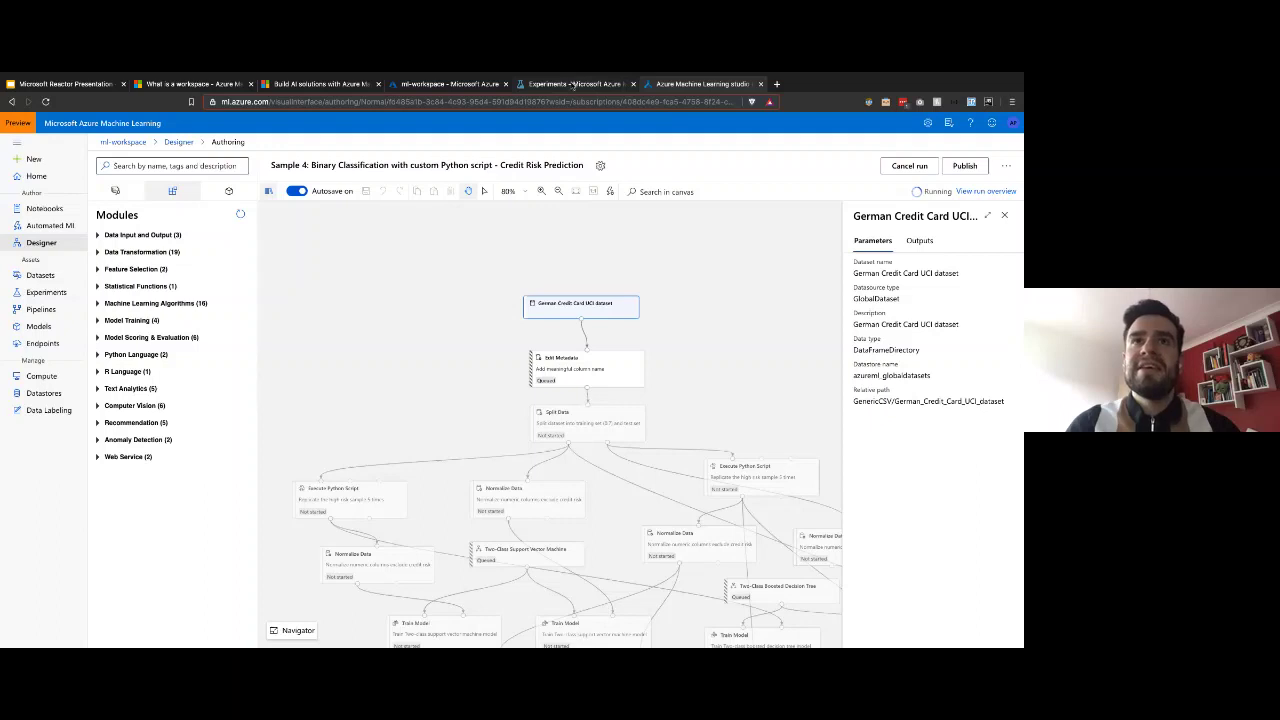
# - Switch to the classic Machine Learning Studio experiment and visualize the German Credit Card UCI dataset to inspect its columns and row count
pyautogui.click(573, 85)
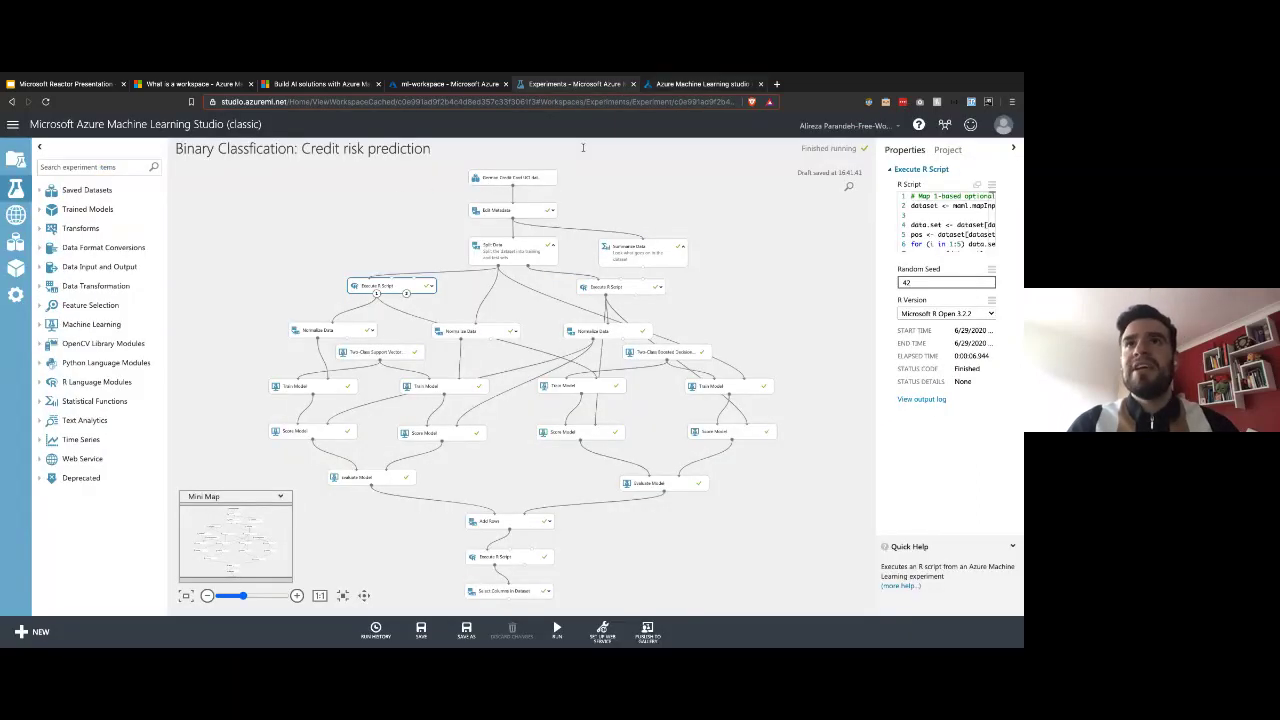
pyautogui.click(512, 180)
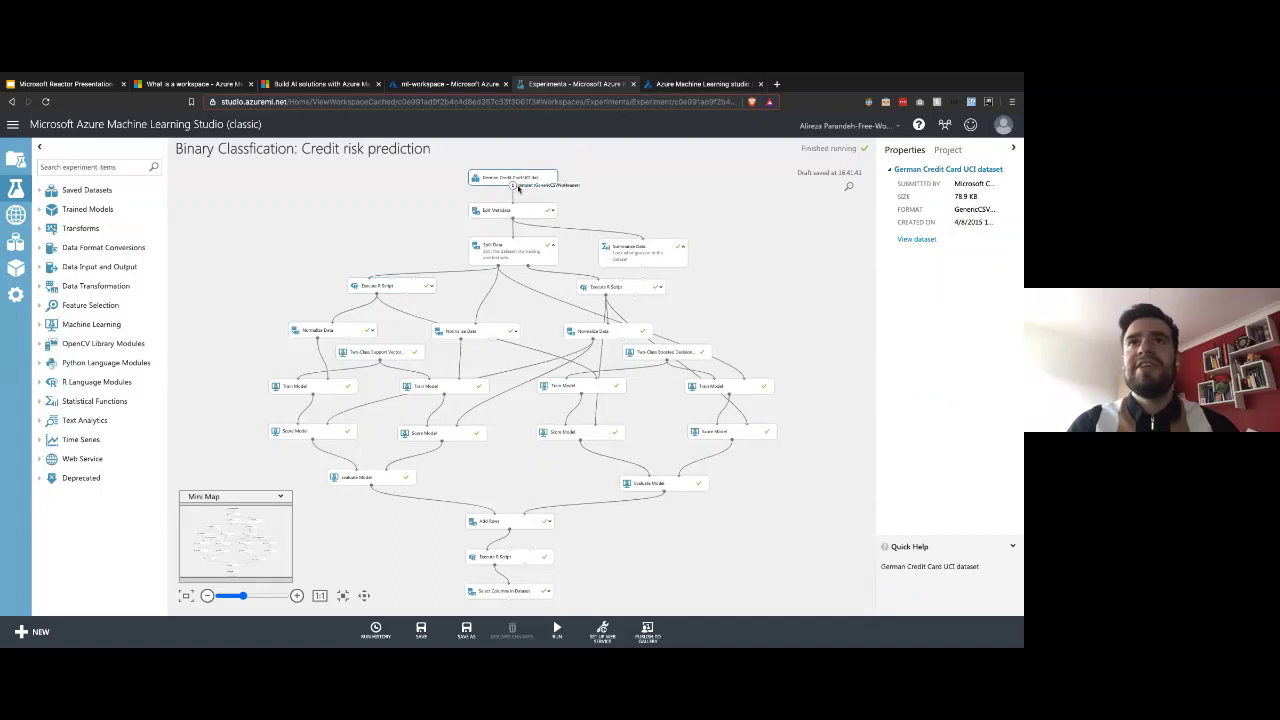
pyautogui.click(513, 185)
pyautogui.click(552, 214)
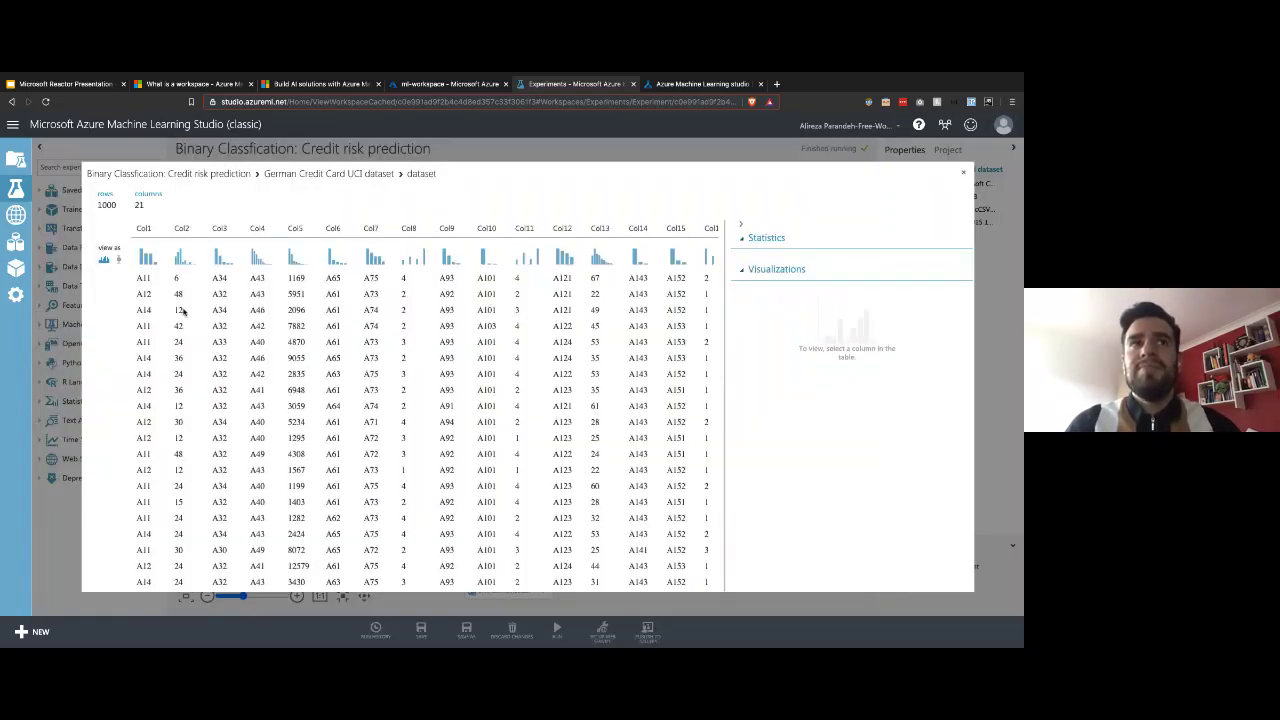
pyautogui.hscroll(1, 325, 340)
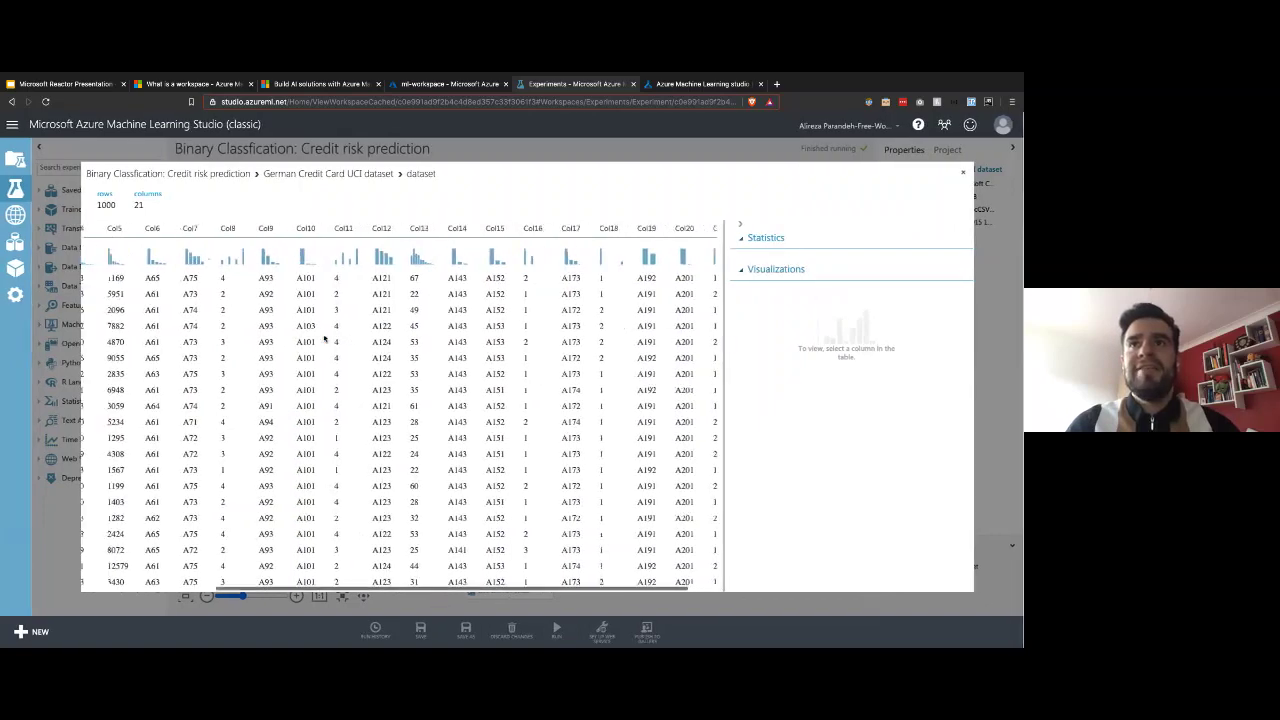
pyautogui.hscroll(-1, 325, 340)
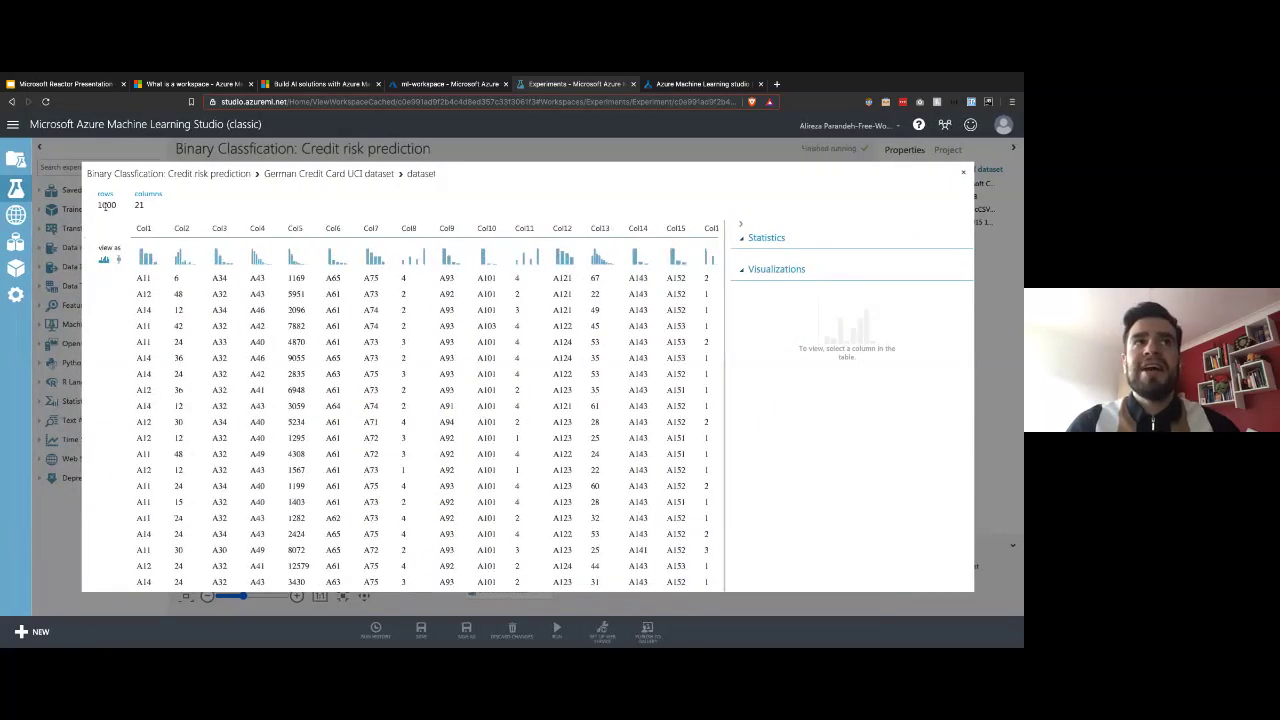
pyautogui.doubleClick(106, 205)
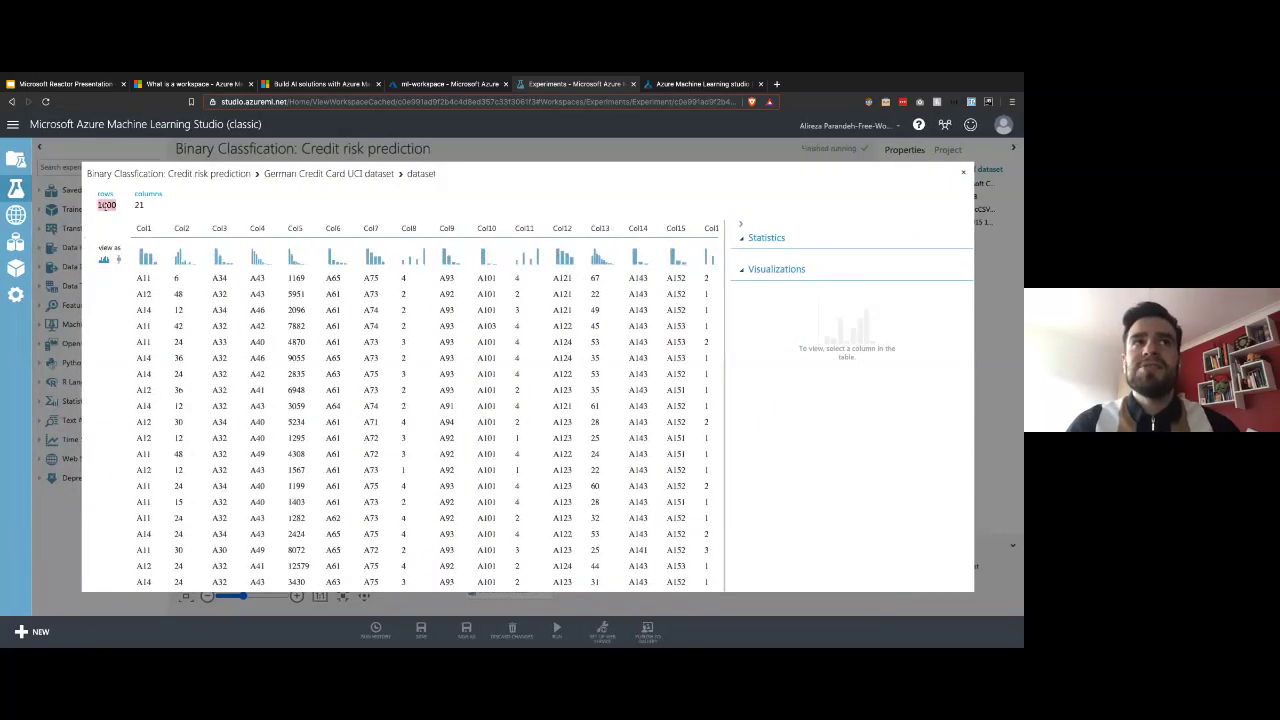
# - Switch to the Azure Machine Learning designer and visualize the German Credit Card UCI dataset, closing the visualization after viewing its rows
pyautogui.click(712, 84)
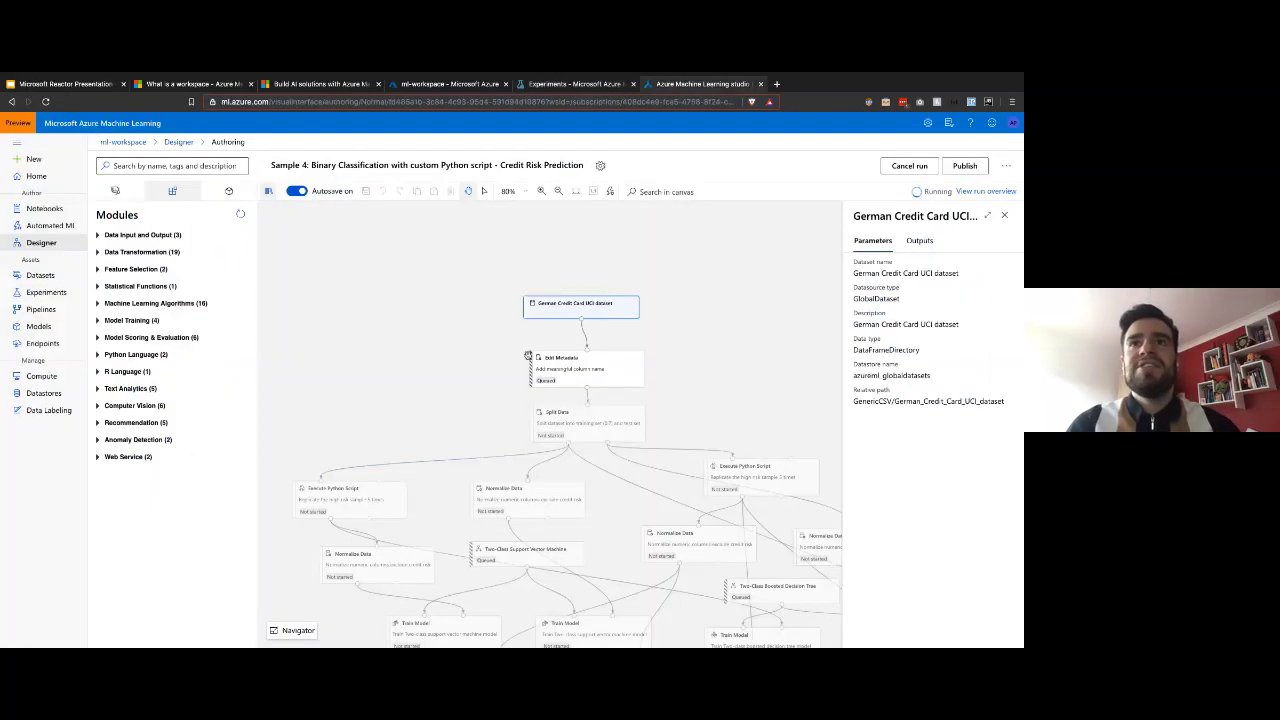
pyautogui.rightClick(583, 314)
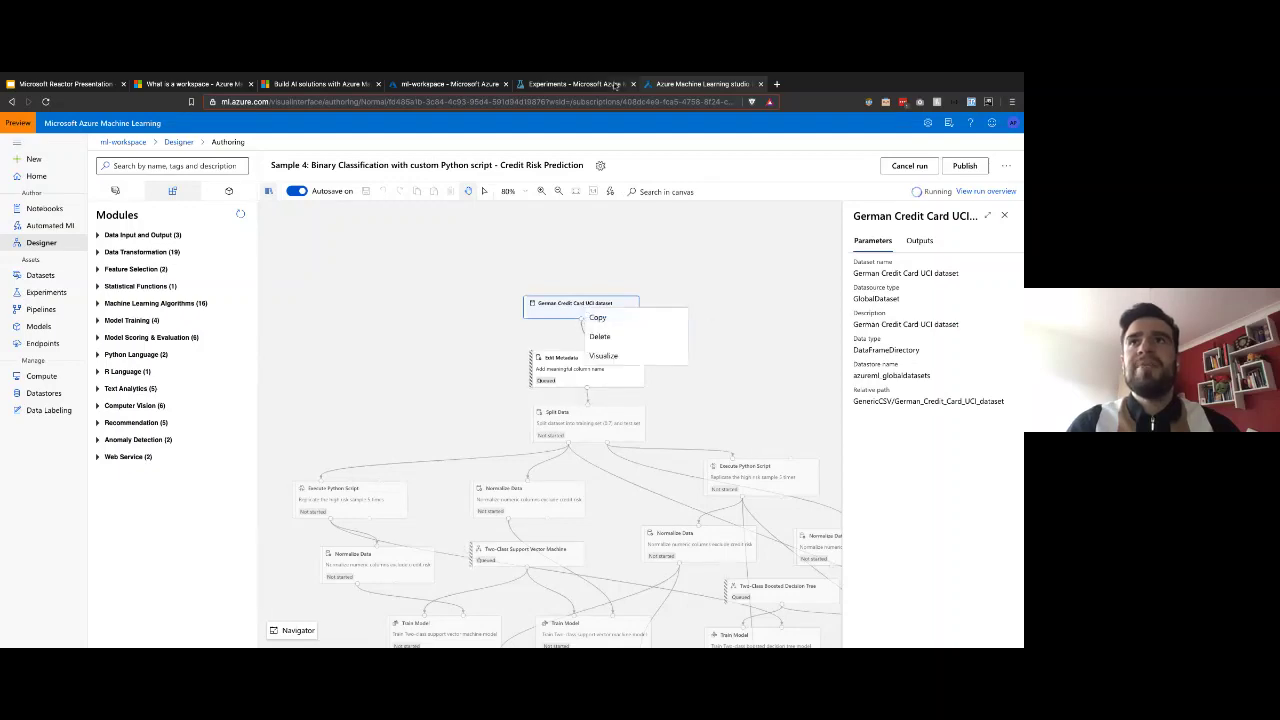
pyautogui.click(575, 84)
pyautogui.click(662, 88)
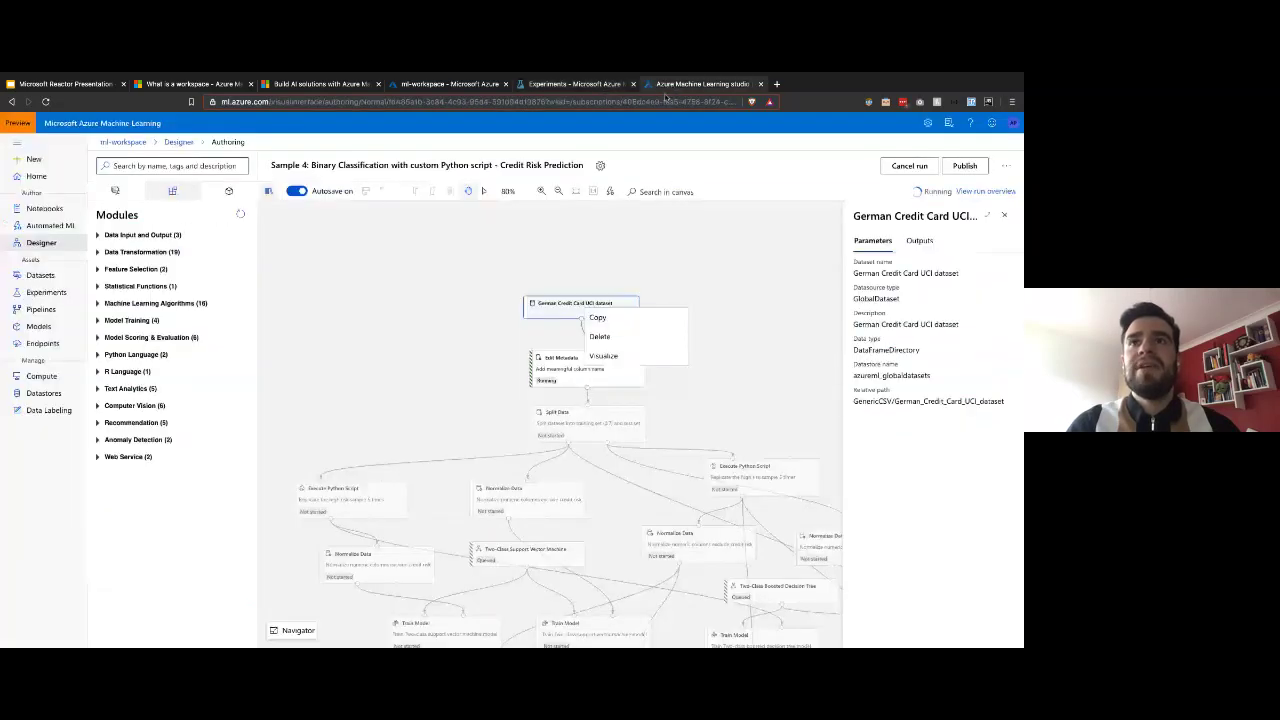
pyautogui.click(607, 363)
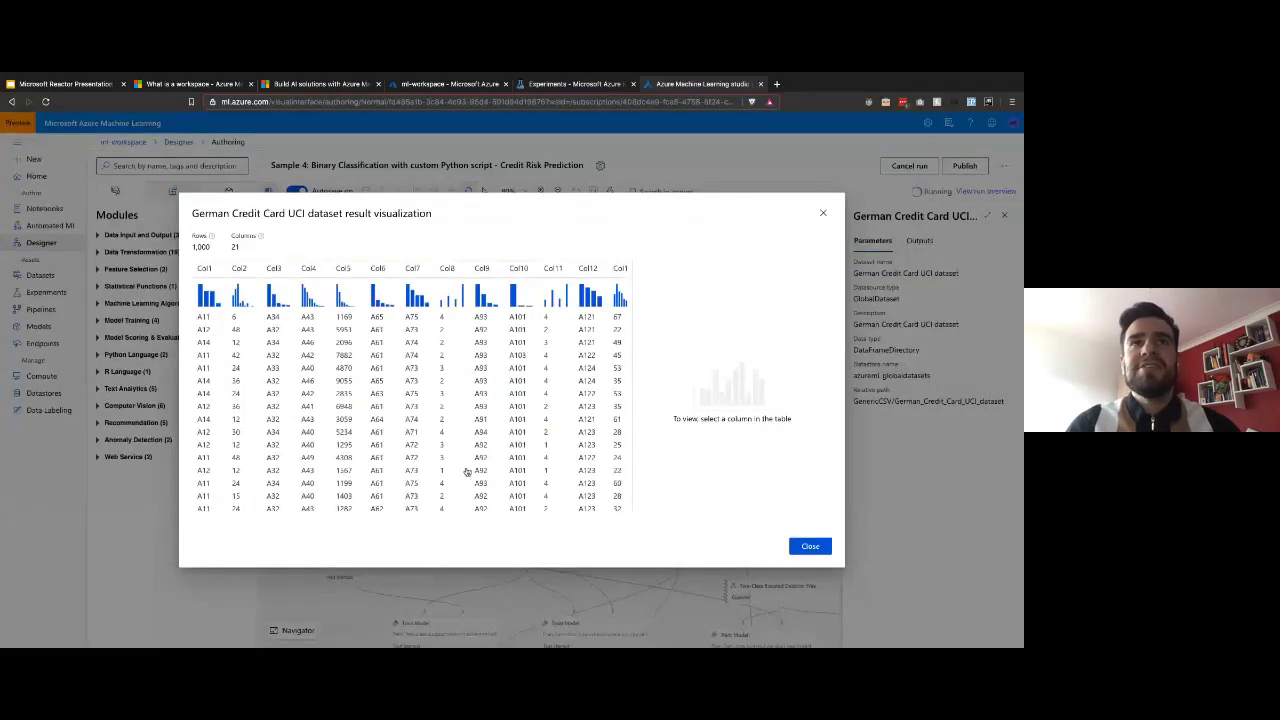
pyautogui.scroll(-2, 472, 456)
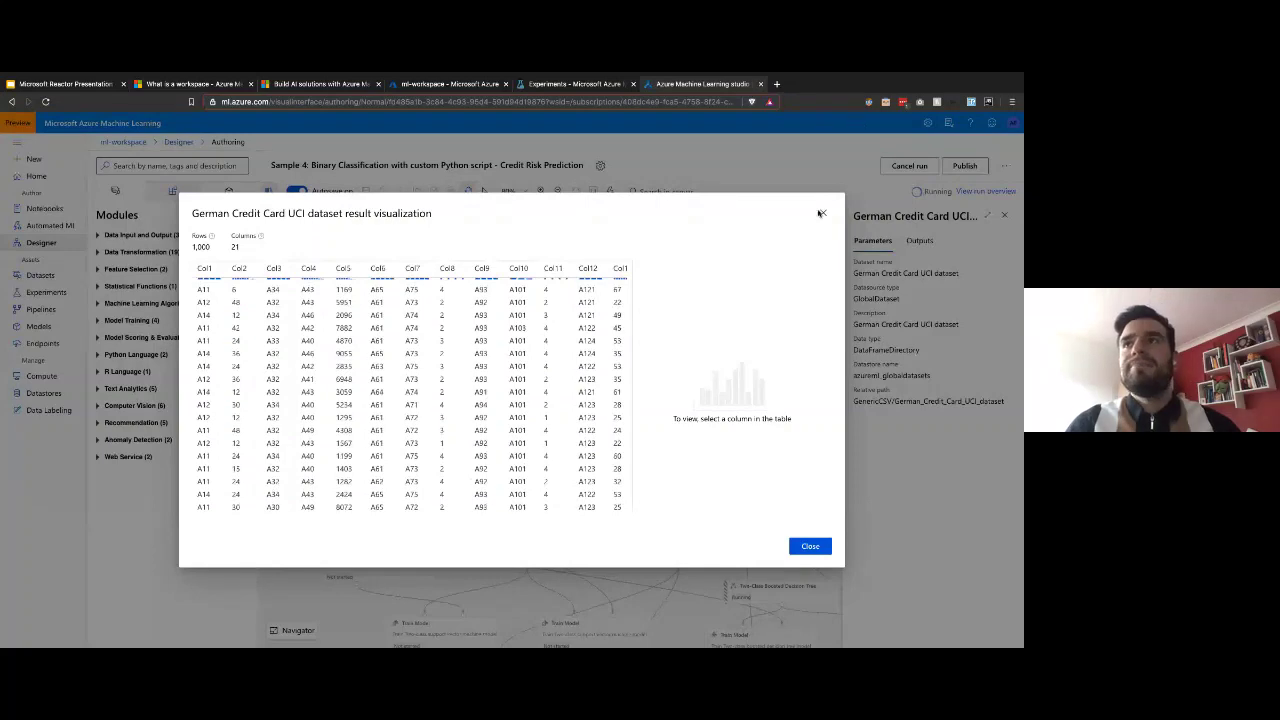
pyautogui.click(823, 212)
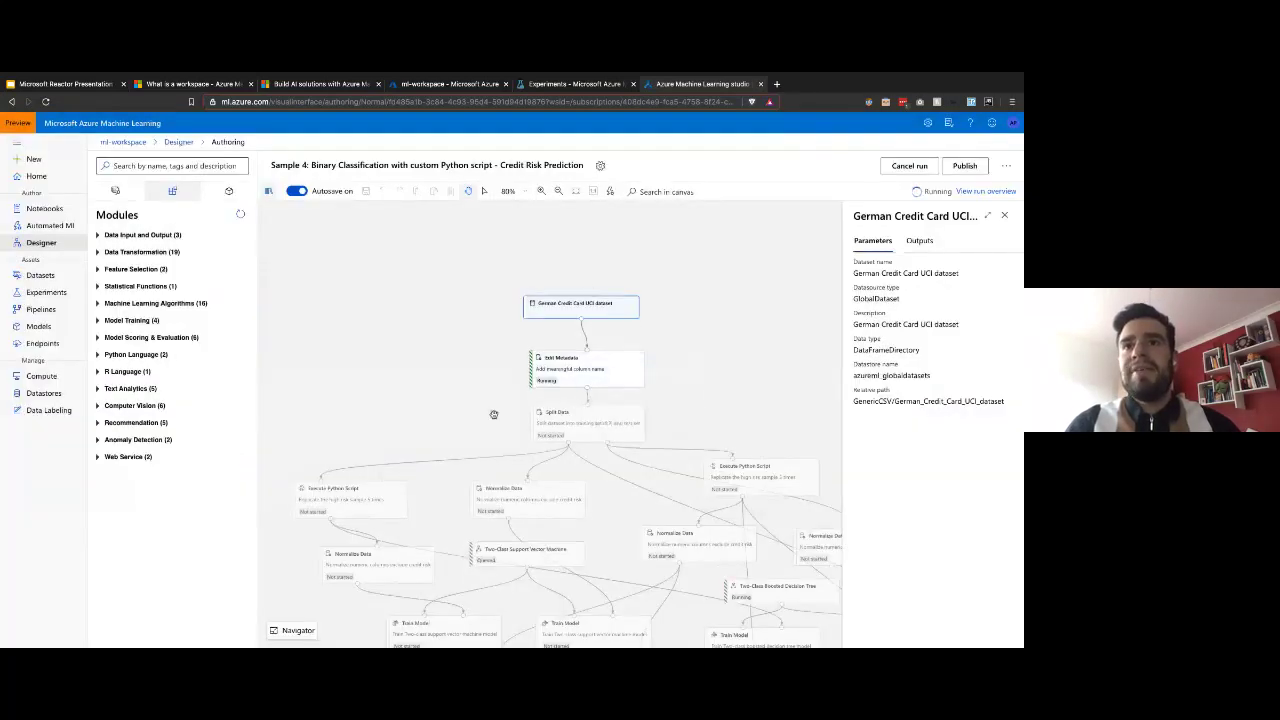
# - Return to the classic studio experiment and review more columns of the raw dataset, then close its visualization
pyautogui.click(597, 84)
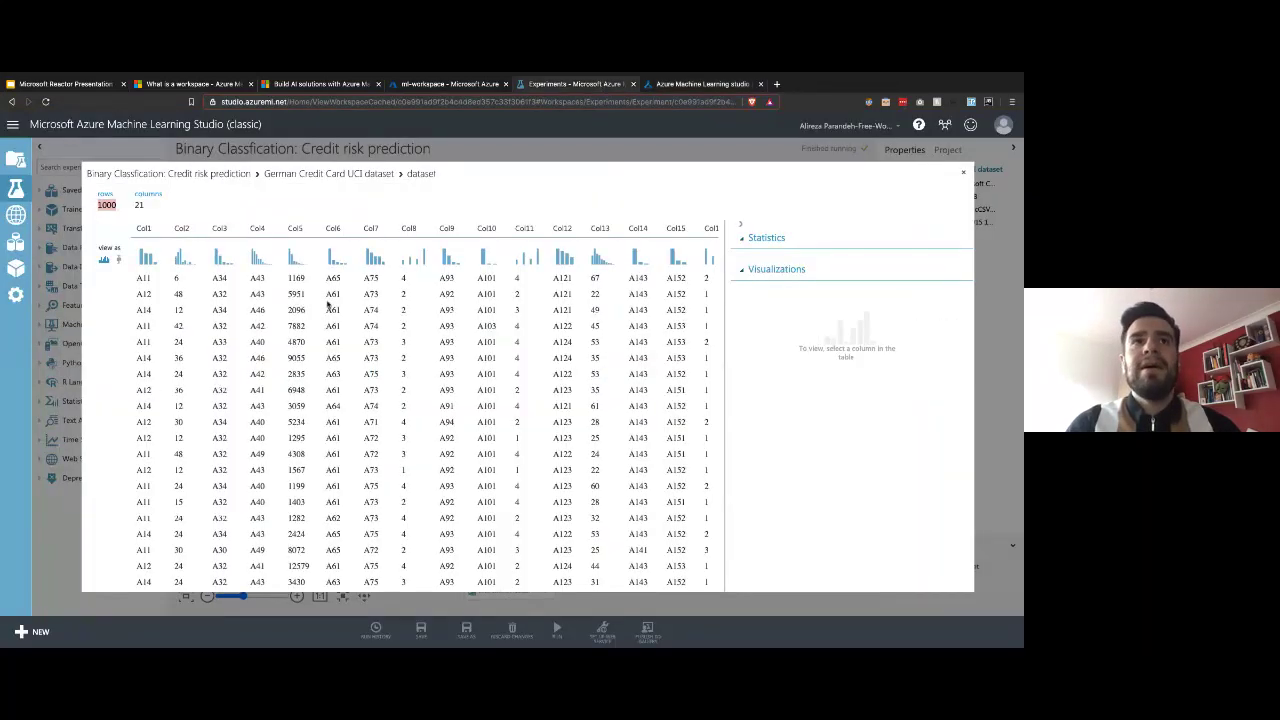
pyautogui.hscroll(2, 329, 303)
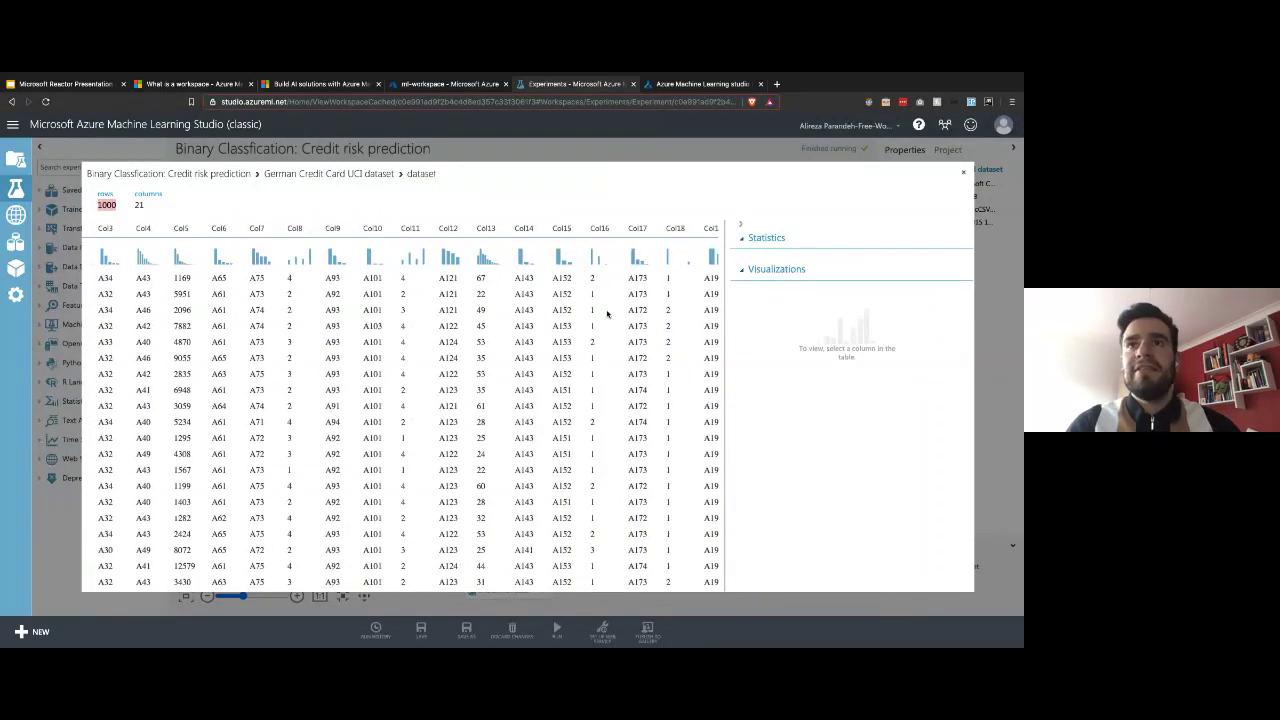
pyautogui.click(963, 172)
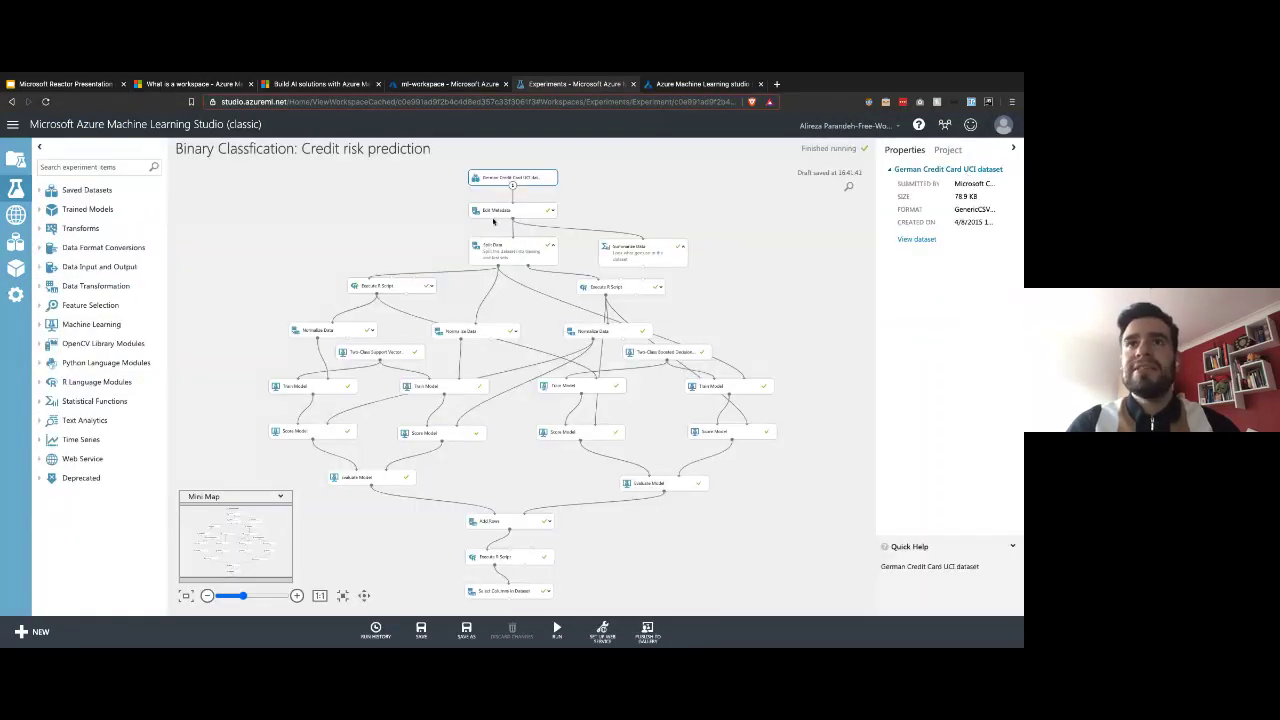
# - Visualize the results dataset of the Edit Metadata module in the credit risk experiment
pyautogui.click(514, 213)
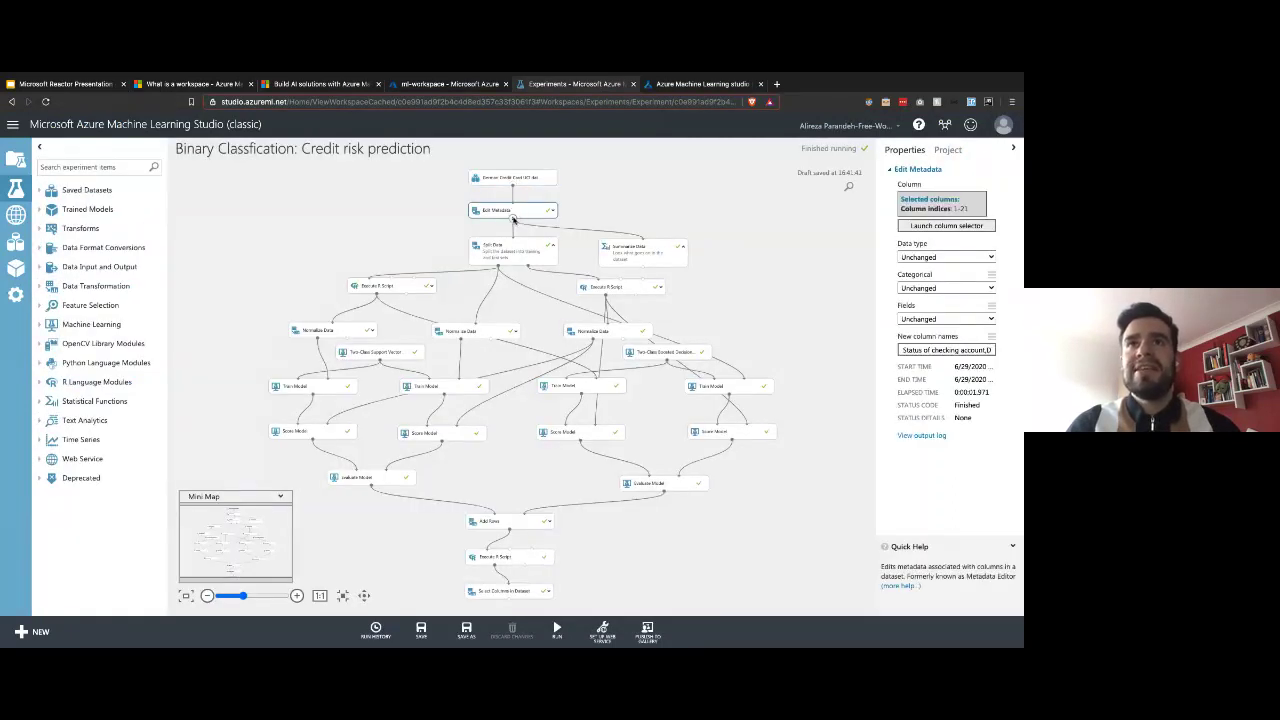
pyautogui.rightClick(513, 218)
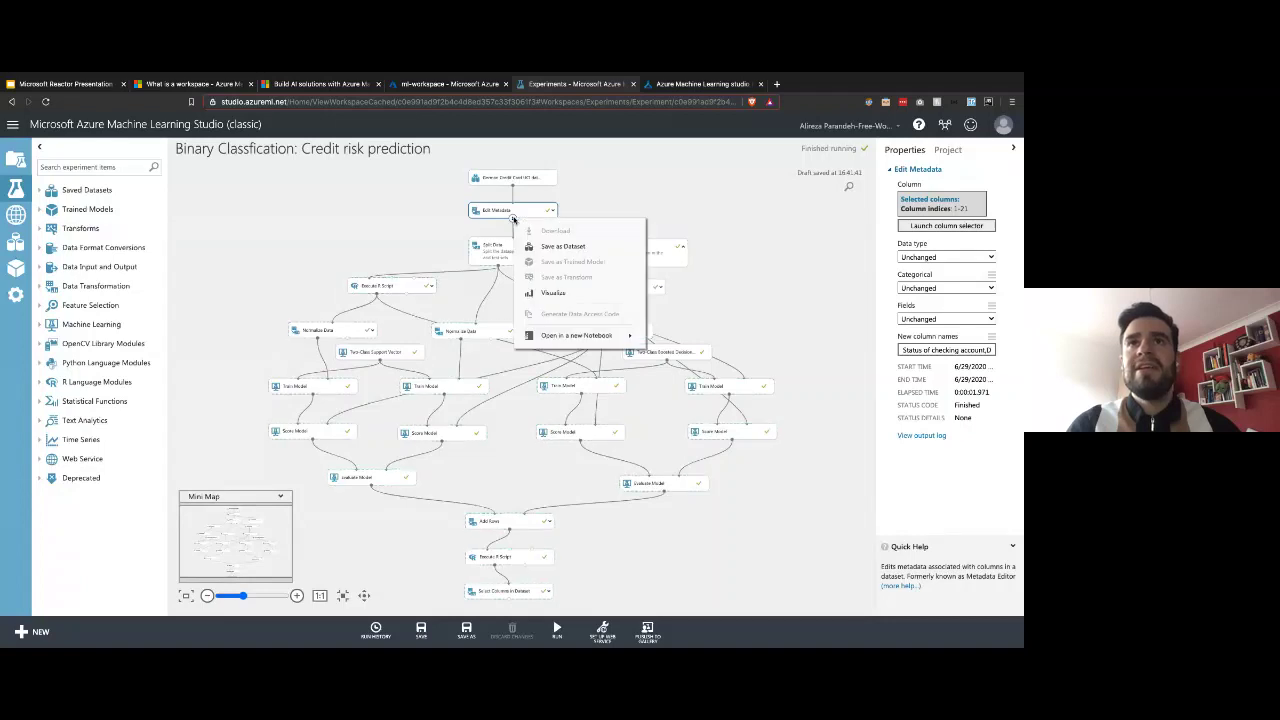
pyautogui.click(556, 293)
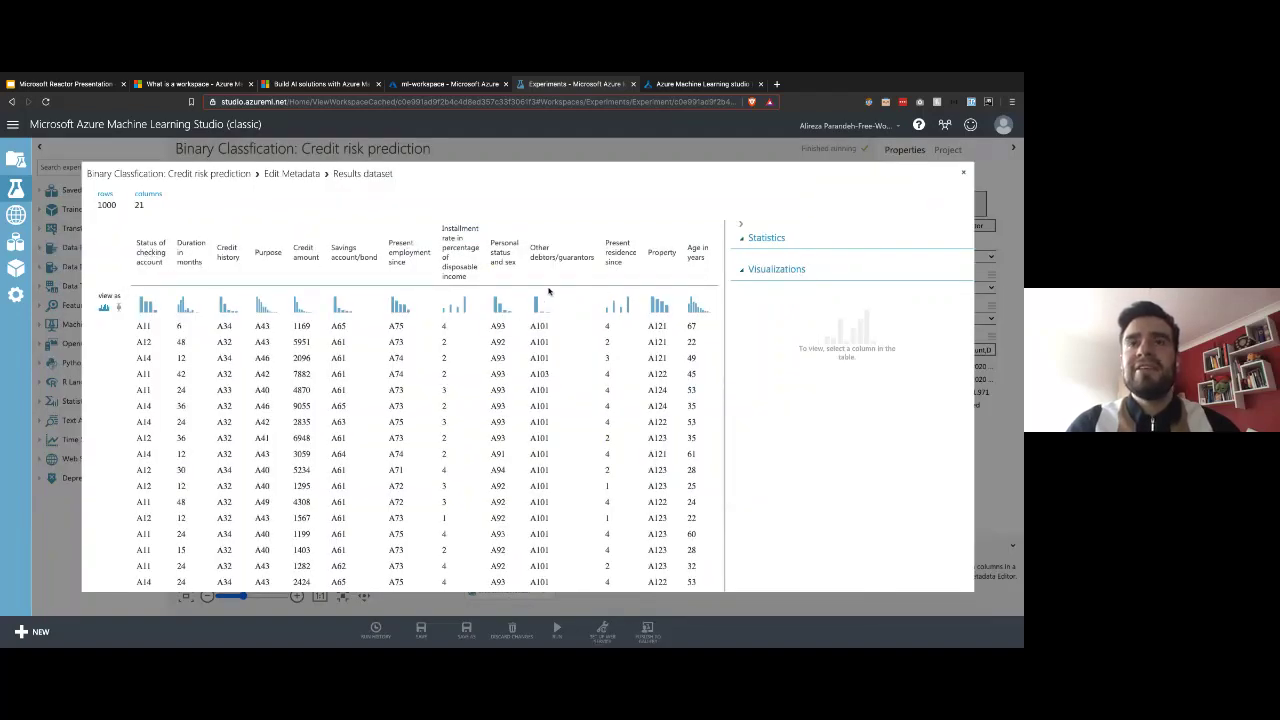
# - Examine the column names of the Edit Metadata results, from Status of checking account through to Credit risk
pyautogui.hscroll(8, 414, 283)
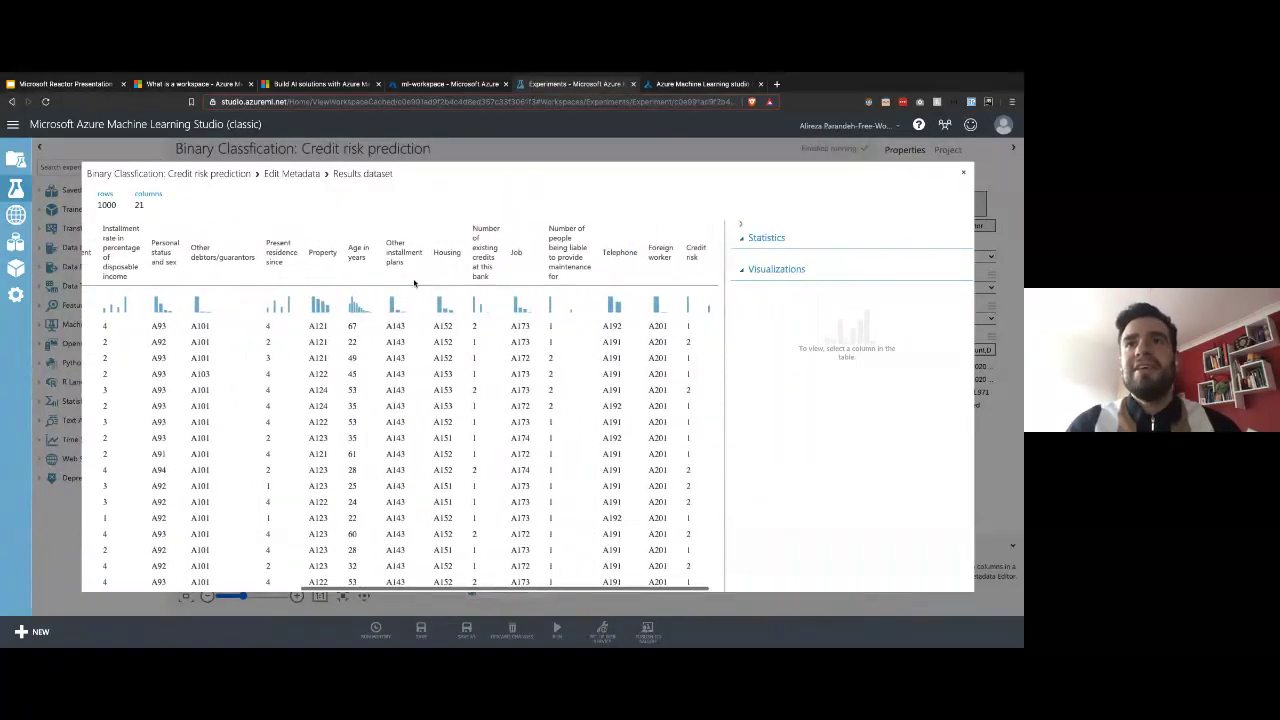
pyautogui.hscroll(-8, 455, 268)
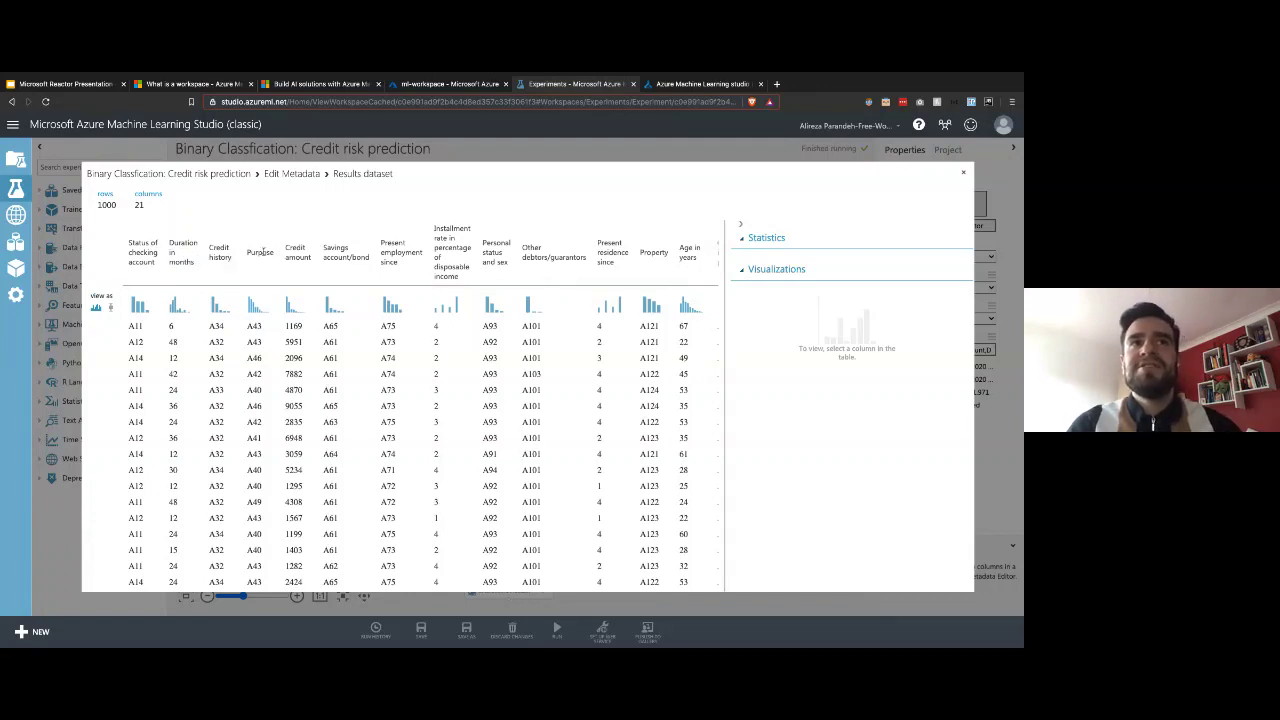
pyautogui.hscroll(1, 262, 252)
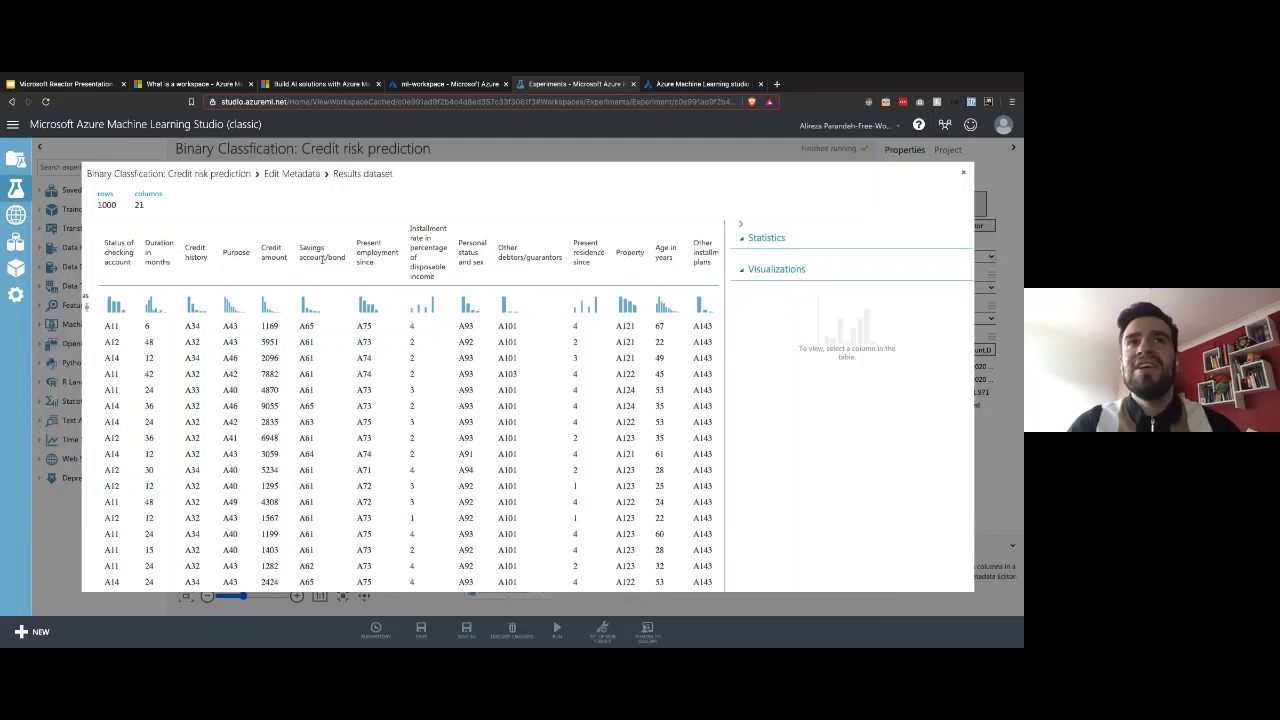
pyautogui.hscroll(1, 323, 259)
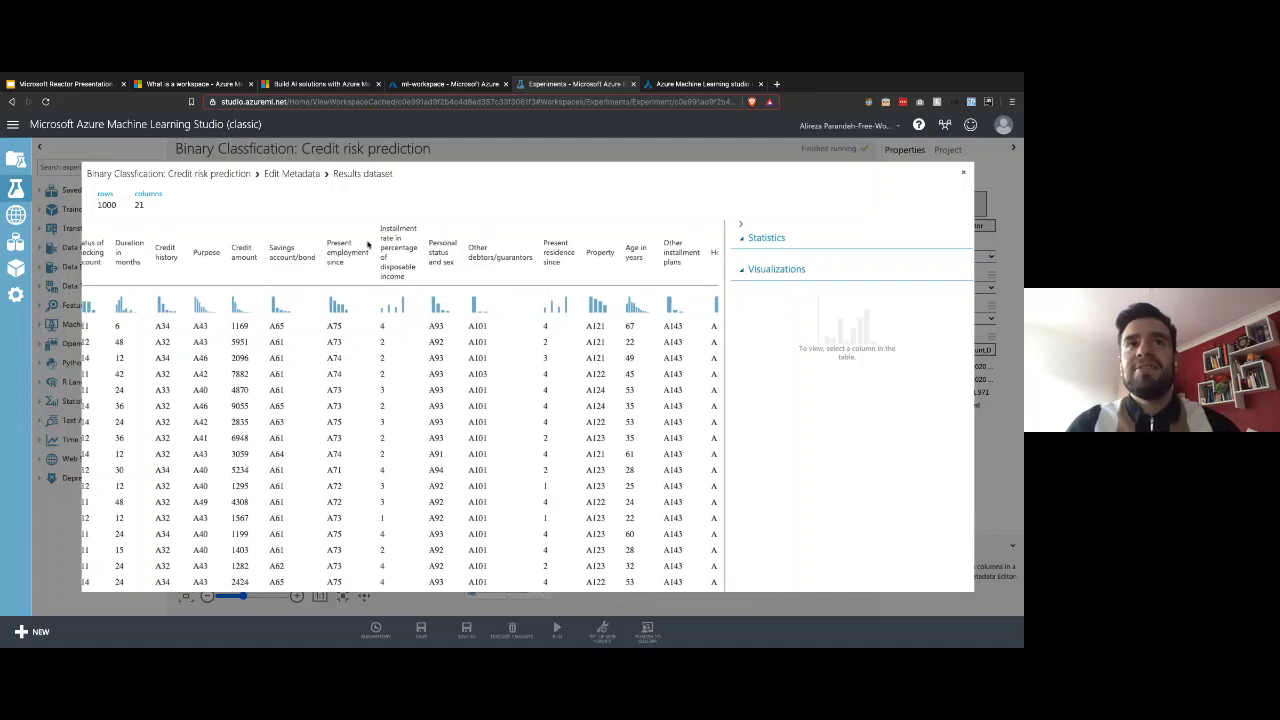
pyautogui.hscroll(1, 400, 244)
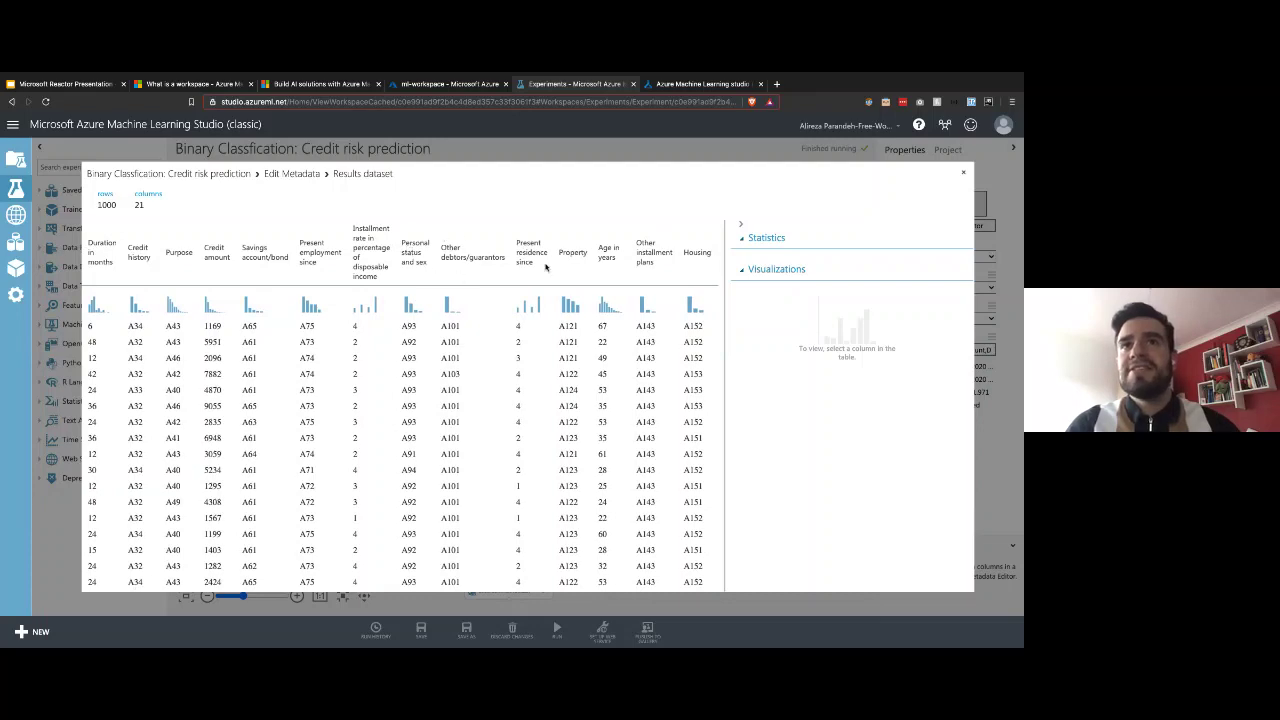
pyautogui.hscroll(6, 545, 266)
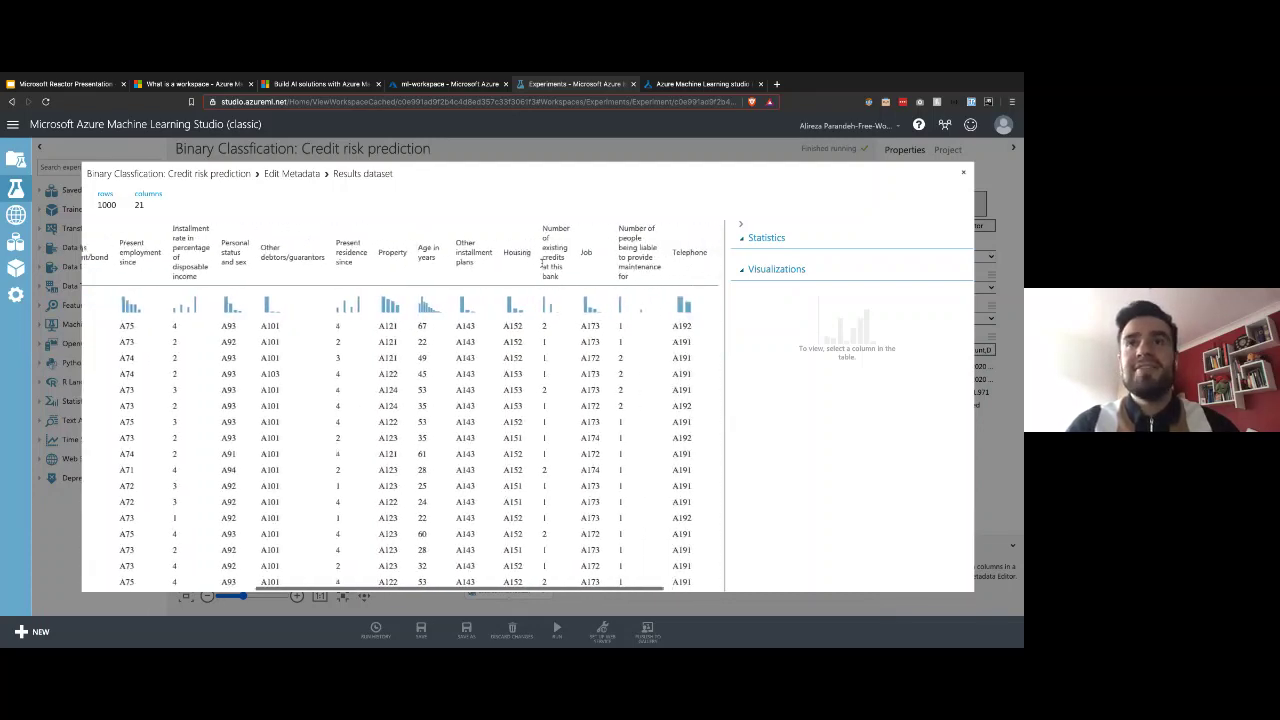
pyautogui.hscroll(1, 596, 256)
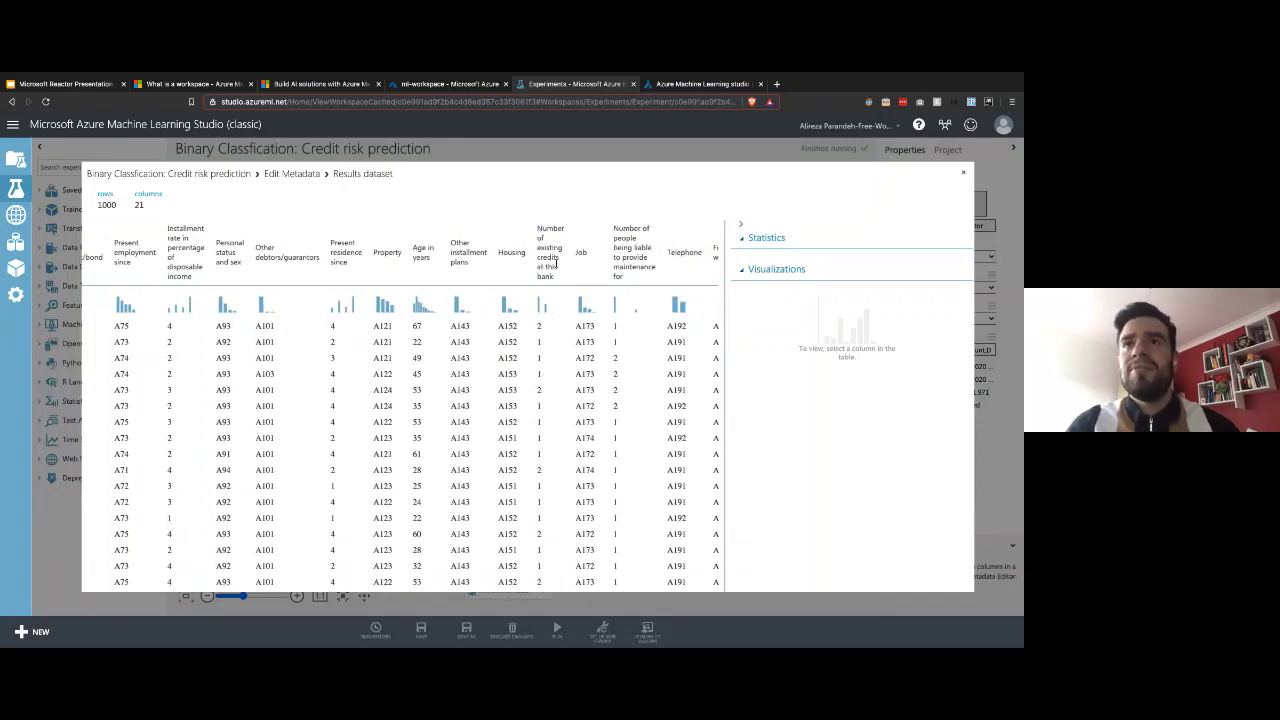
pyautogui.hscroll(2, 615, 262)
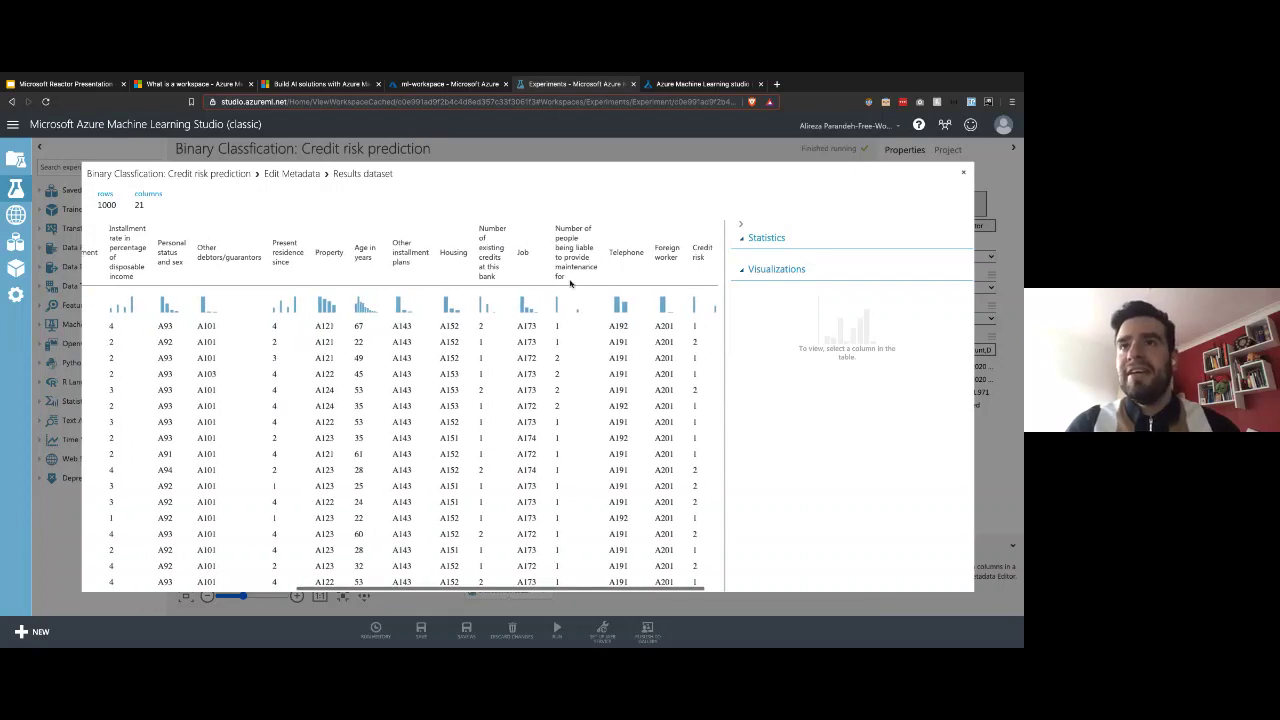
# - View the statistics and histograms of the Telephone and Credit risk columns
pyautogui.click(619, 326)
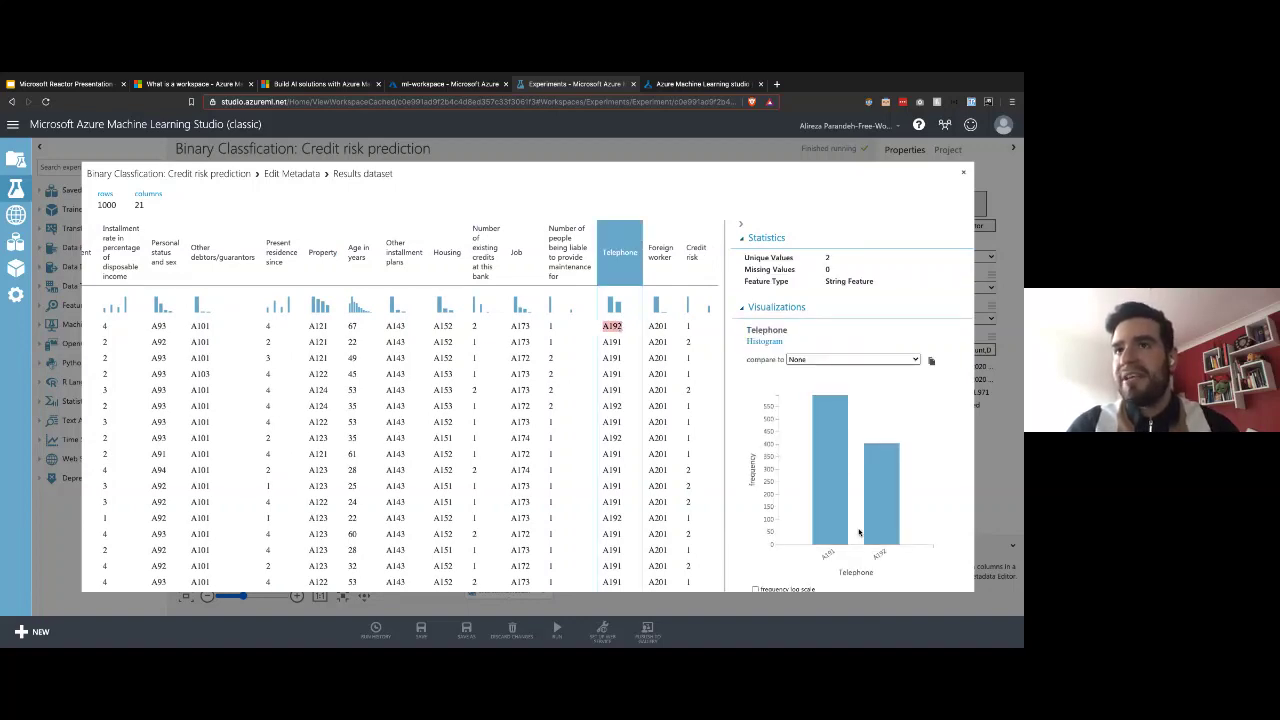
pyautogui.click(692, 314)
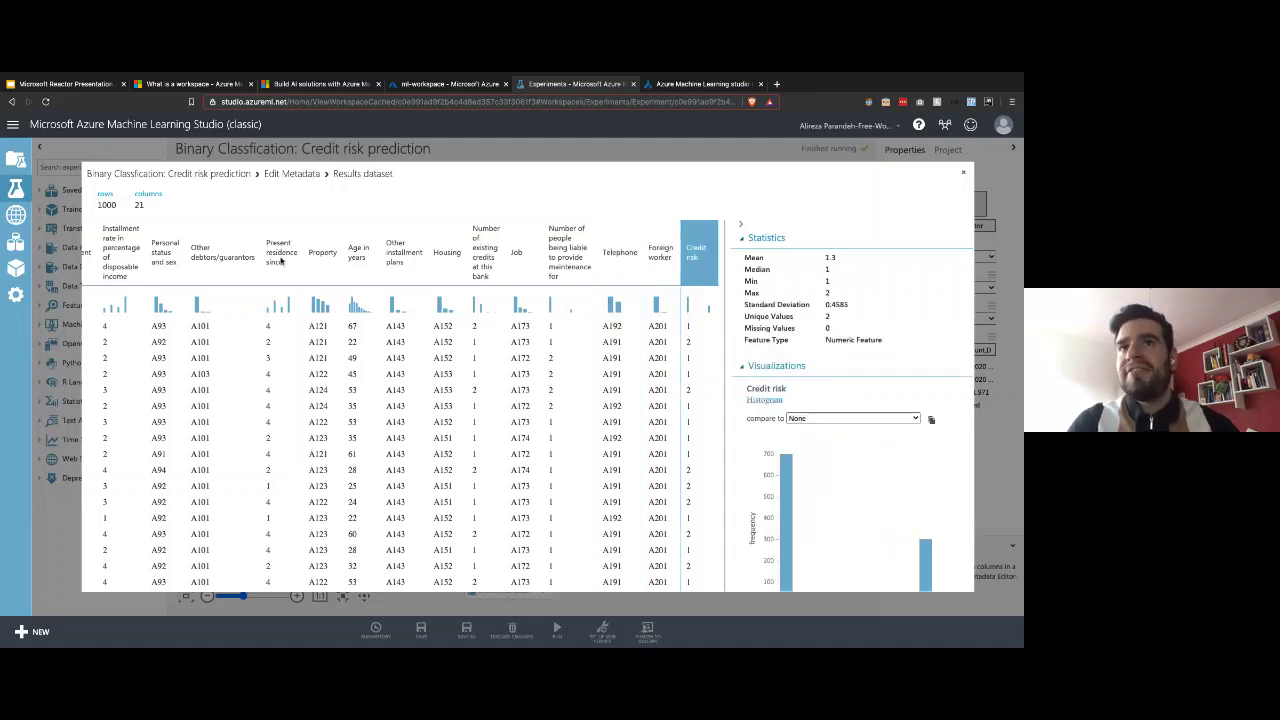
pyautogui.scroll(-1, 823, 421)
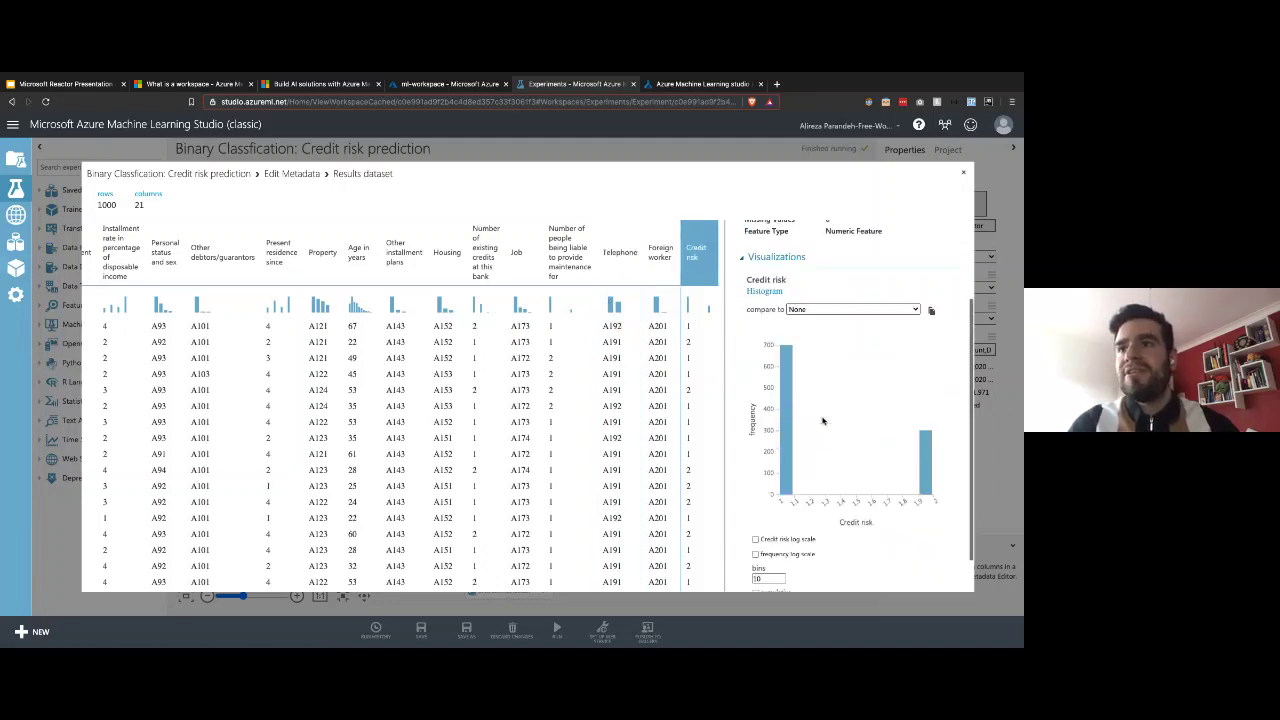
pyautogui.scroll(-1, 823, 421)
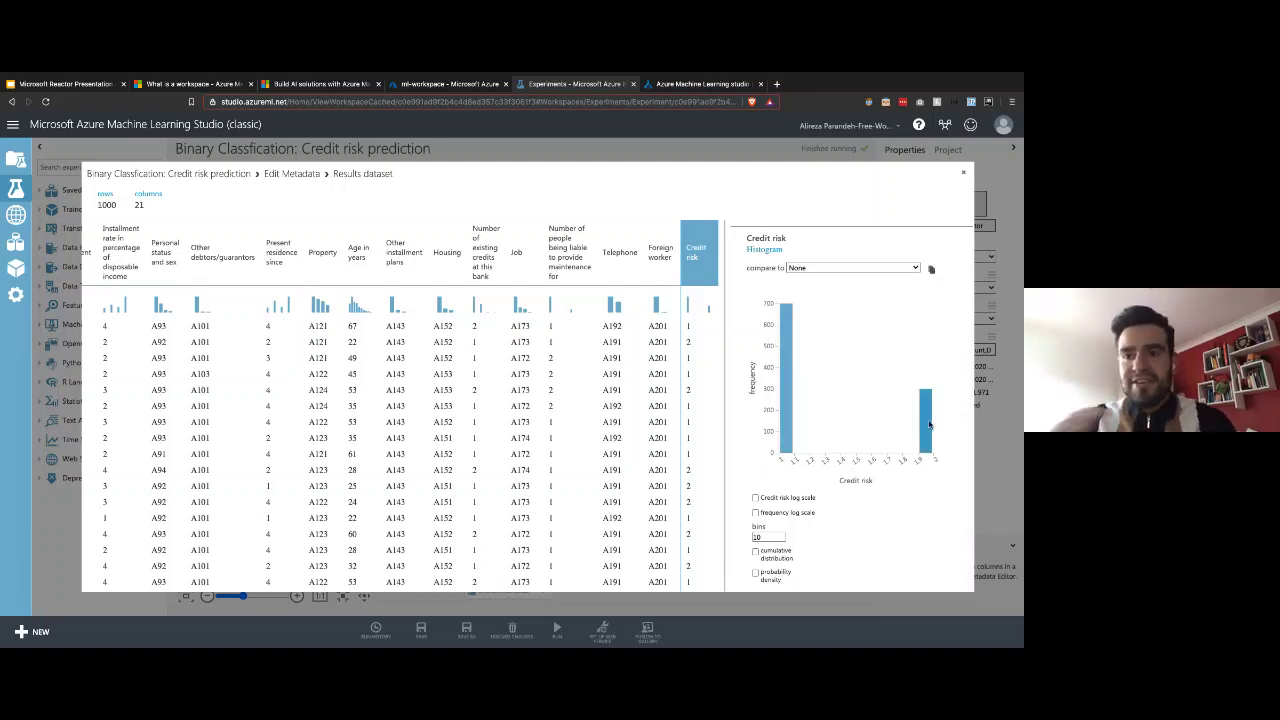
# - Compare Credit risk with Status of checking account and with Duration in months in the column visualization
pyautogui.click(913, 269)
pyautogui.click(895, 278)
pyautogui.click(876, 326)
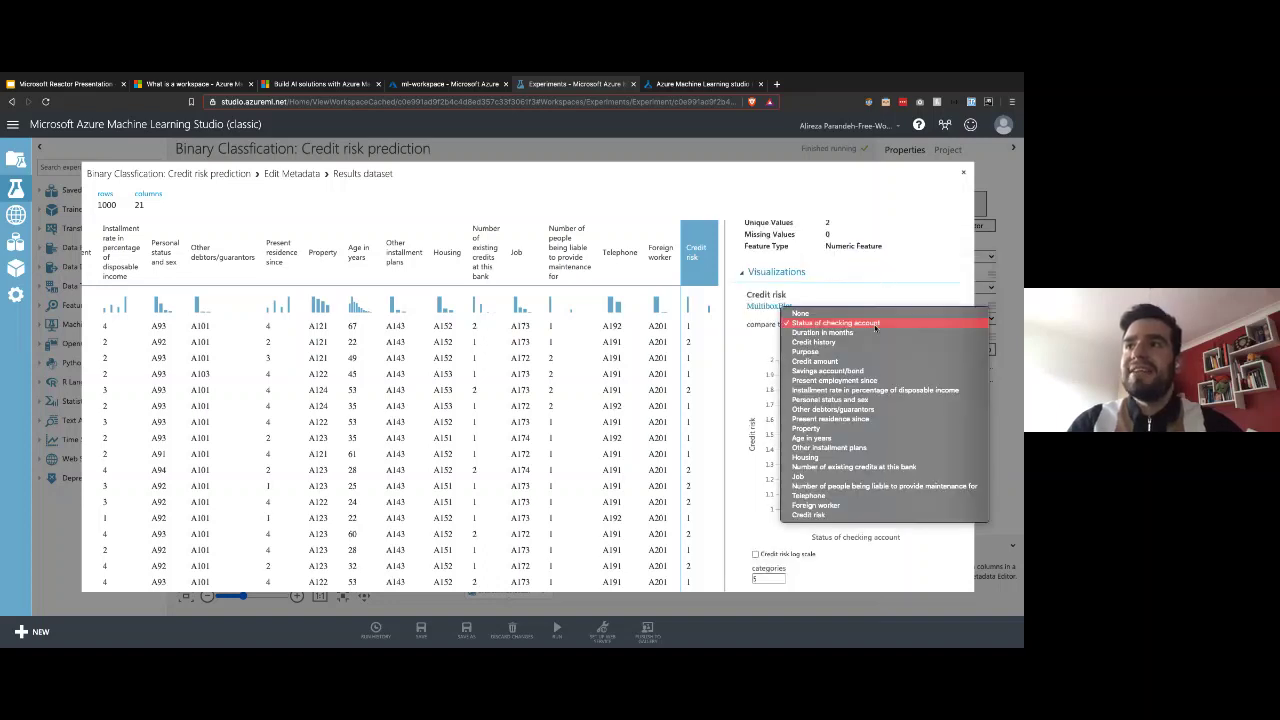
pyautogui.click(864, 334)
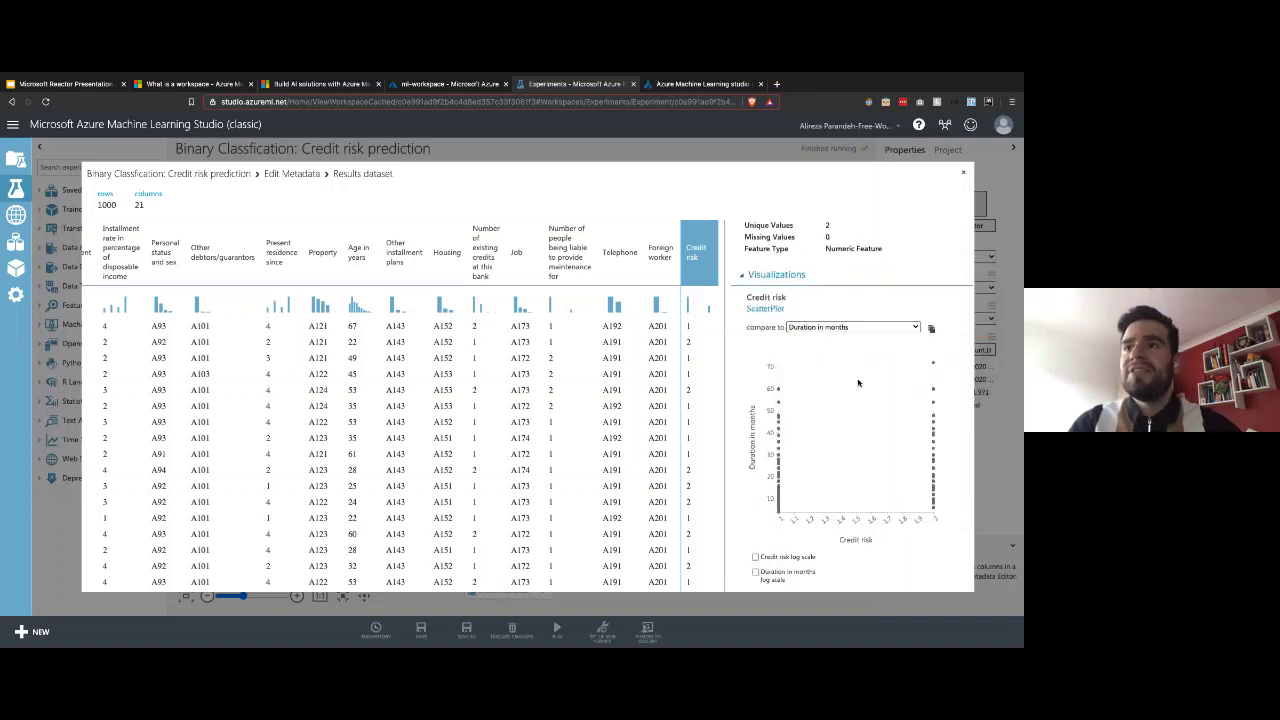
# - Compare Credit risk with Credit history and with Purpose in the column visualization
pyautogui.click(851, 328)
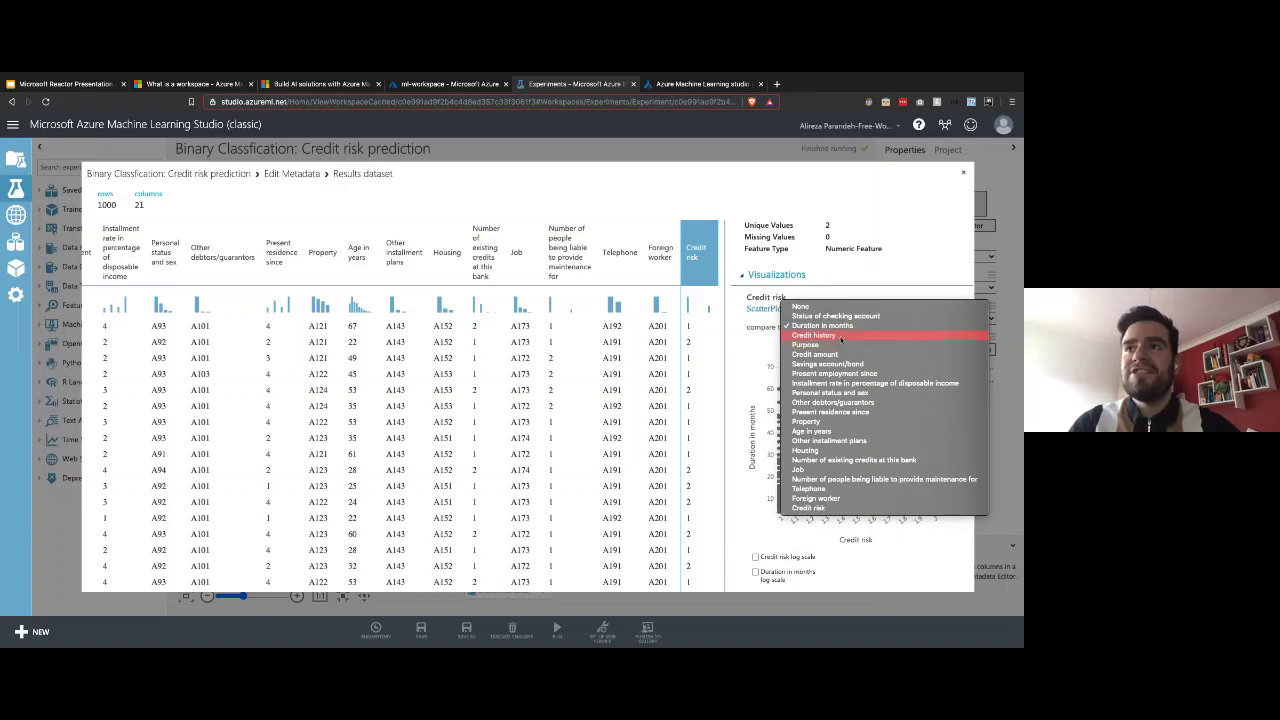
pyautogui.click(841, 337)
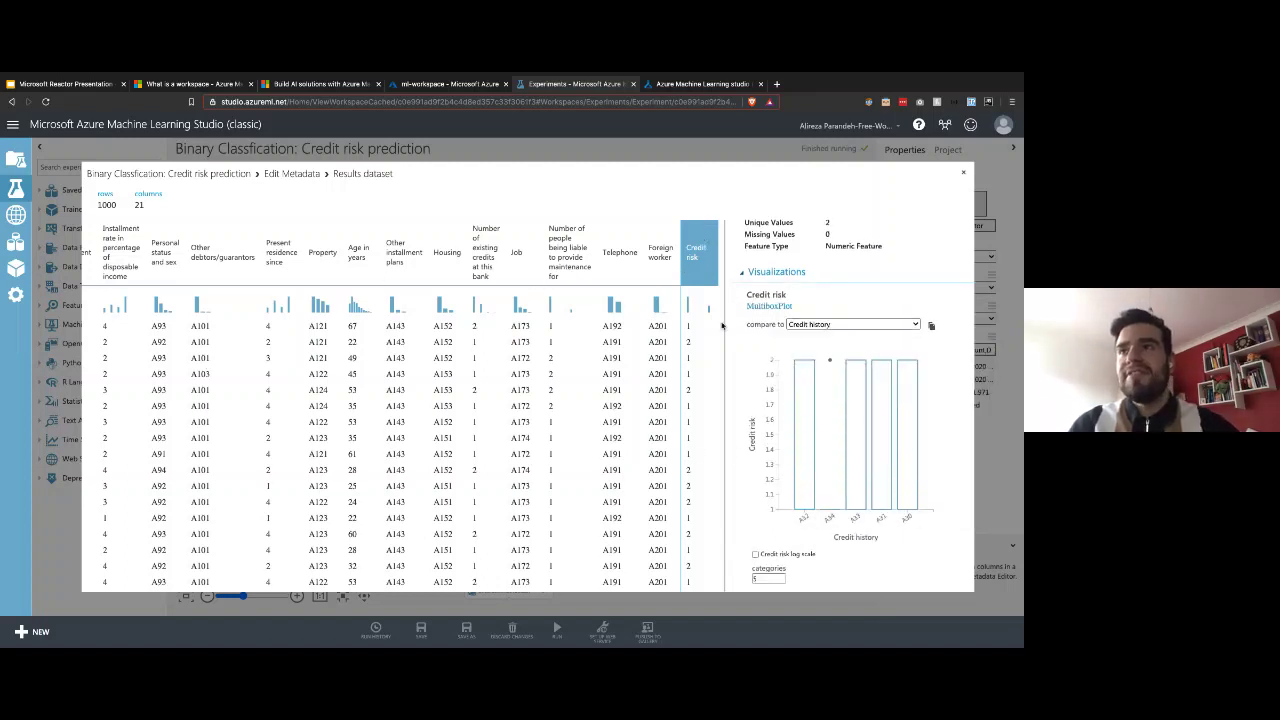
pyautogui.click(825, 324)
pyautogui.click(812, 332)
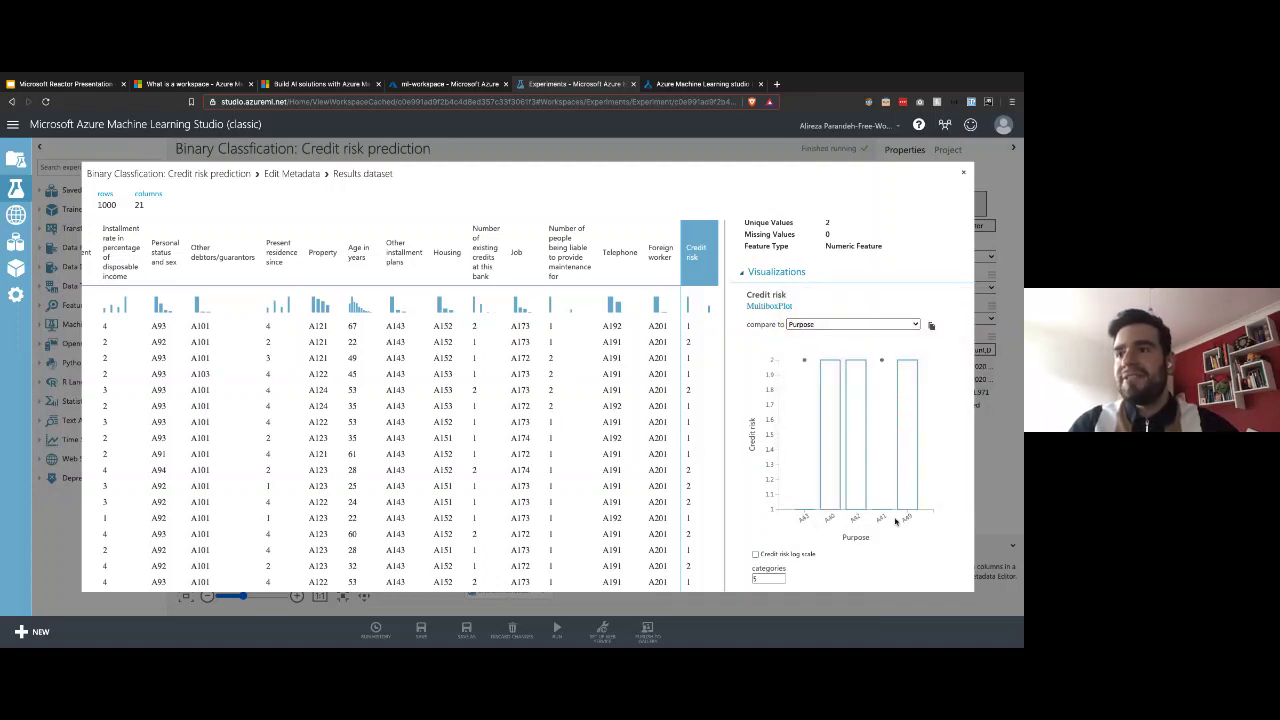
# - Compare Credit risk with Credit amount and with Installment rate in percentage of disposable income in the column visualization
pyautogui.click(856, 323)
pyautogui.click(835, 330)
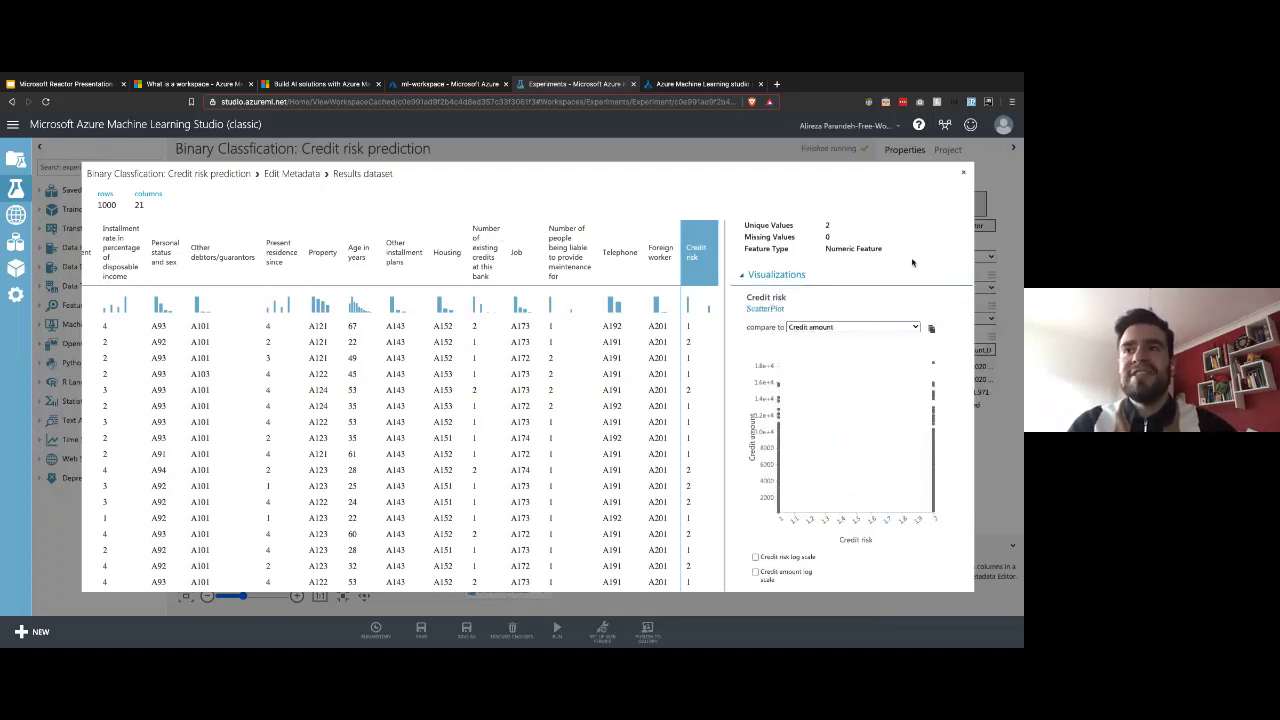
pyautogui.click(834, 330)
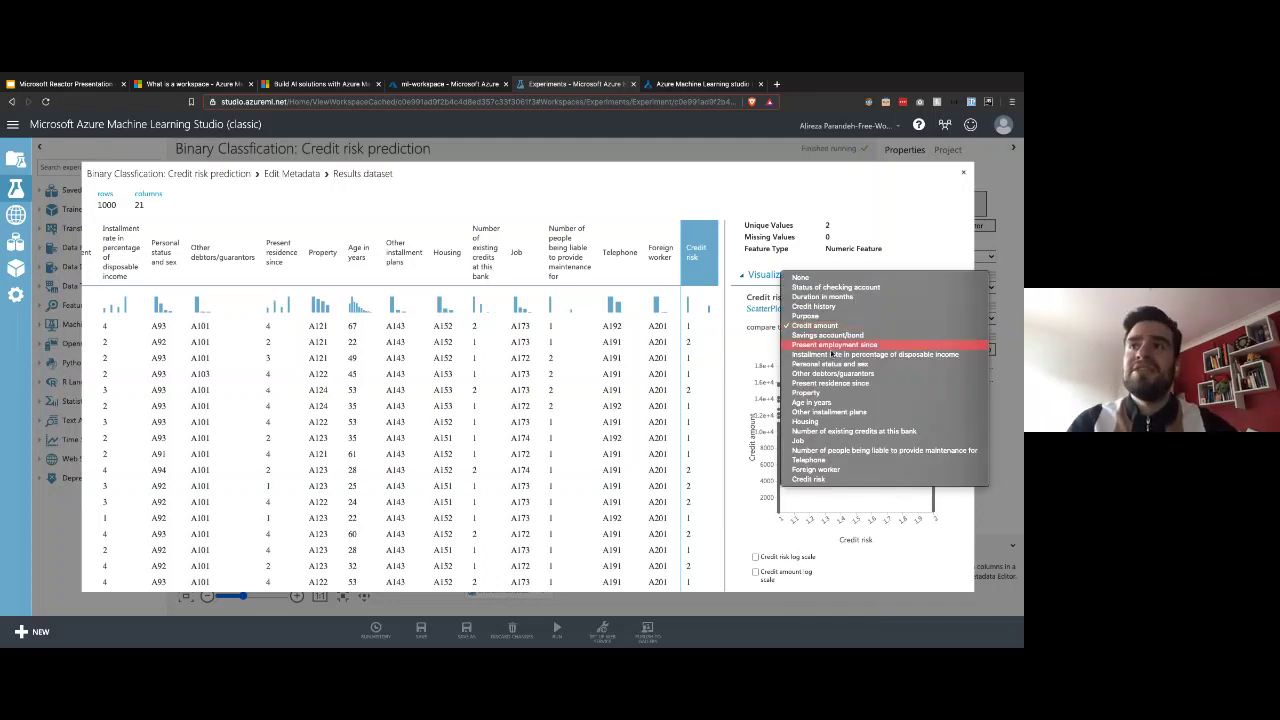
pyautogui.click(831, 358)
# - Compare Credit risk with Present residence since and with Property in the column visualization
pyautogui.click(836, 312)
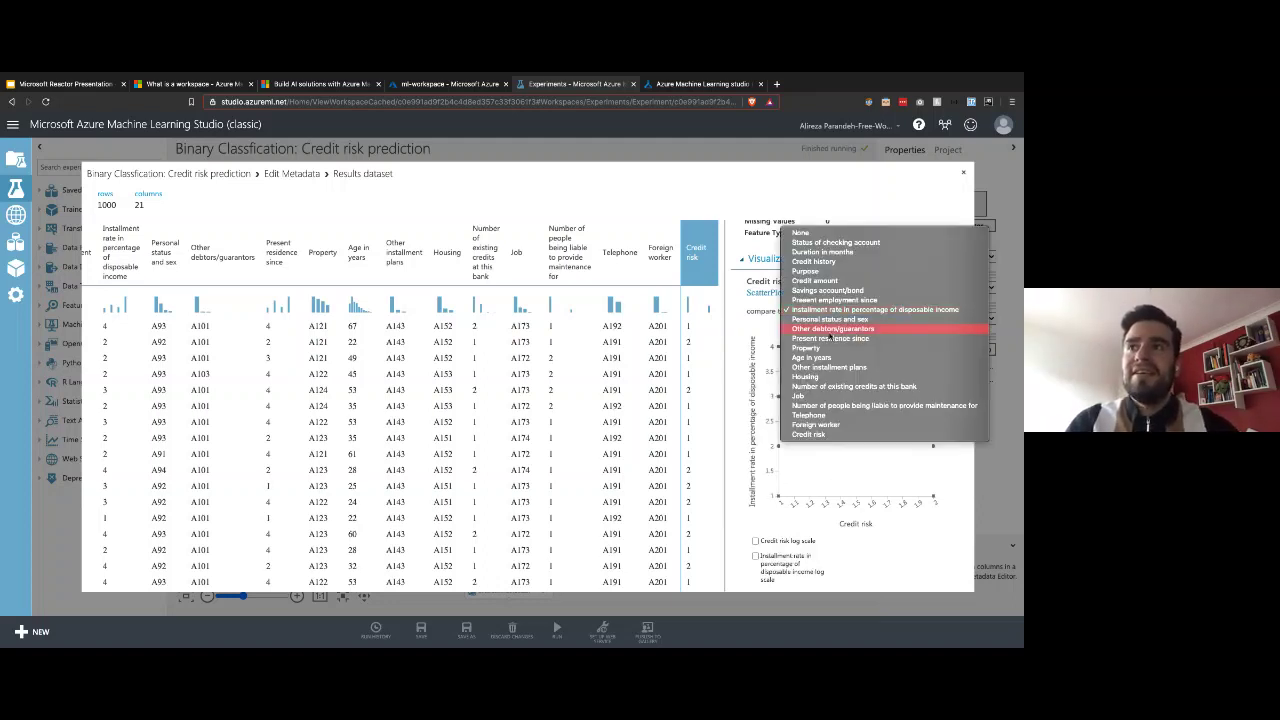
pyautogui.click(835, 328)
pyautogui.click(834, 324)
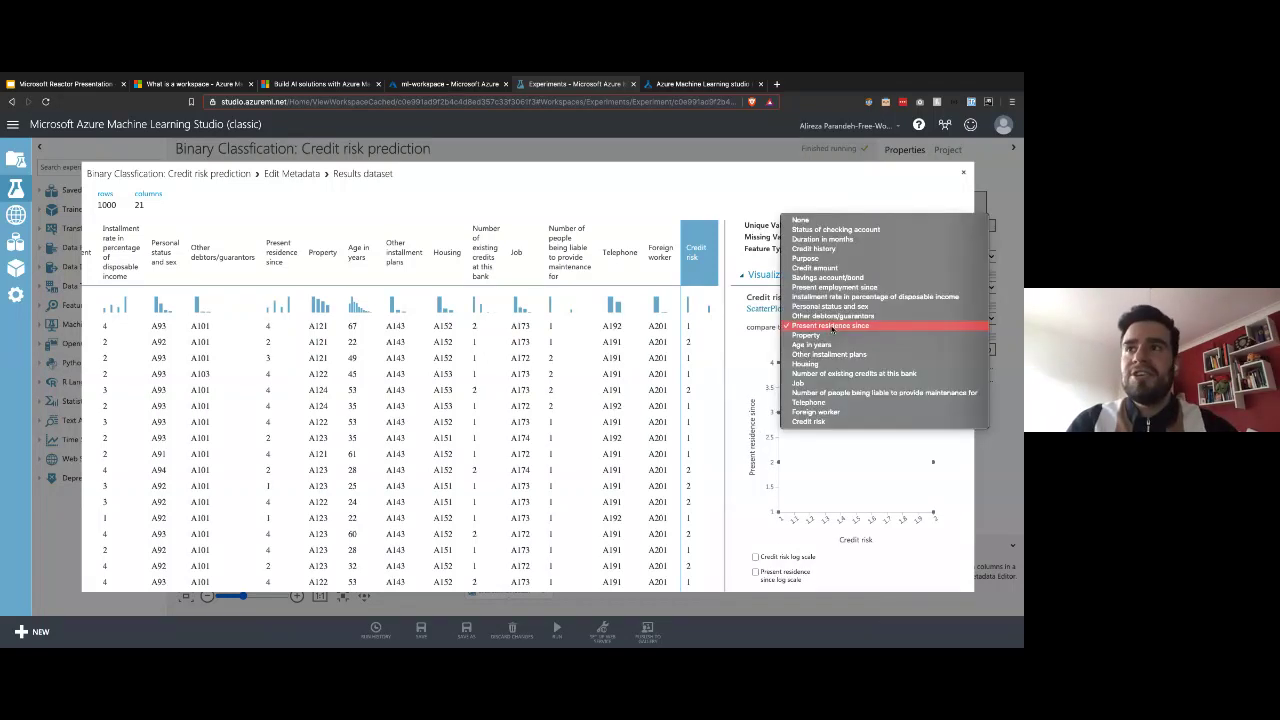
pyautogui.click(836, 337)
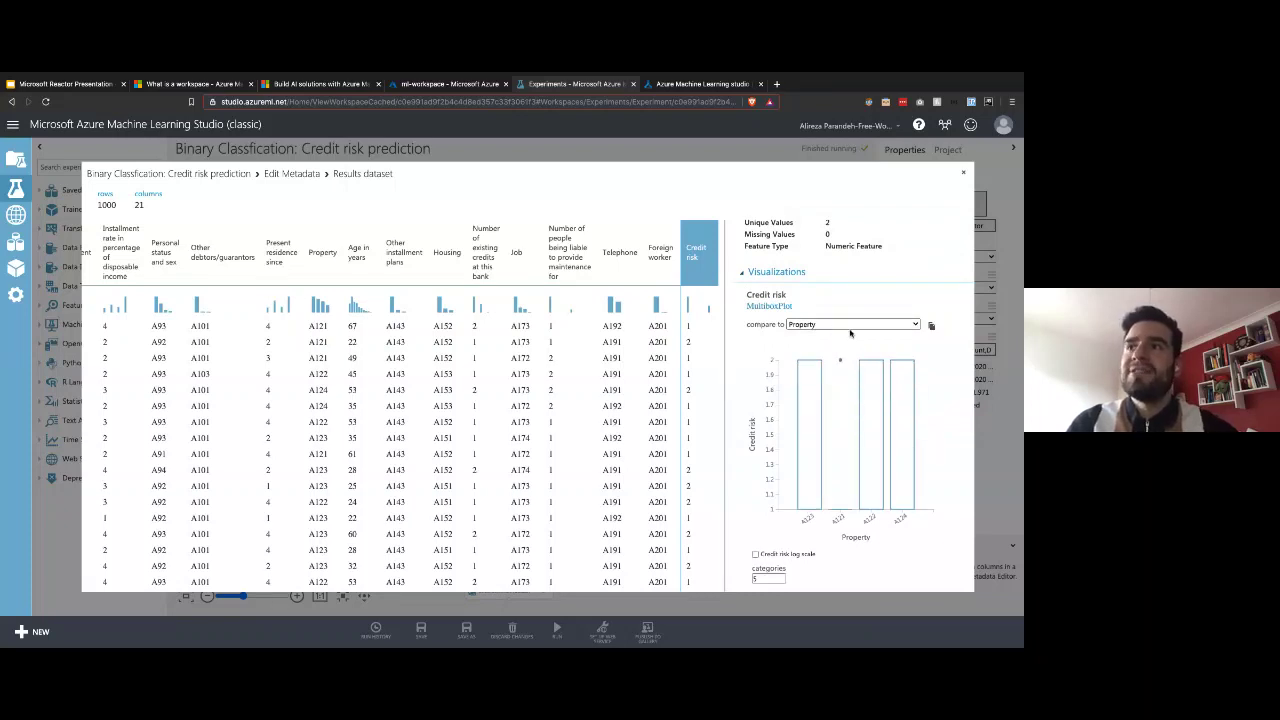
# - Compare Credit risk with Other installment plans and close the Edit Metadata results
pyautogui.click(851, 327)
pyautogui.click(852, 342)
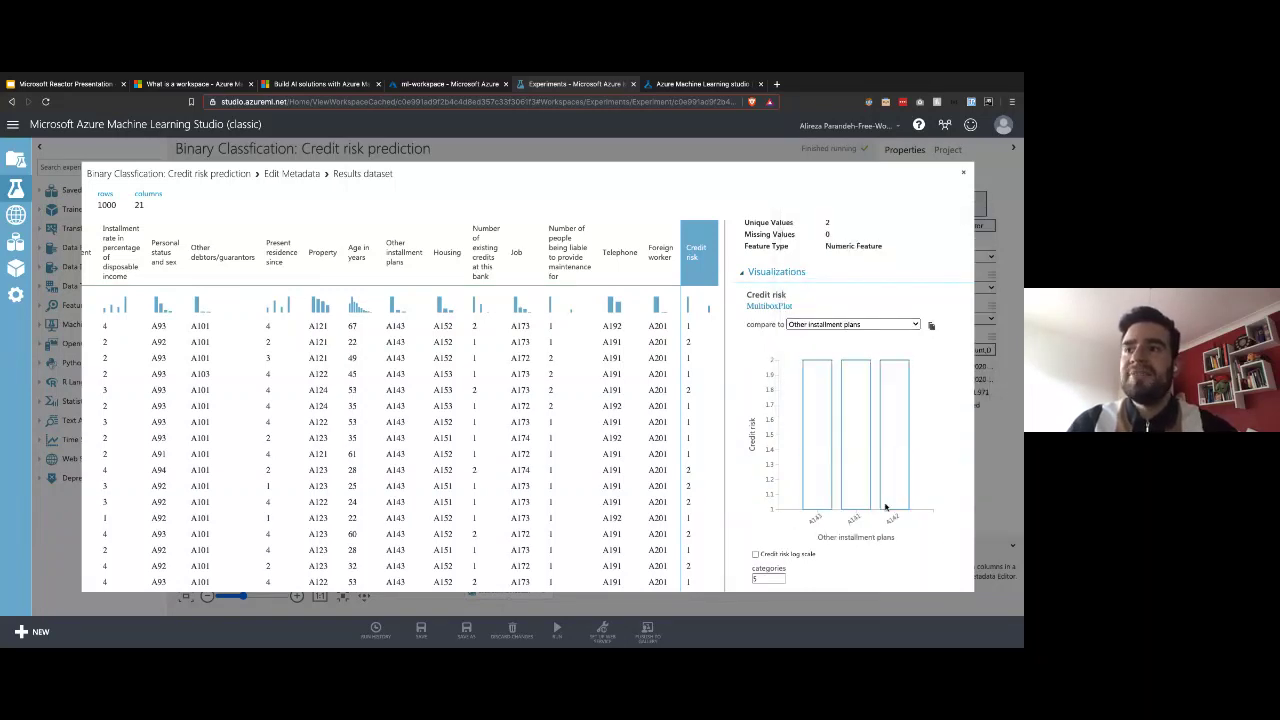
pyautogui.click(966, 175)
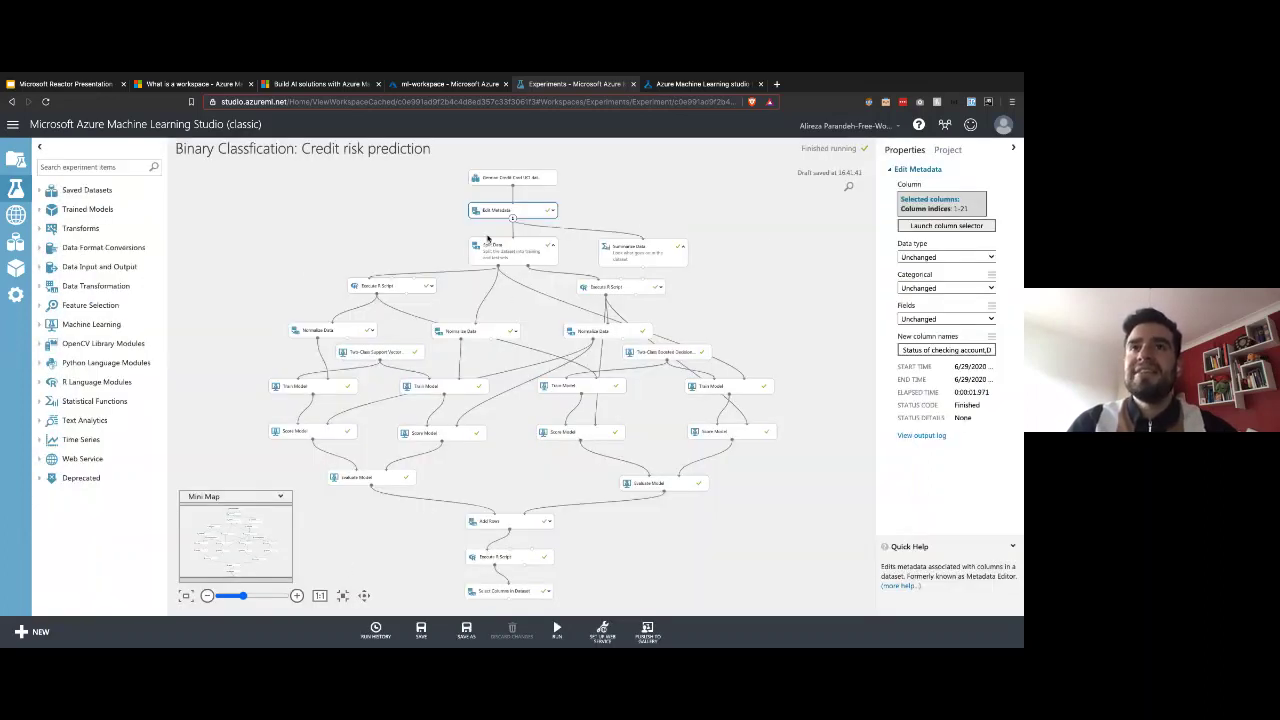
# - Review the Split Data module's row fraction and other properties, and view those of the rightmost Score Model module
pyautogui.click(508, 253)
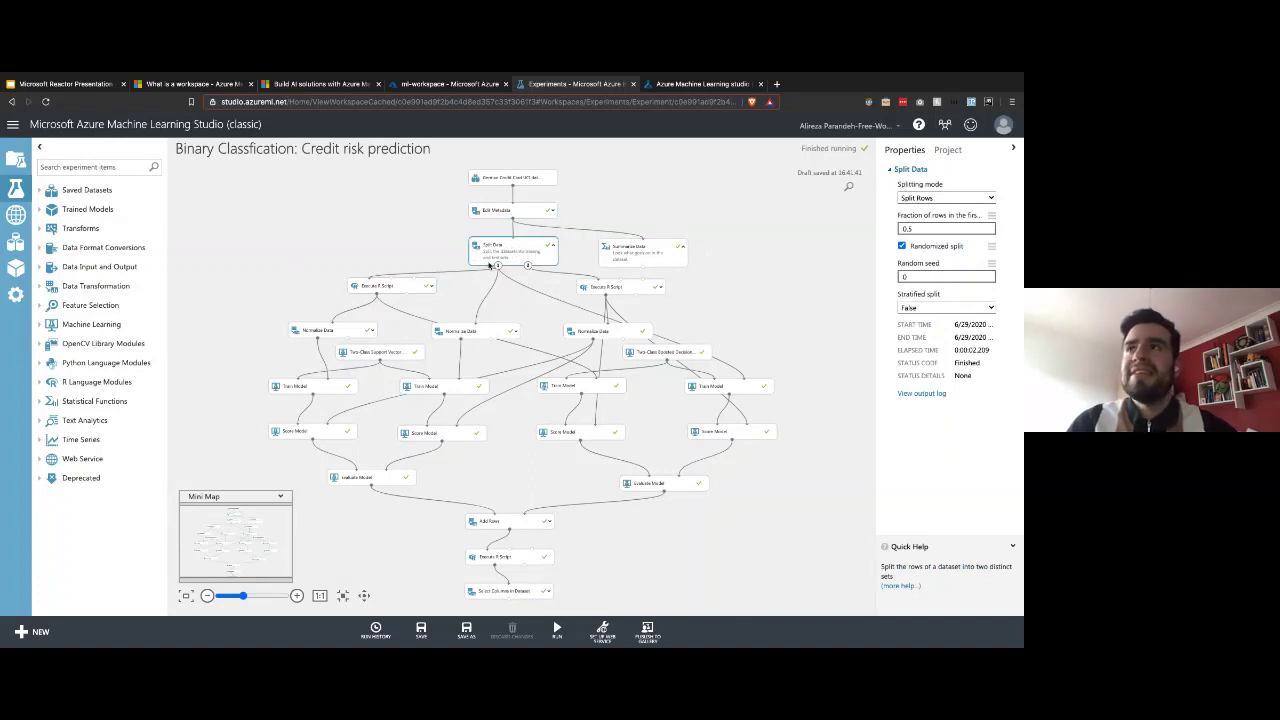
pyautogui.click(913, 228)
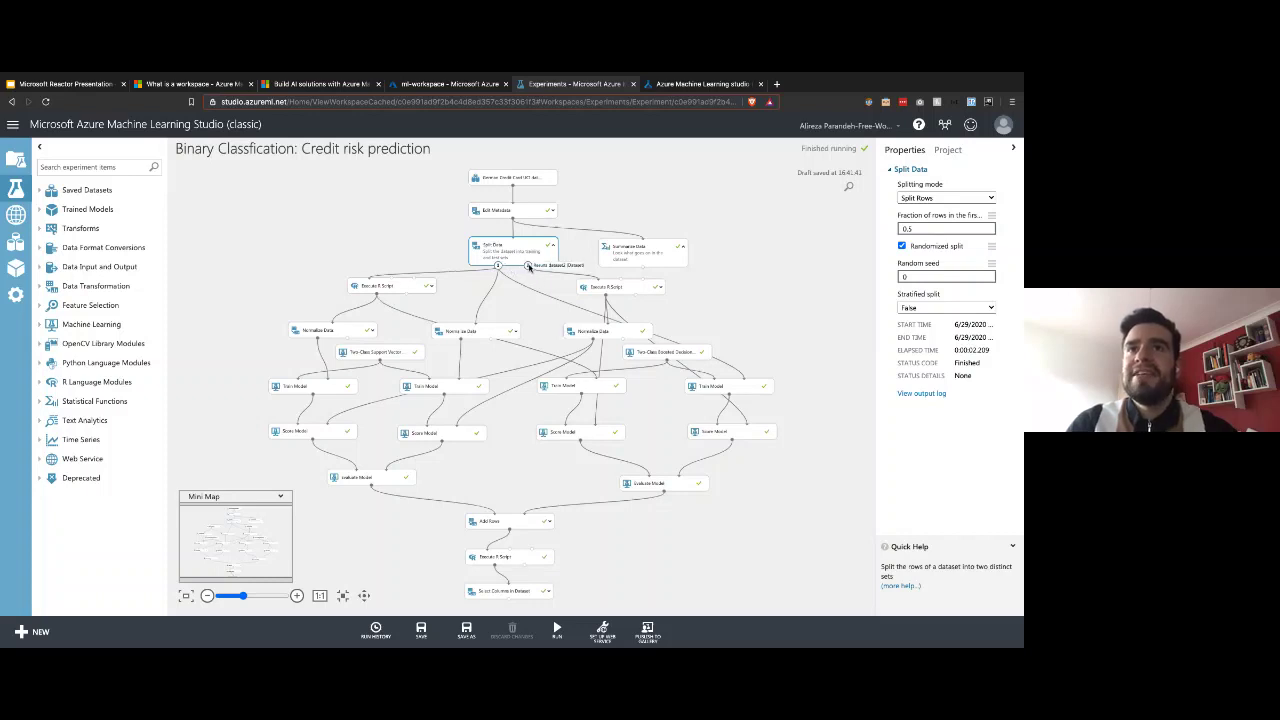
pyautogui.click(745, 430)
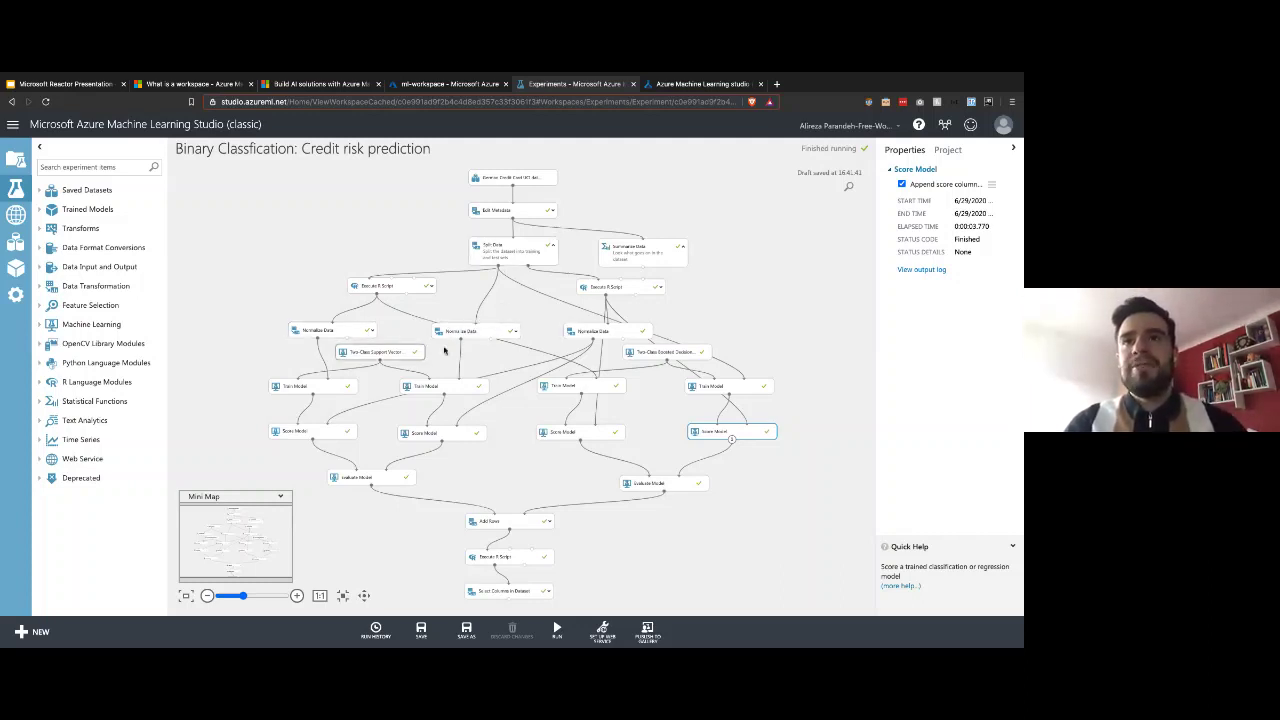
# - Review the parameters of the Two-Class Support Vector Machine and Two-Class Boosted Decision Tree modules
pyautogui.click(403, 358)
pyautogui.click(668, 352)
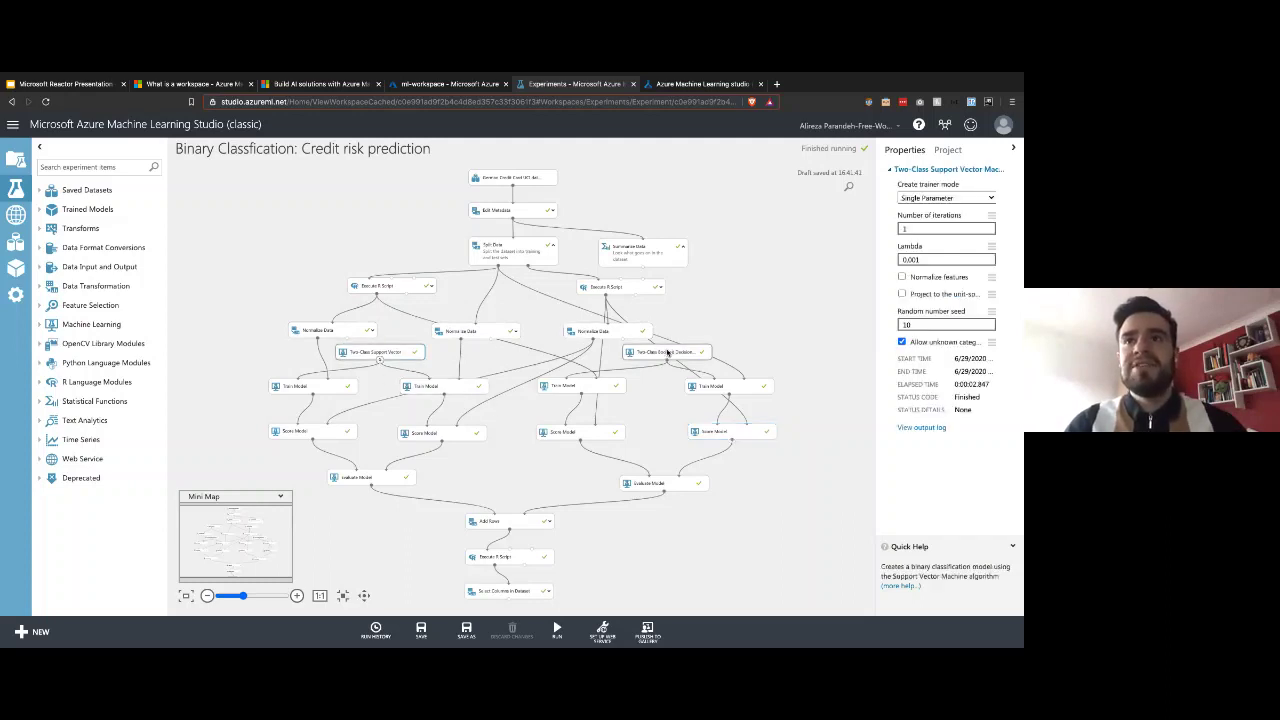
pyautogui.click(403, 357)
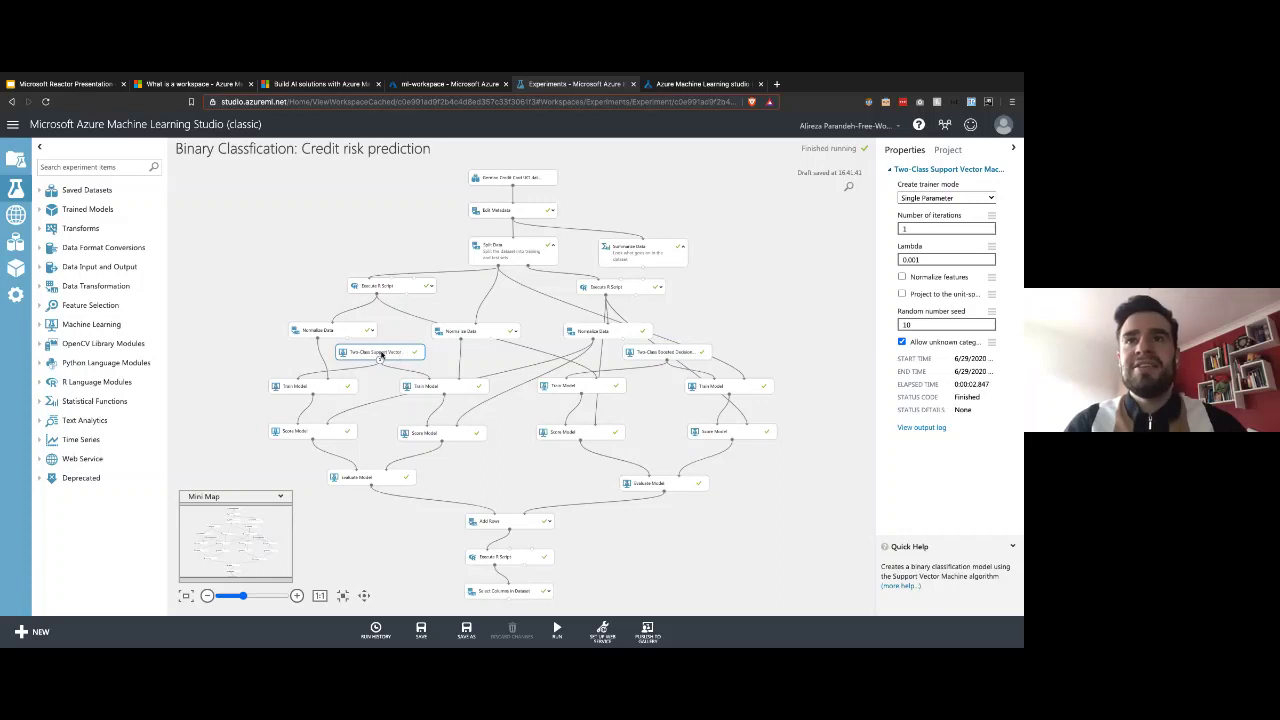
pyautogui.click(648, 355)
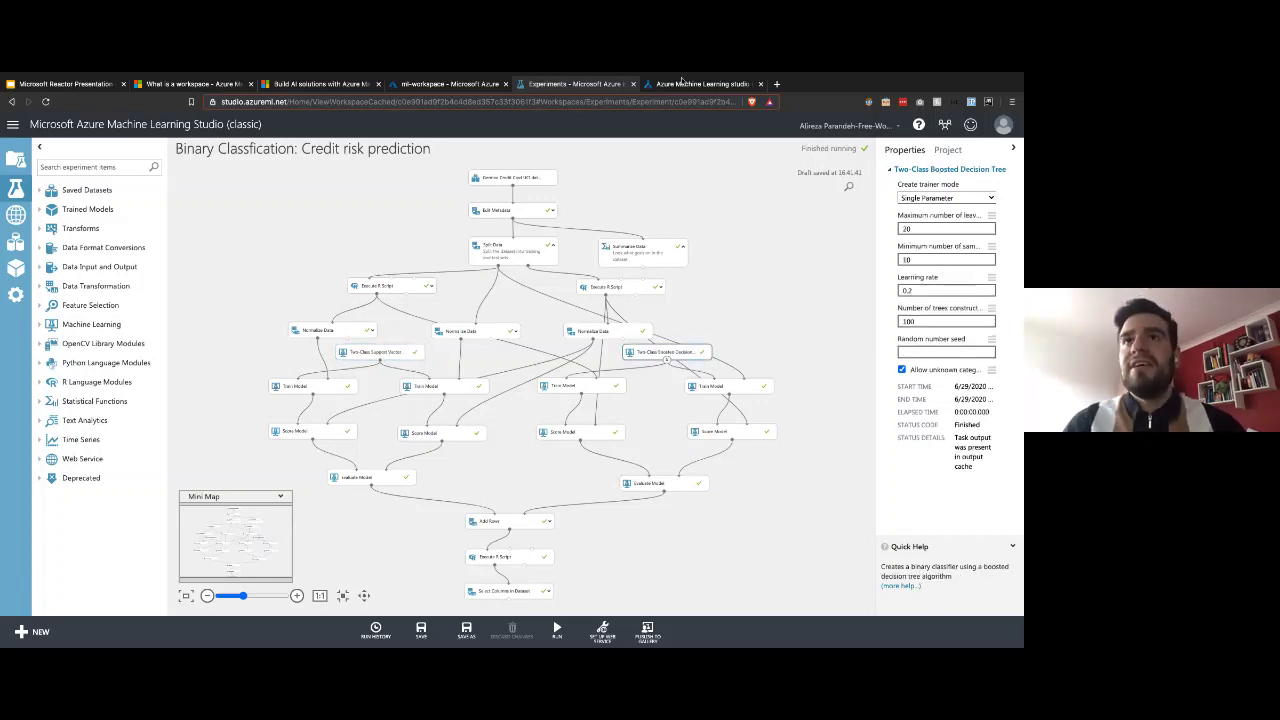
# - Switch to the Azure Machine Learning designer and inspect the modules of the running Credit Risk Prediction pipeline
pyautogui.click(681, 83)
pyautogui.scroll(-5, 723, 299)
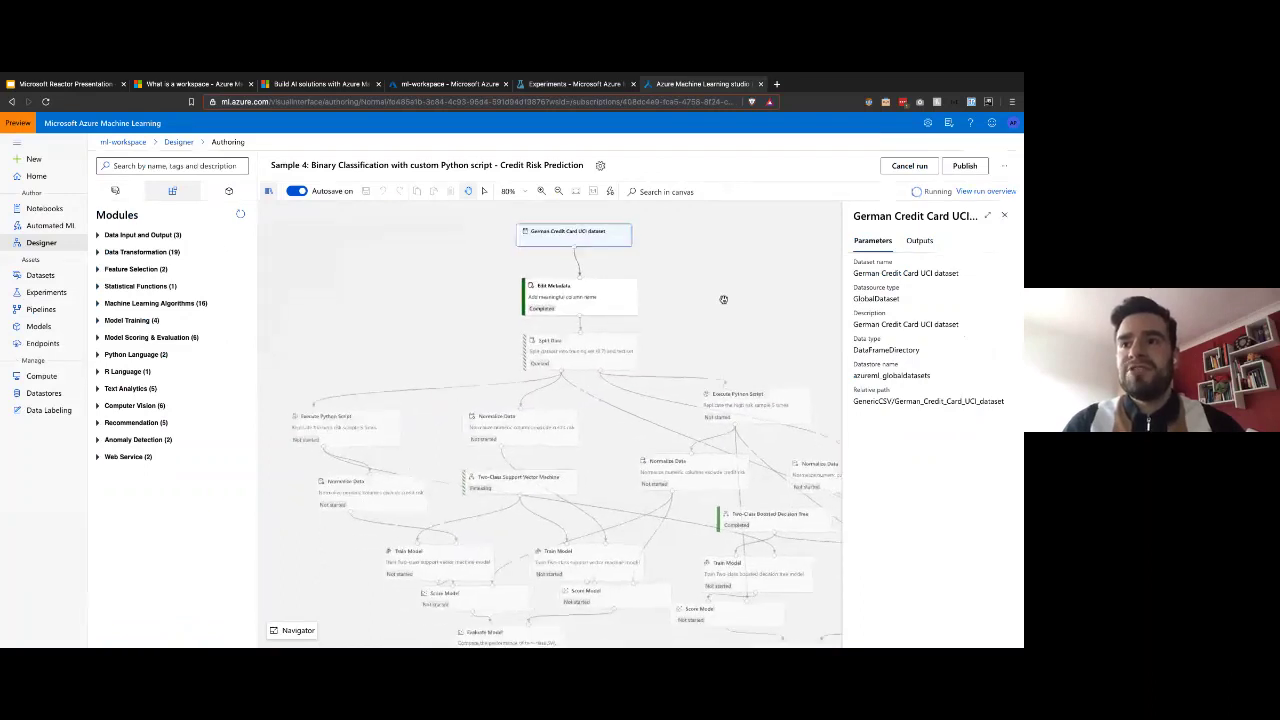
pyautogui.scroll(-1, 723, 299)
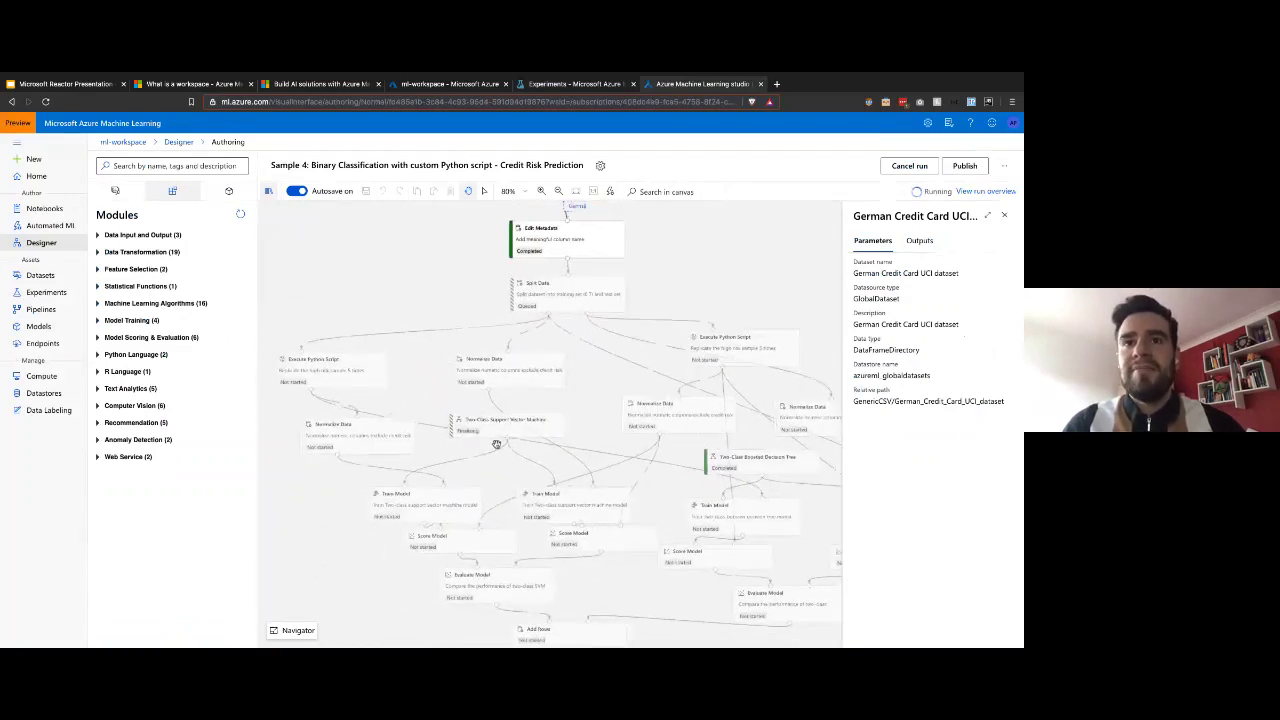
# - Return to the classic experiment, visualize the first output dataset of Split Data, check its row count and close it
pyautogui.click(568, 84)
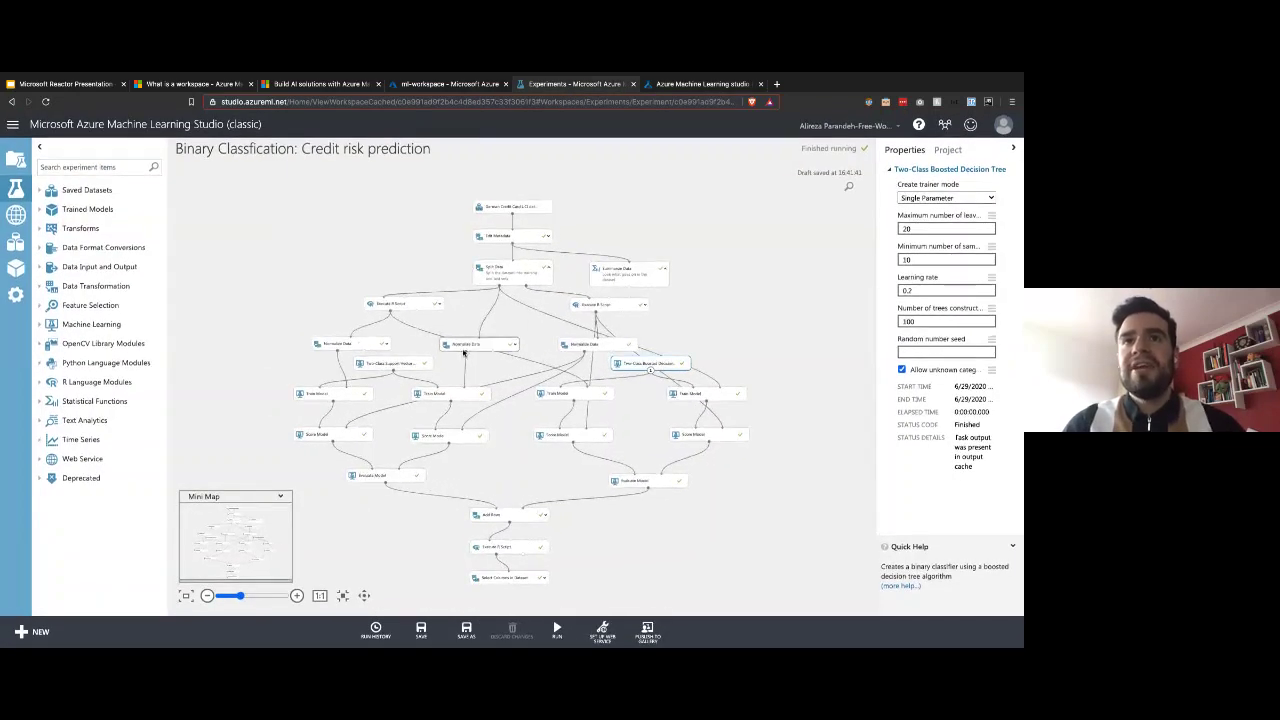
pyautogui.rightClick(500, 286)
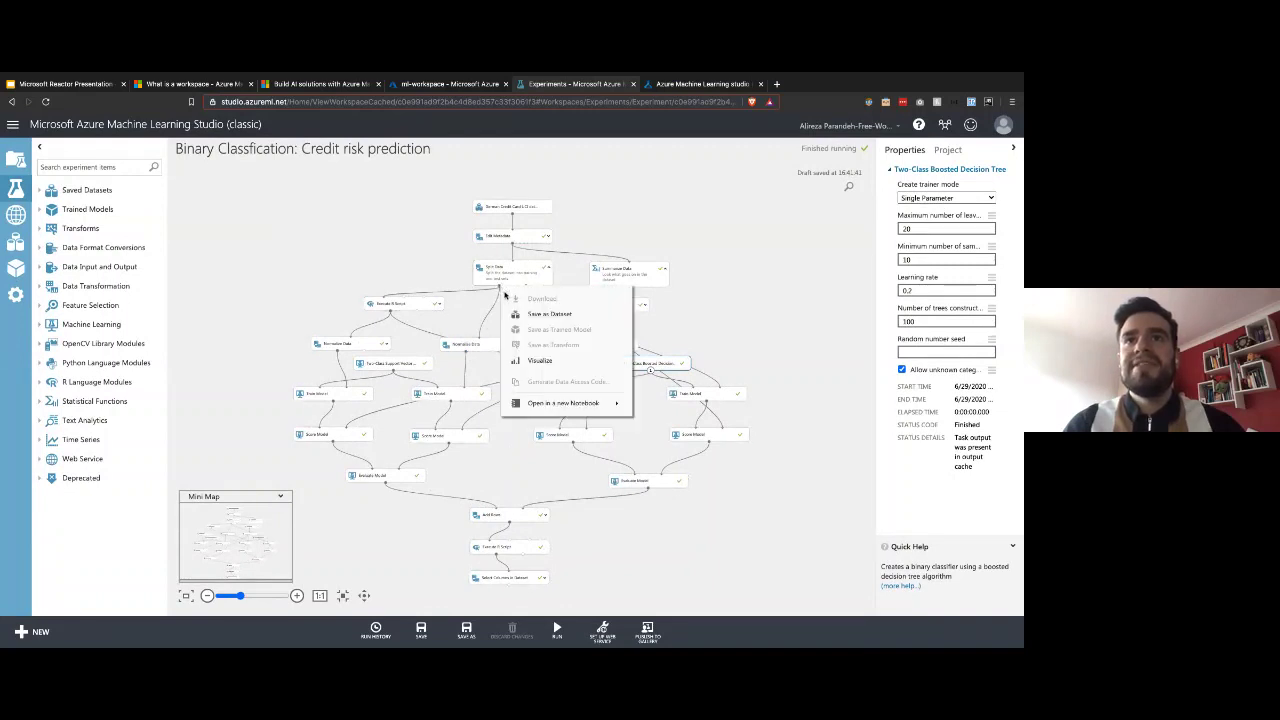
pyautogui.click(547, 358)
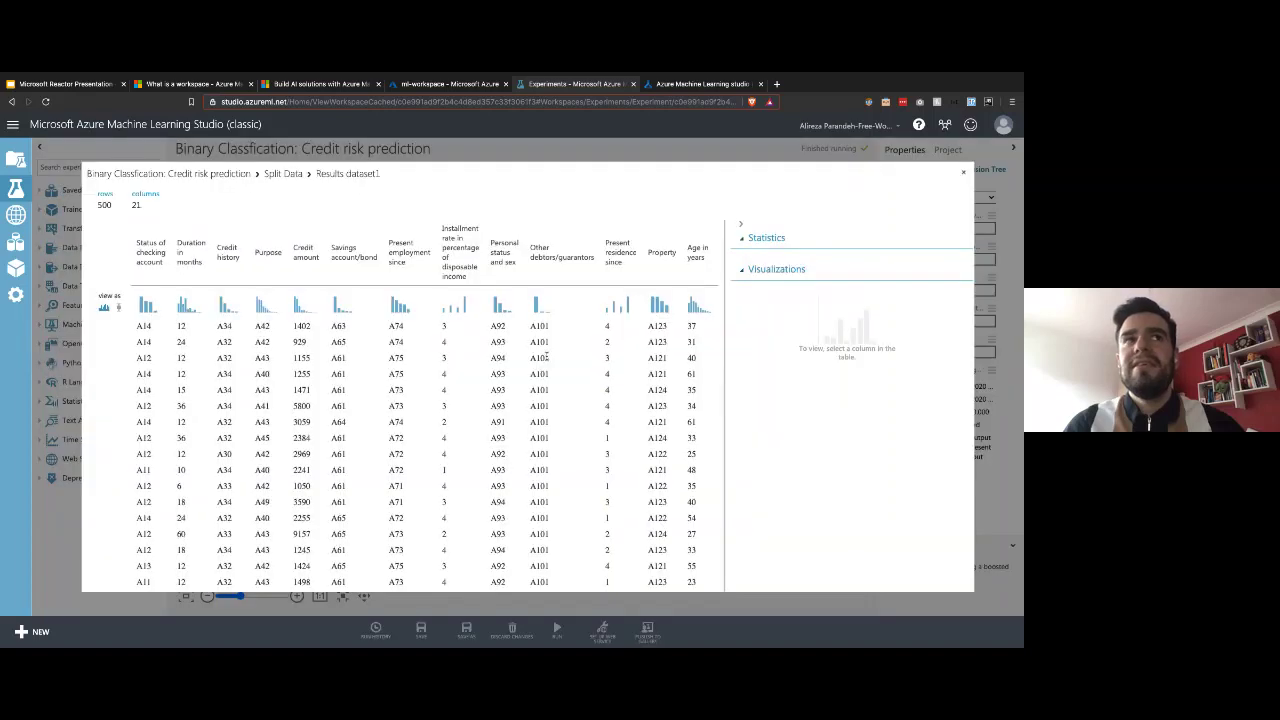
pyautogui.doubleClick(101, 205)
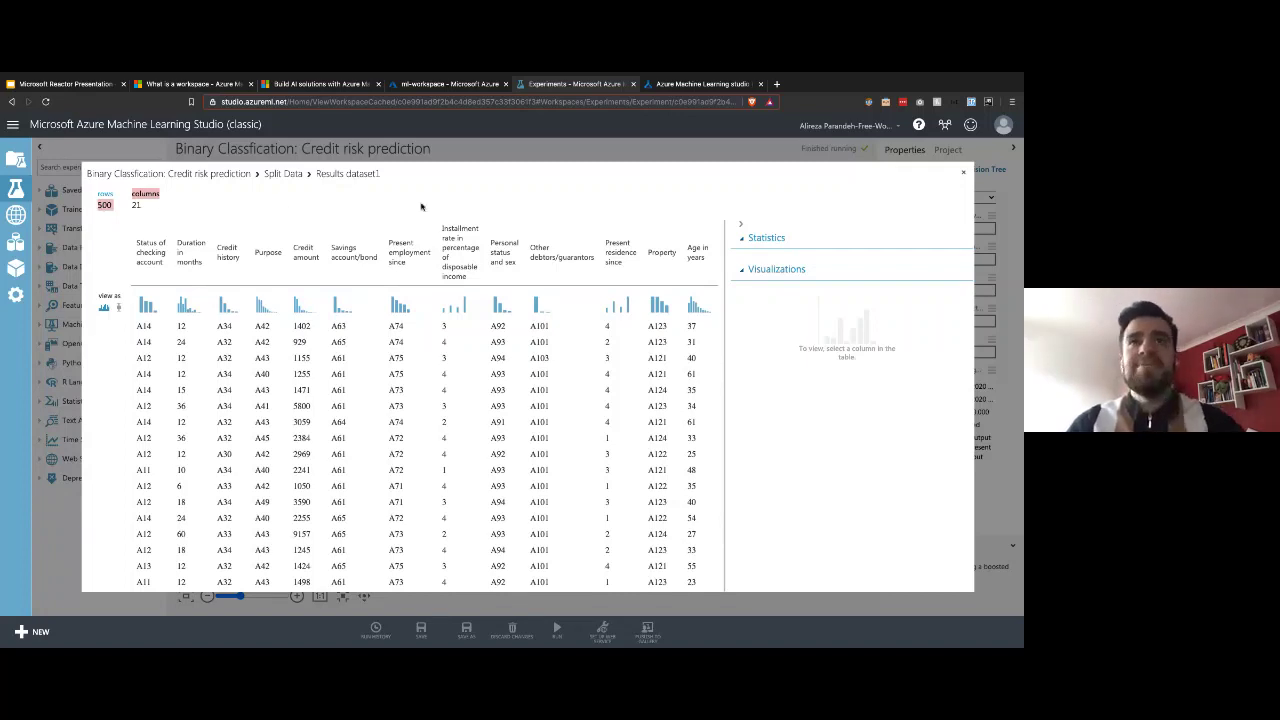
pyautogui.click(965, 175)
# - Visualize the transformed dataset of the middle-left Normalize Data module, view the Present residence since statistics and histogram, and close it
pyautogui.rightClick(467, 351)
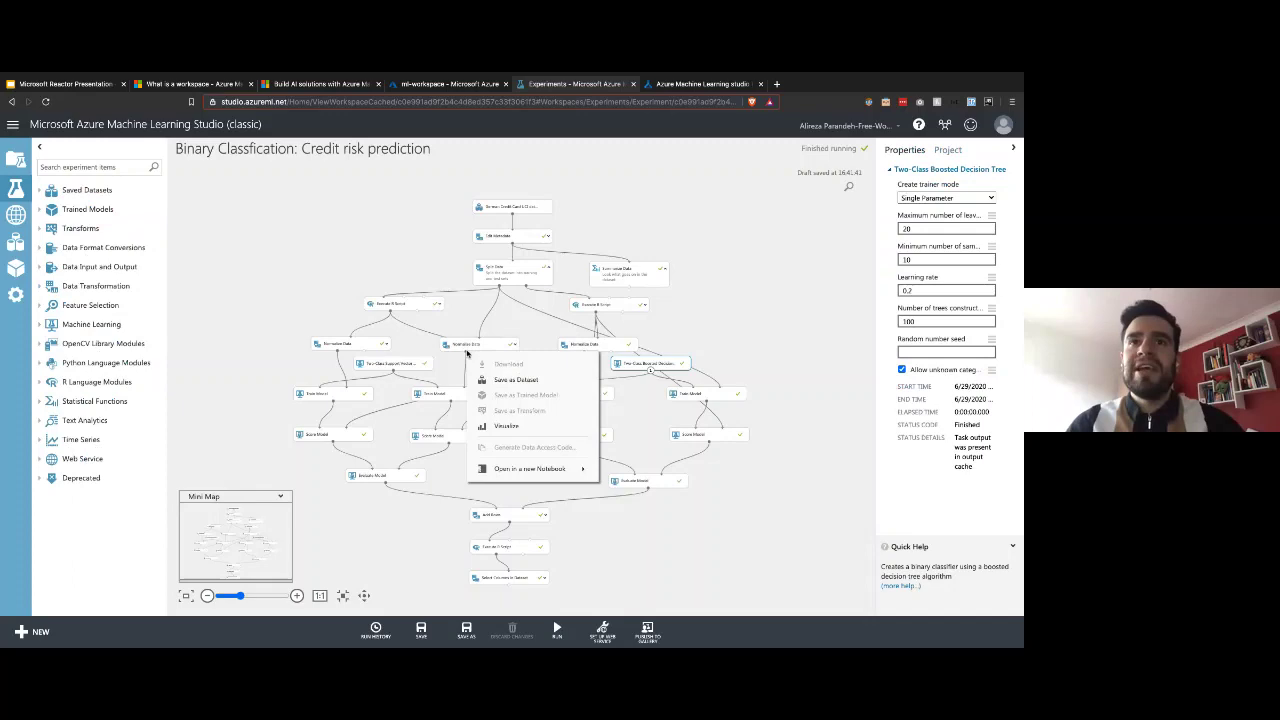
pyautogui.click(500, 425)
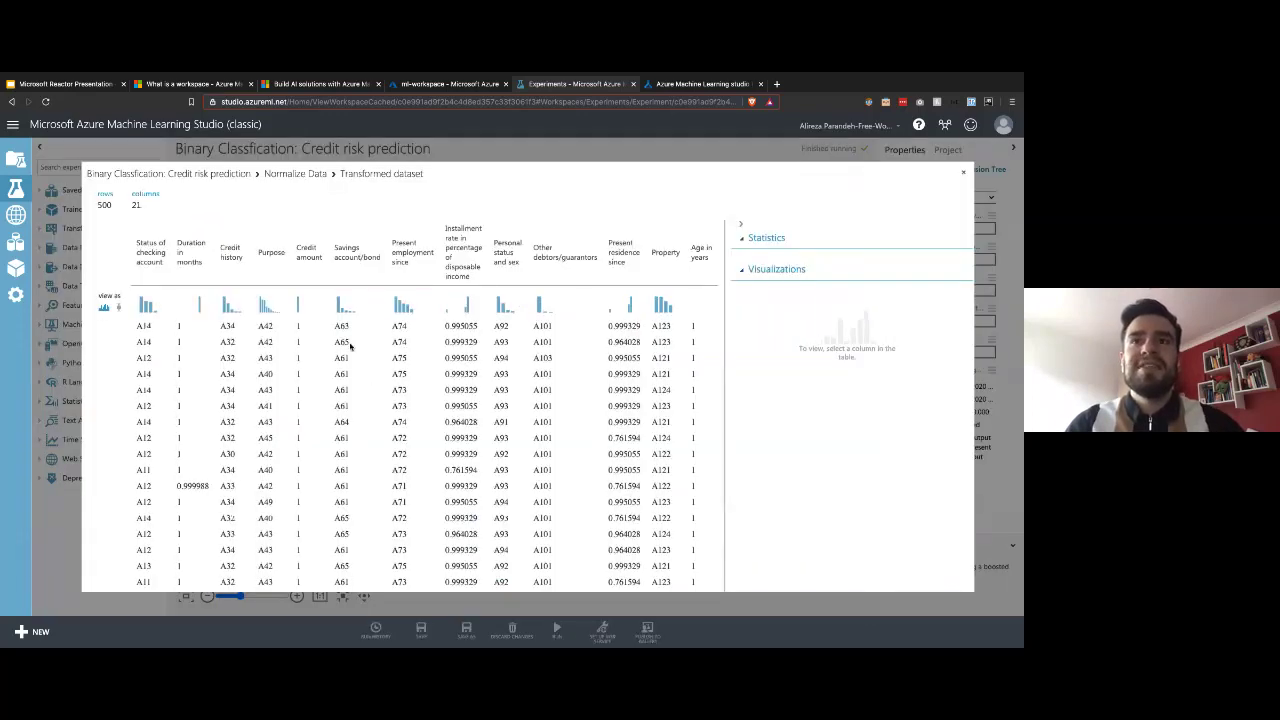
pyautogui.hscroll(2, 450, 310)
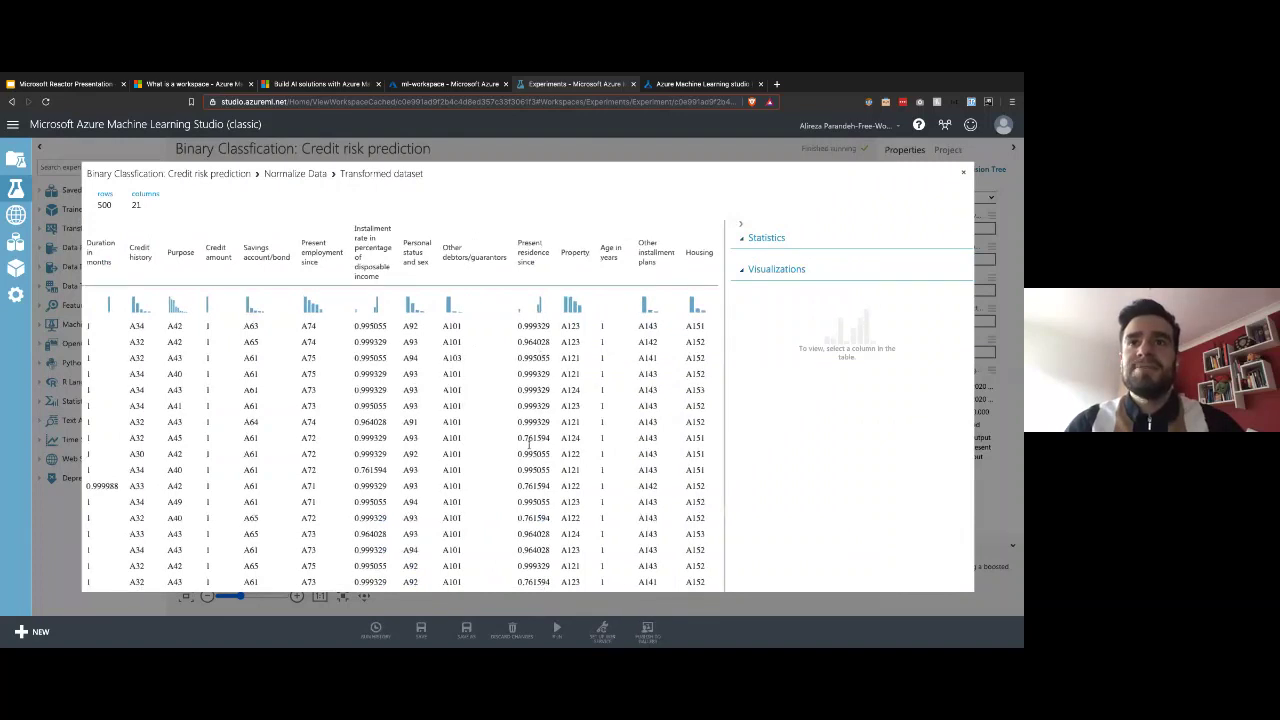
pyautogui.click(532, 286)
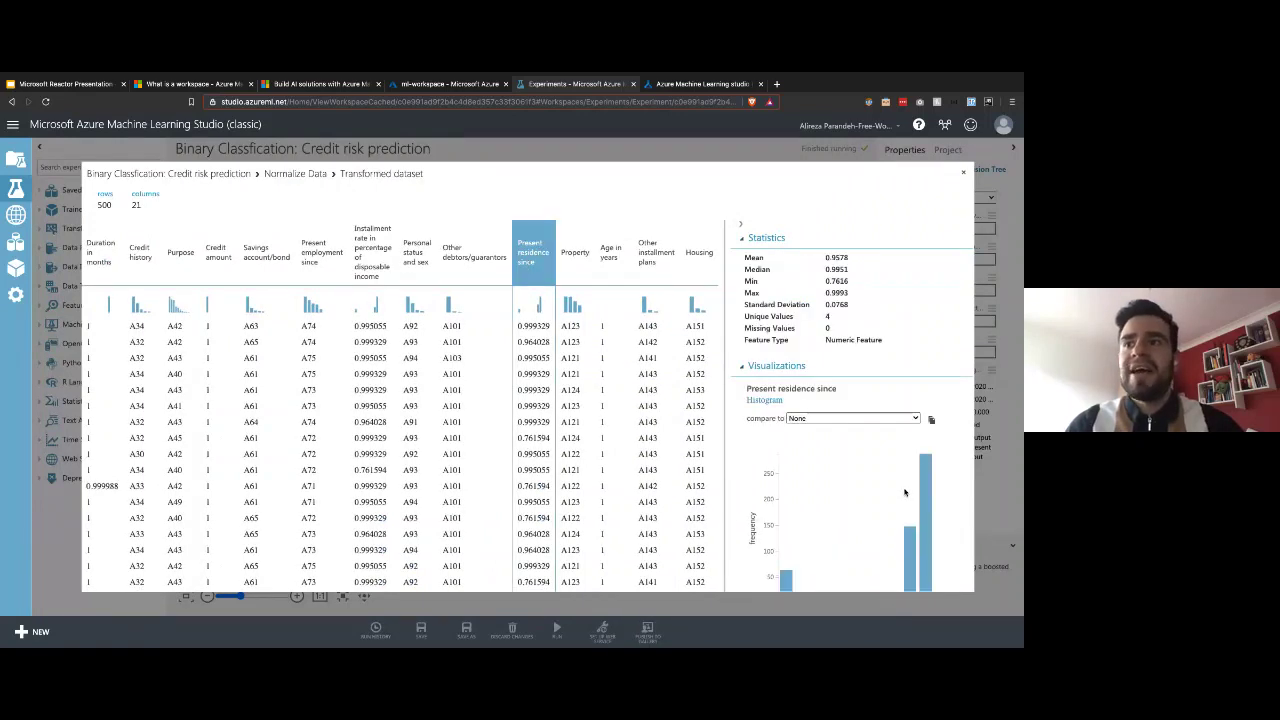
pyautogui.scroll(-1, 905, 492)
pyautogui.scroll(1, 905, 492)
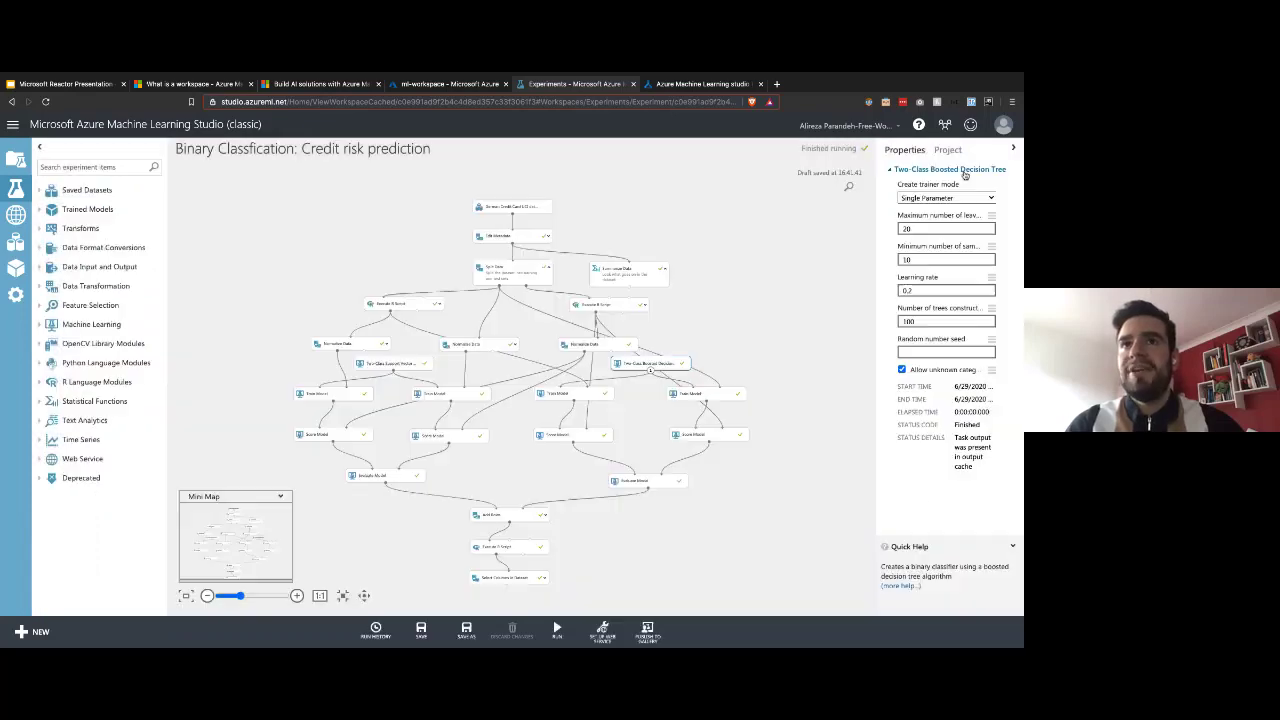
pyautogui.click(963, 172)
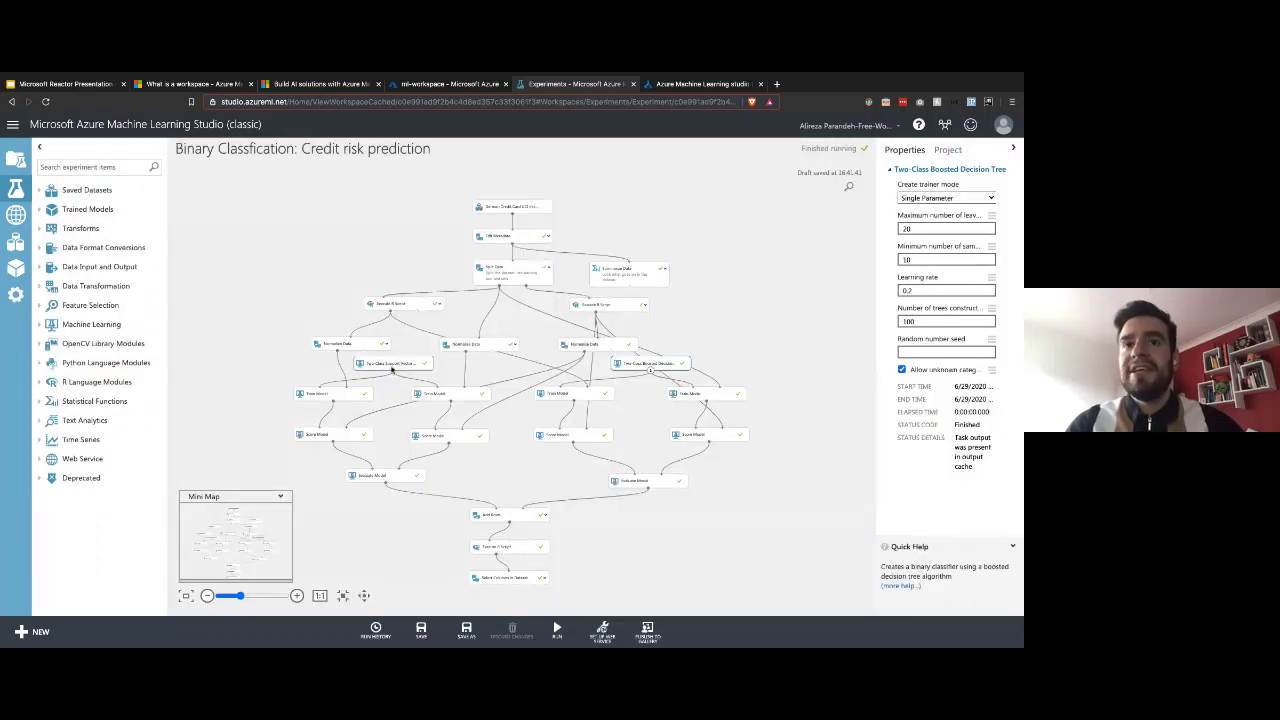
# - Visualize the trained support vector machine model of the second Train Model module, examine its settings and feature weights, and close it
pyautogui.scroll(3, 487, 378)
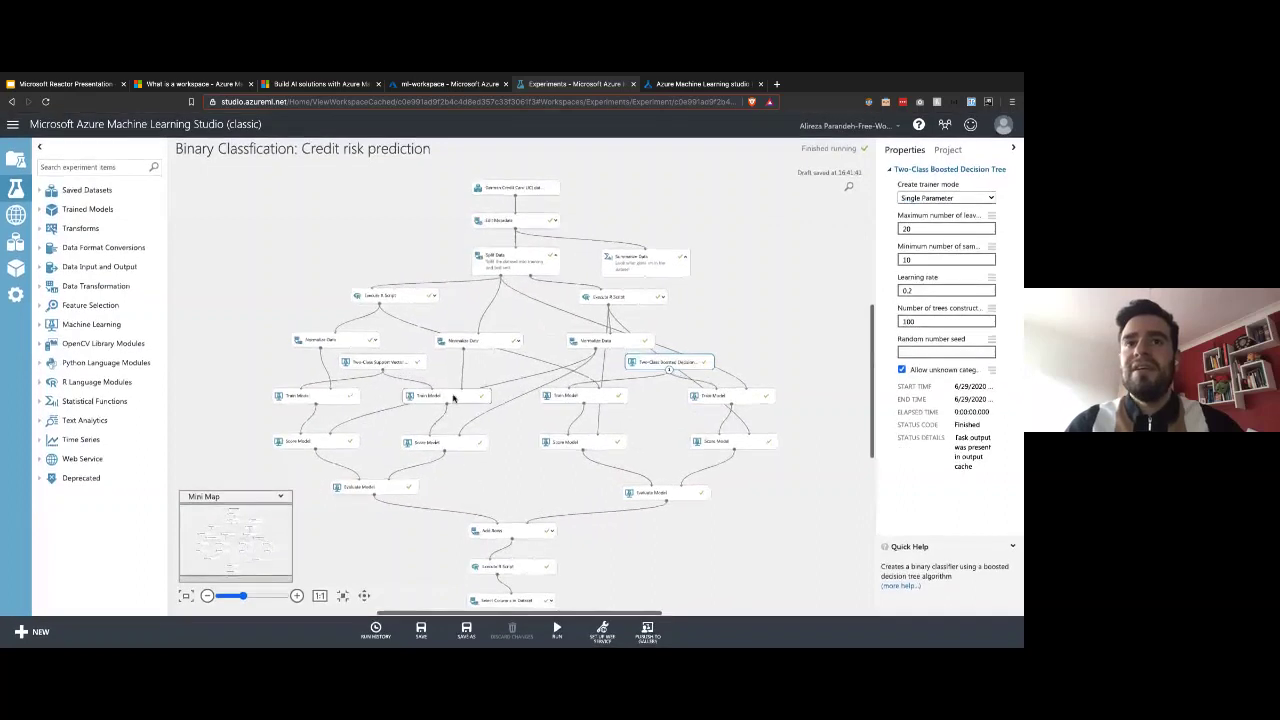
pyautogui.rightClick(446, 405)
pyautogui.click(470, 478)
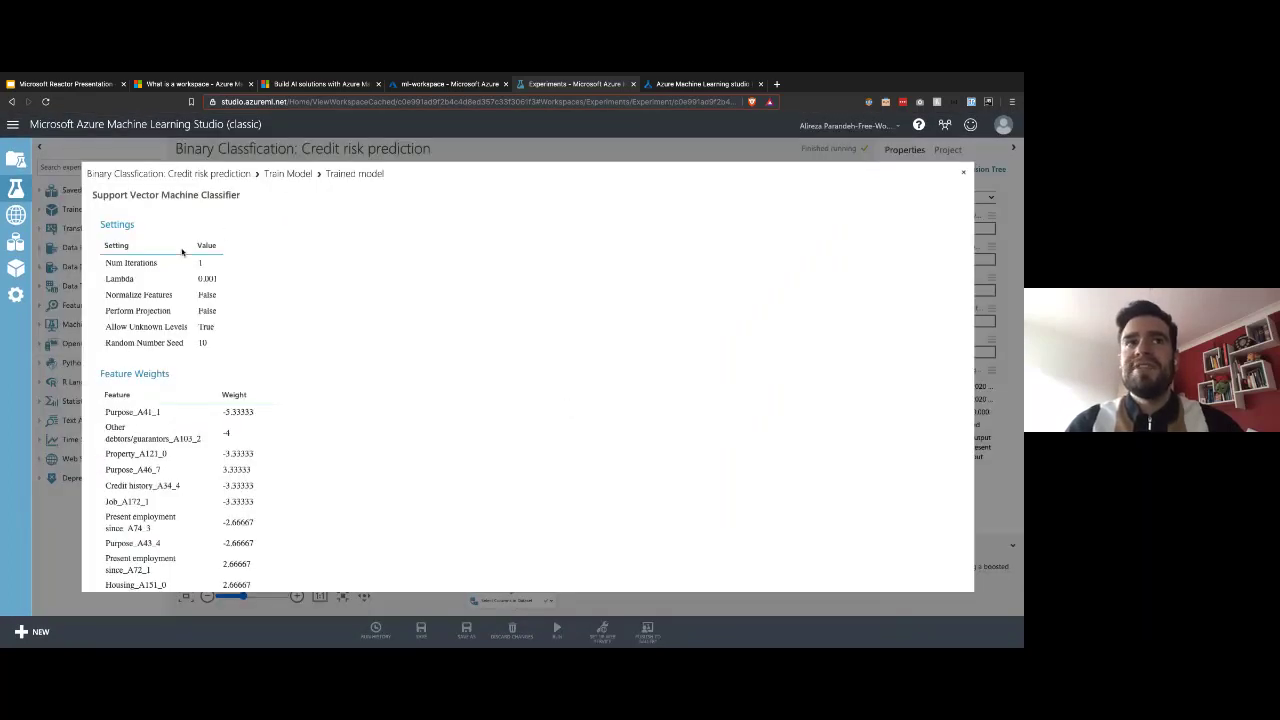
pyautogui.scroll(-3, 256, 390)
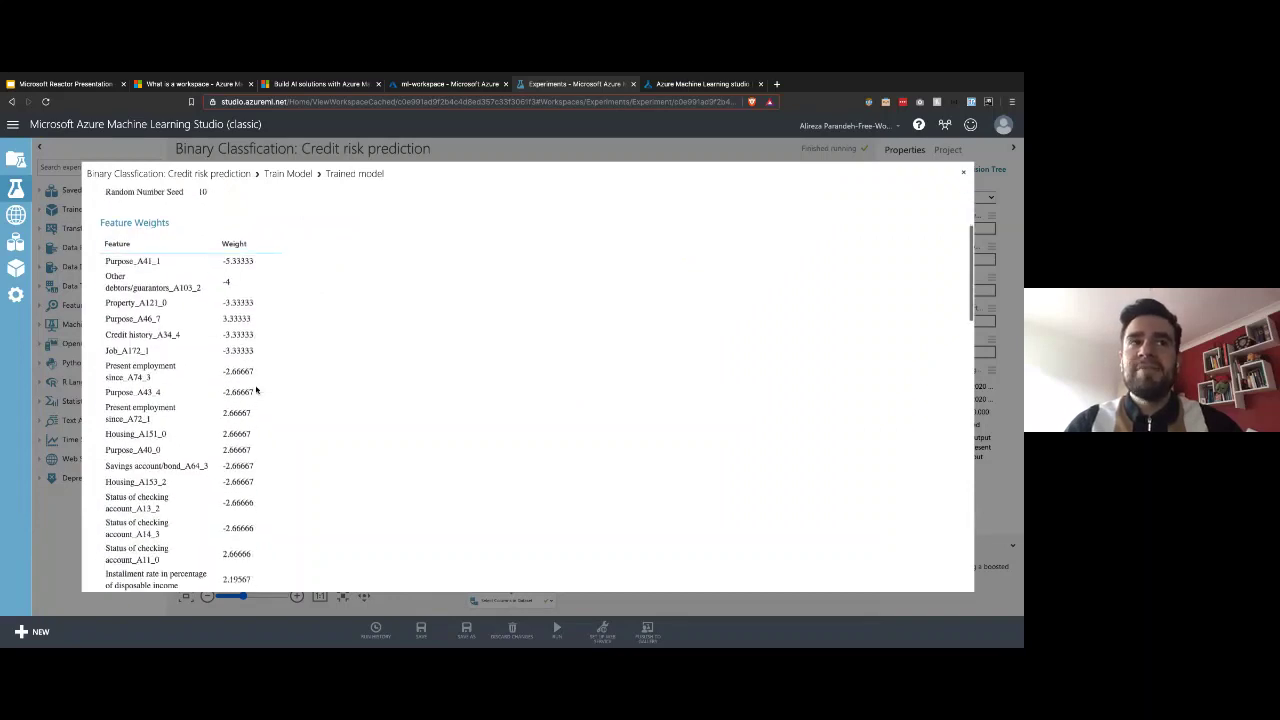
pyautogui.scroll(-3, 256, 390)
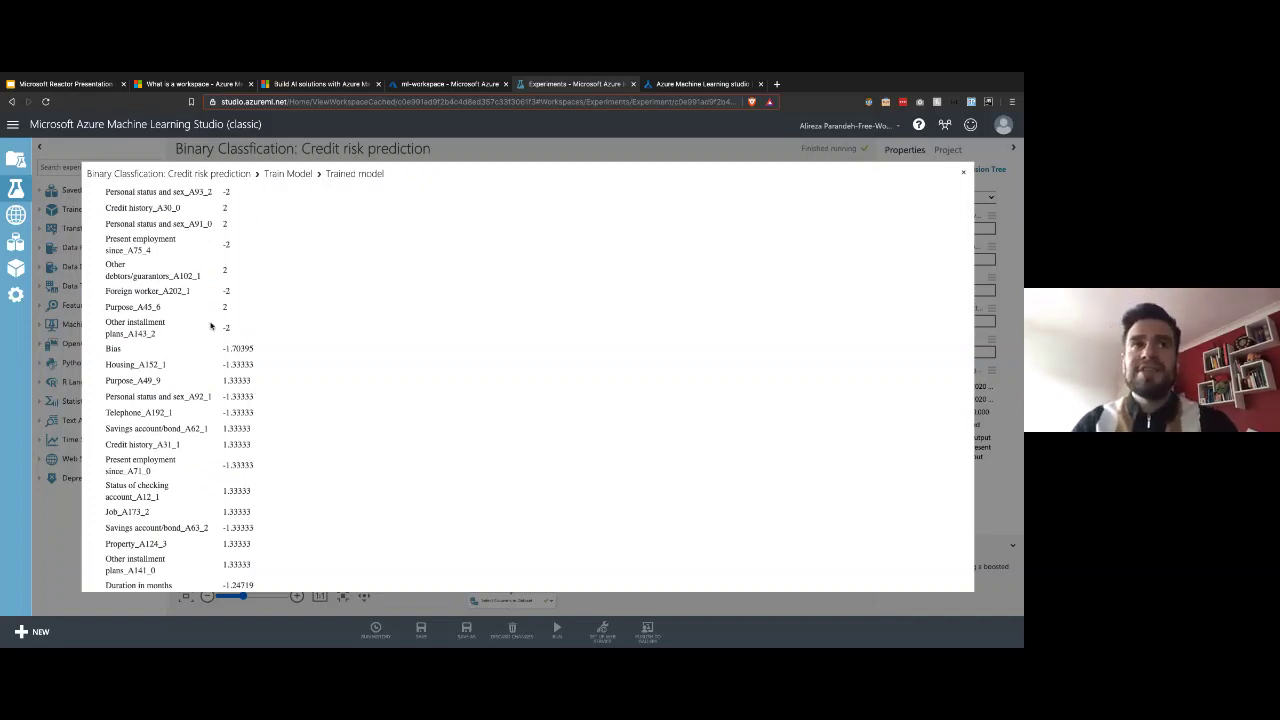
pyautogui.scroll(2, 256, 390)
pyautogui.scroll(2, 153, 457)
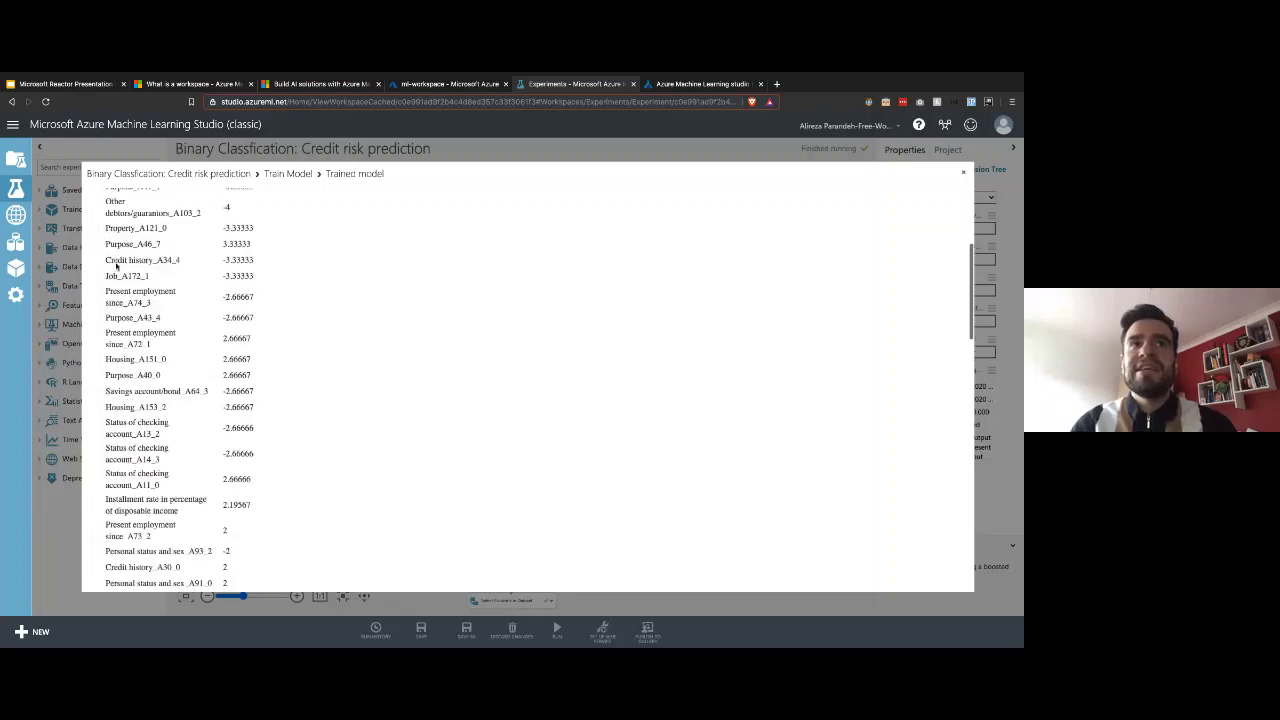
pyautogui.click(963, 174)
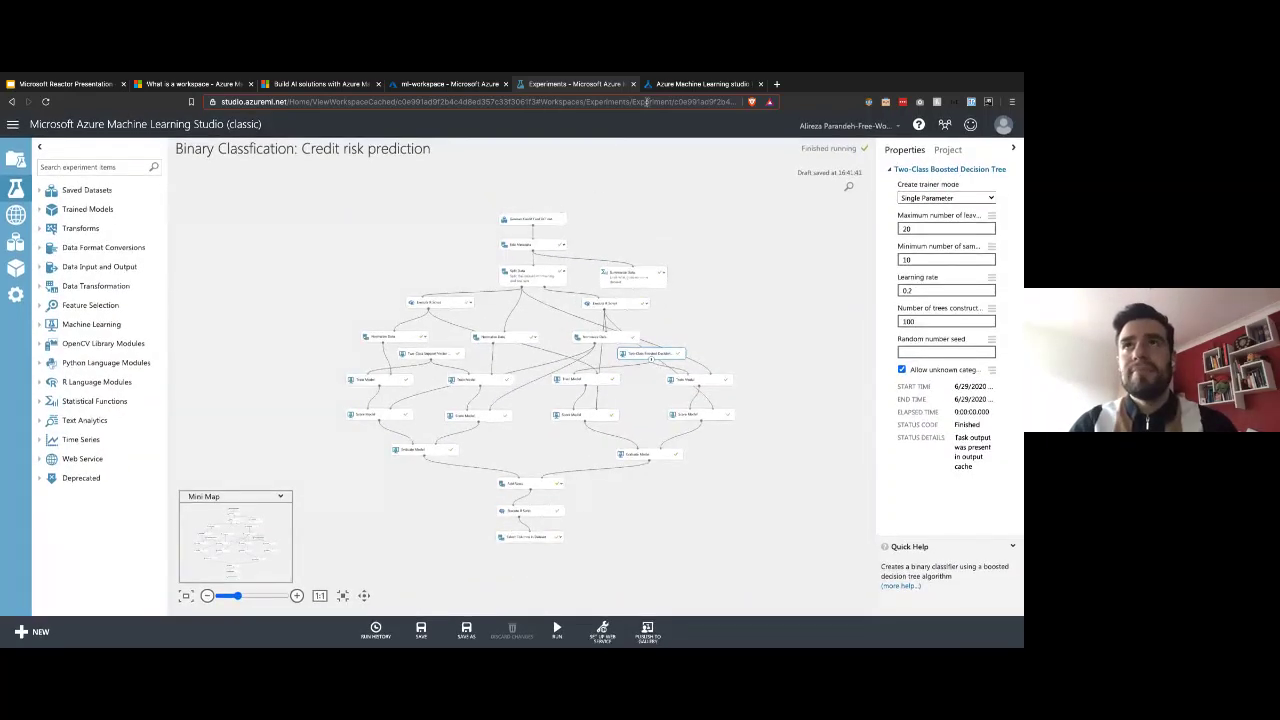
# - Switch to the Azure Machine Learning designer and check the progress of the pipeline's modules
pyautogui.click(667, 84)
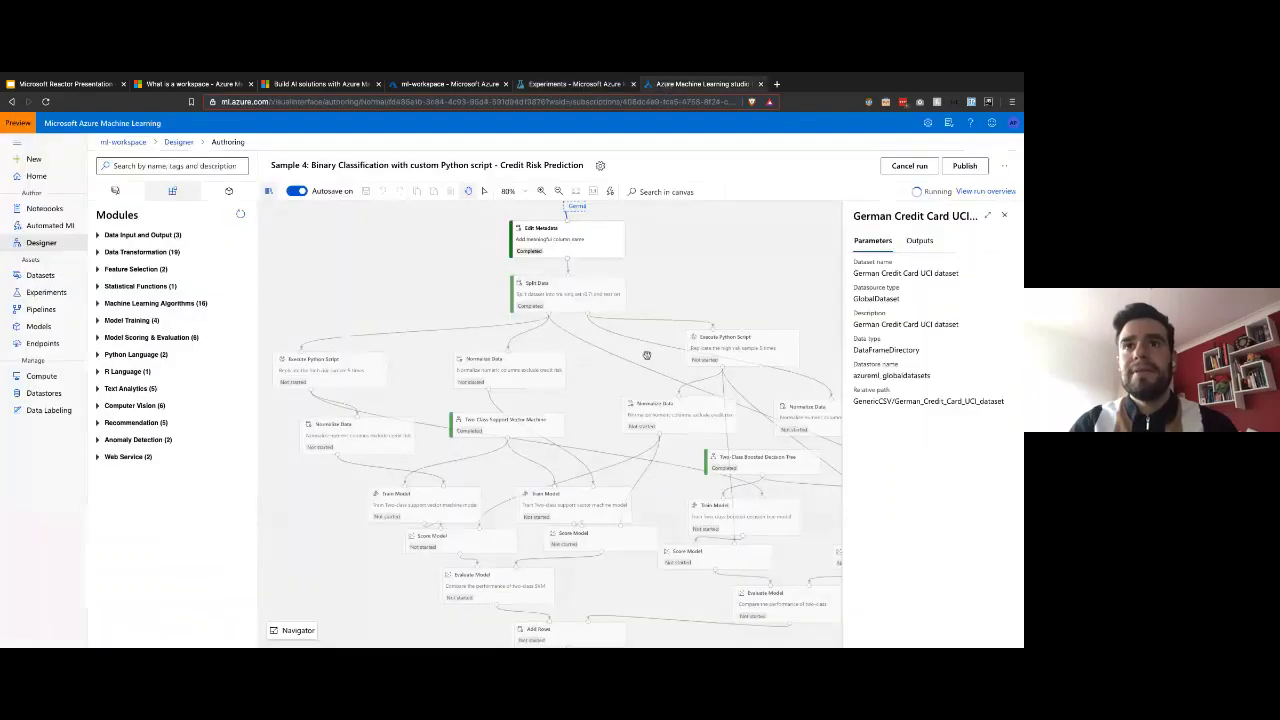
pyautogui.scroll(-3, 634, 399)
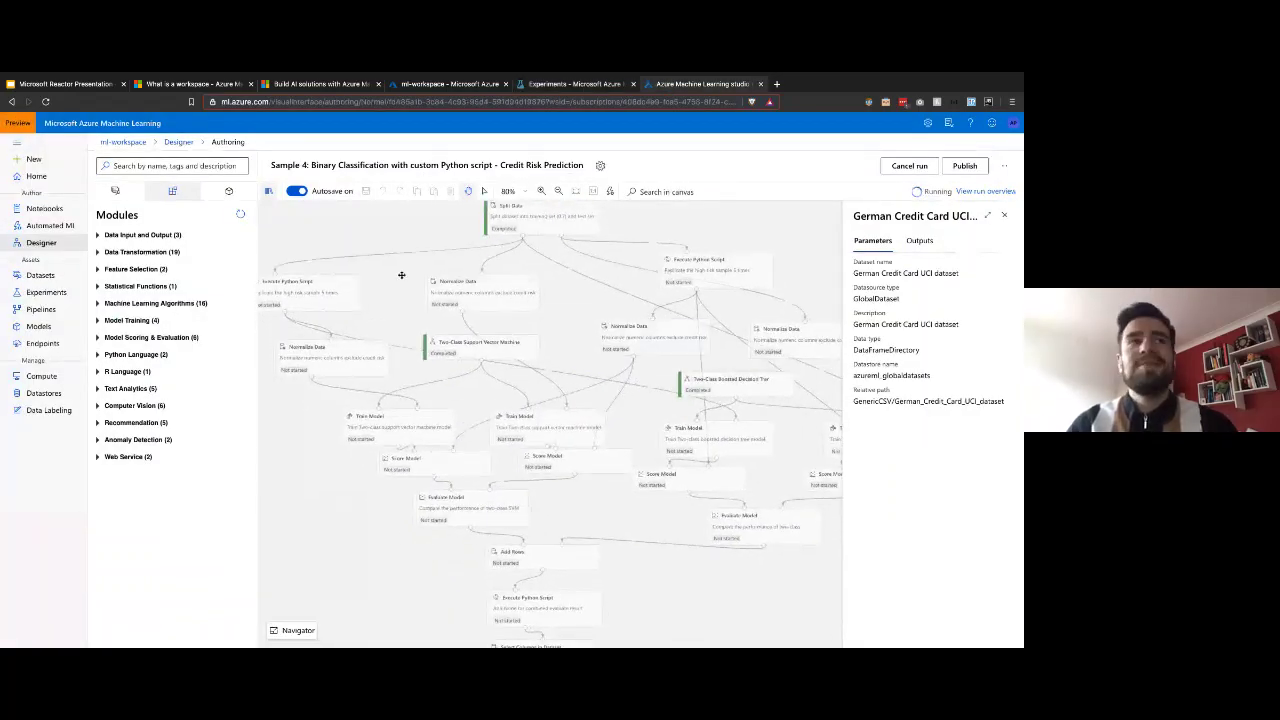
# - Return to the classic experiment and visualize the scored dataset of the second Score Model module, viewing its scored columns
pyautogui.click(556, 86)
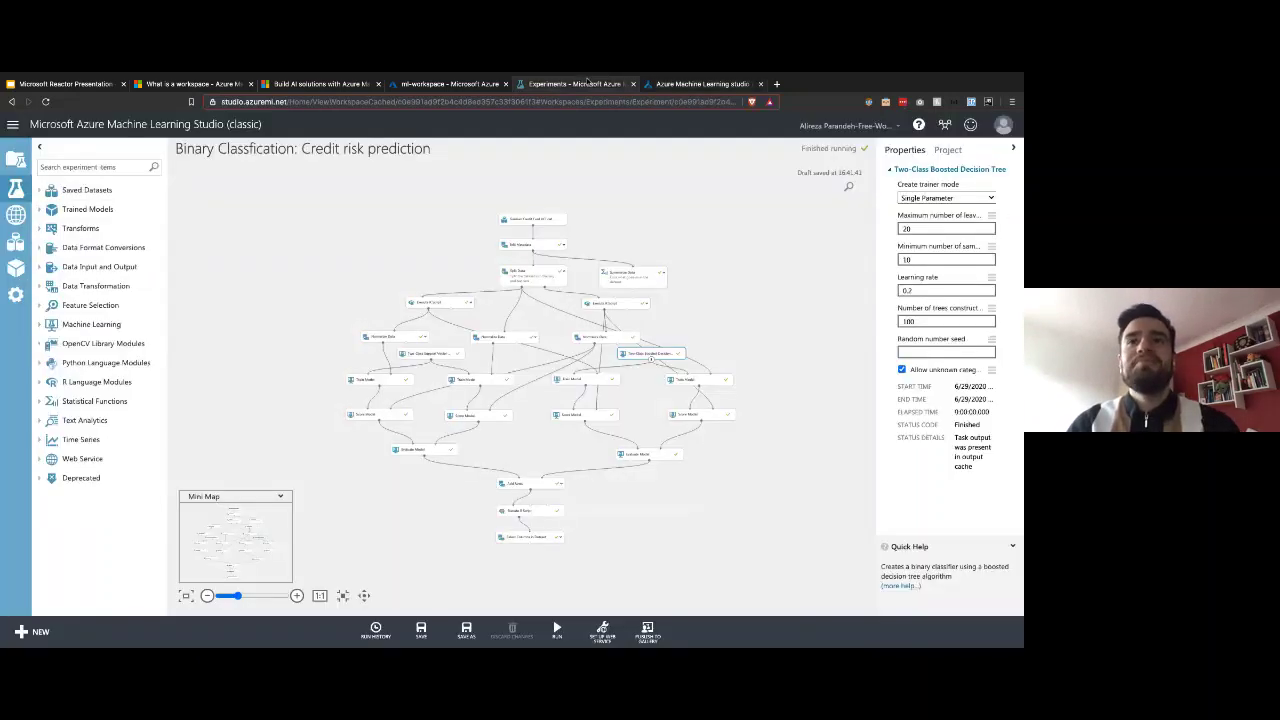
pyautogui.rightClick(586, 420)
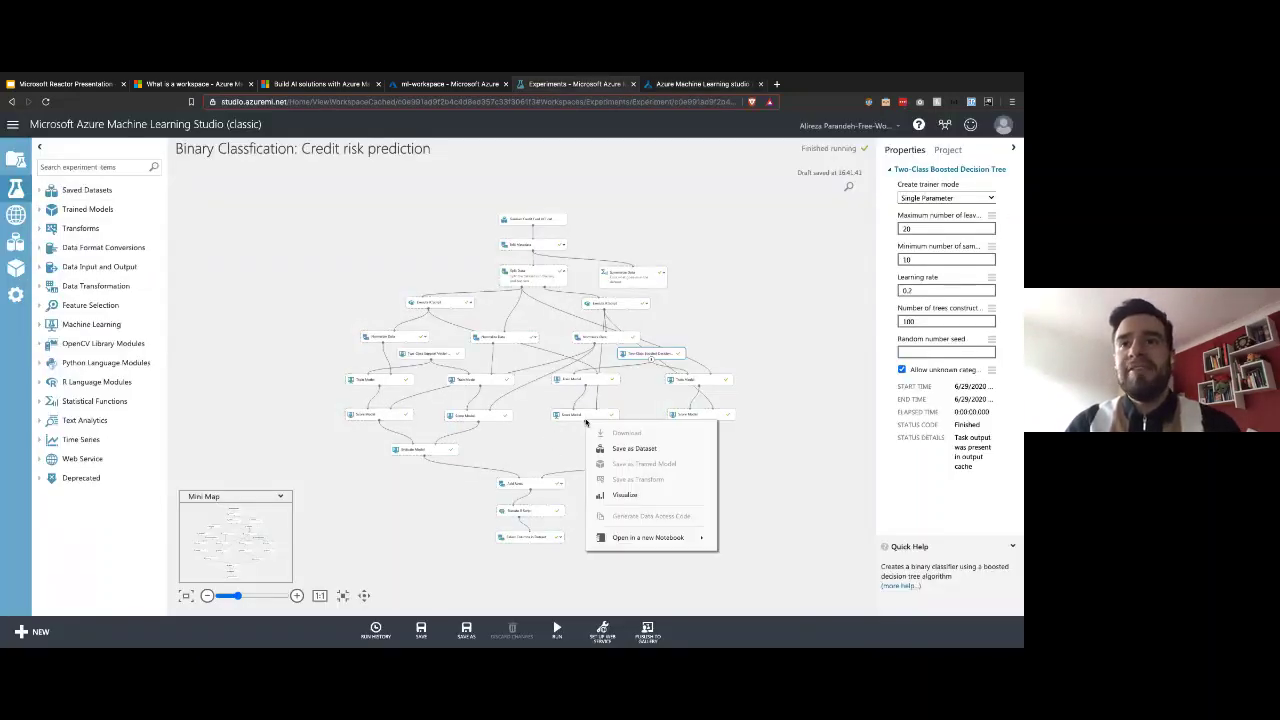
pyautogui.rightClick(477, 421)
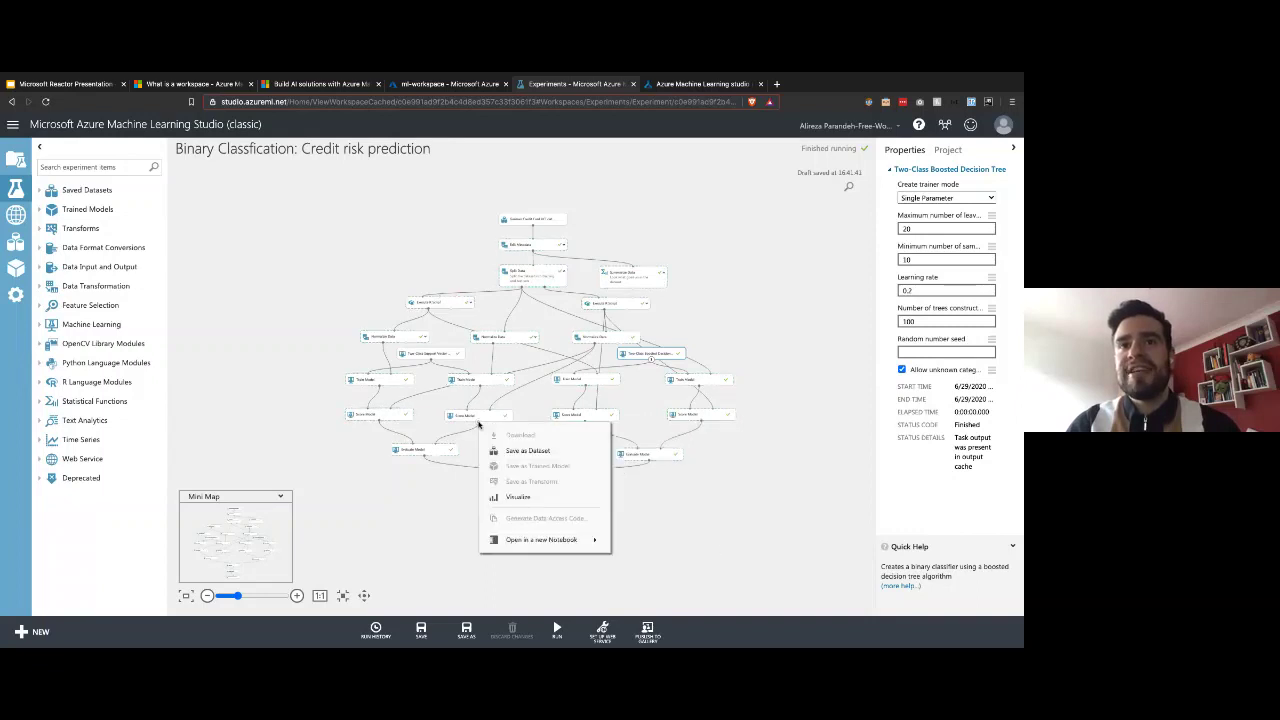
pyautogui.click(507, 498)
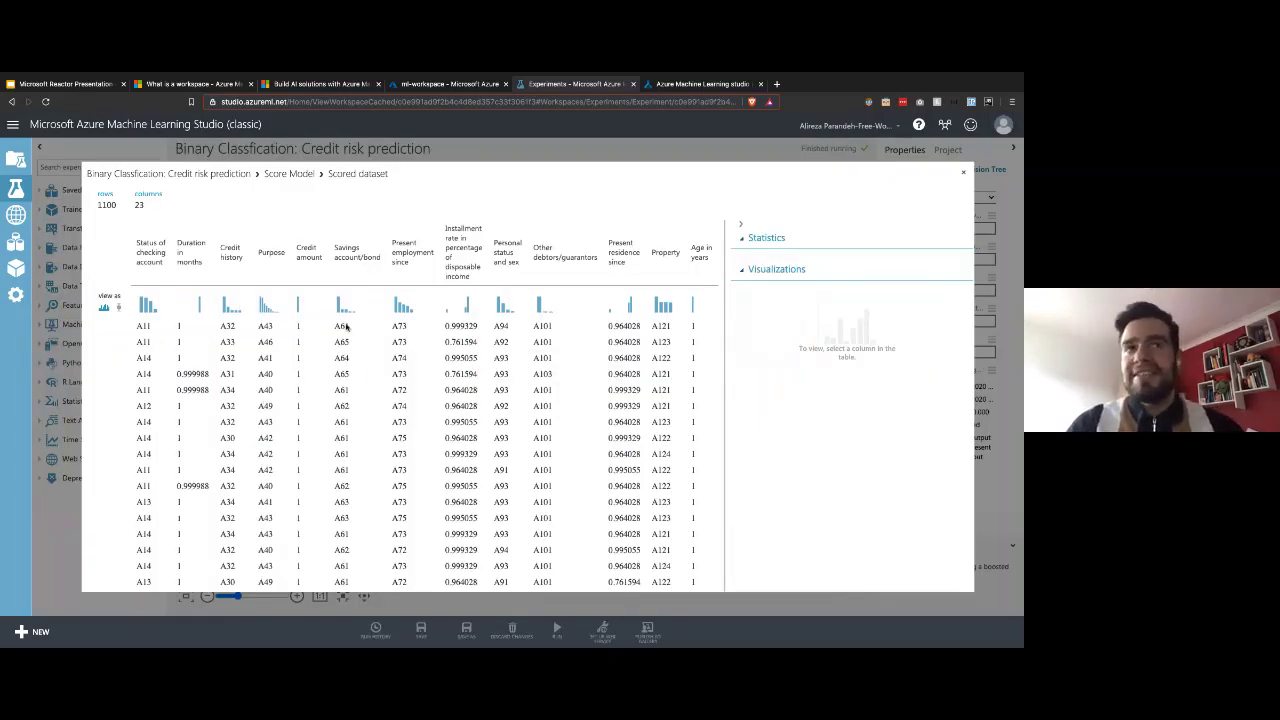
pyautogui.hscroll(1, 324, 347)
pyautogui.hscroll(5, 324, 347)
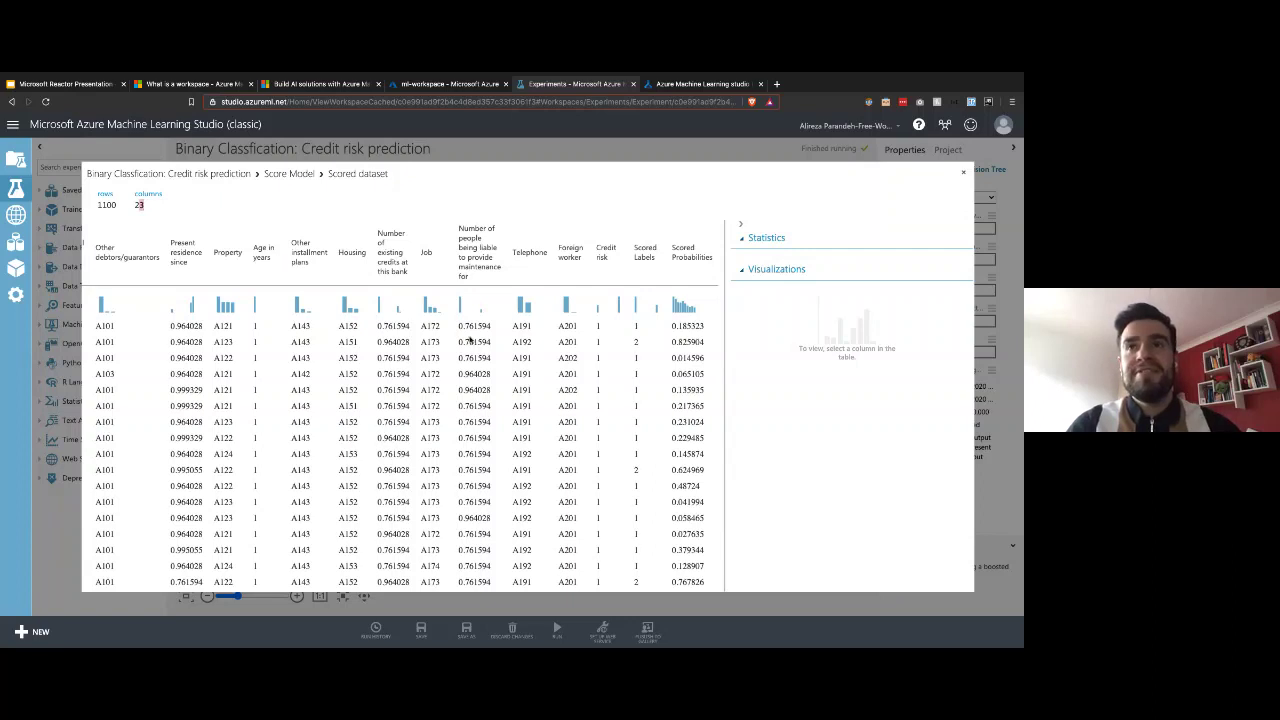
# - View the statistics and histograms of the Scored Labels and Scored Probabilities columns
pyautogui.click(646, 255)
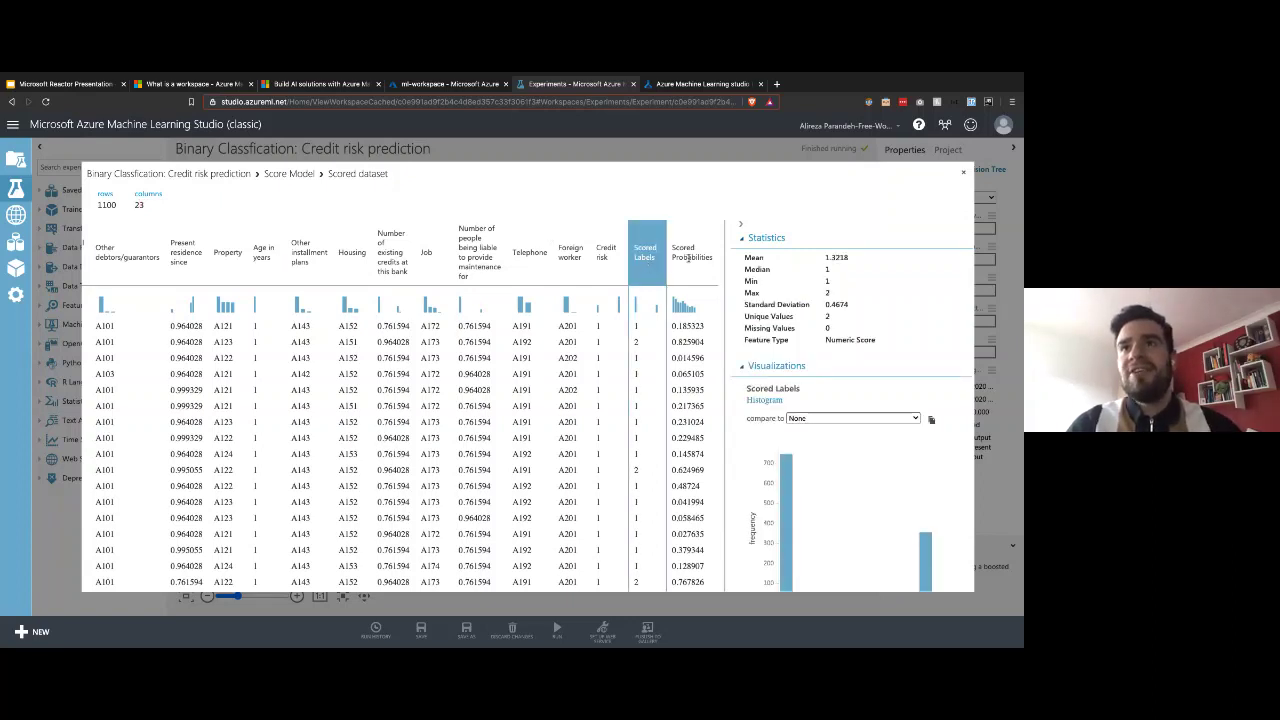
pyautogui.click(688, 257)
pyautogui.click(646, 255)
pyautogui.click(681, 257)
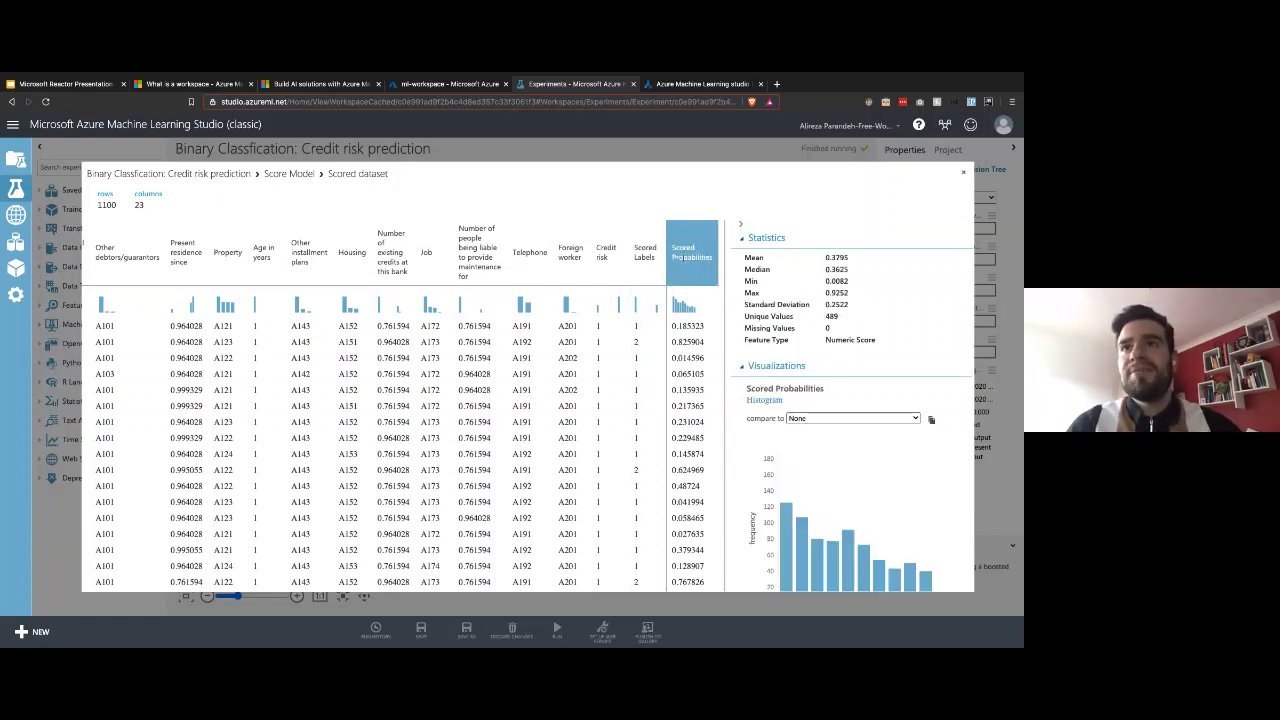
pyautogui.click(637, 282)
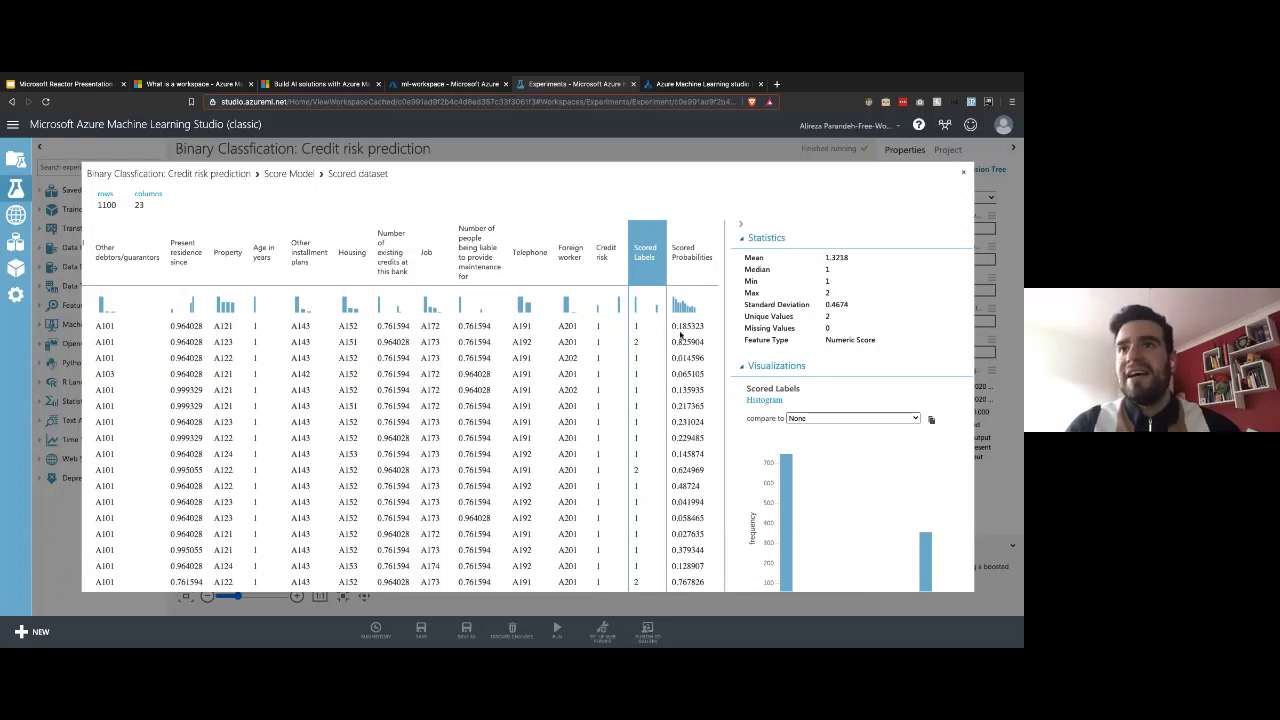
# - Compare the scored labels with the scored probabilities across the rows, and close the scored dataset
pyautogui.scroll(-1, 675, 327)
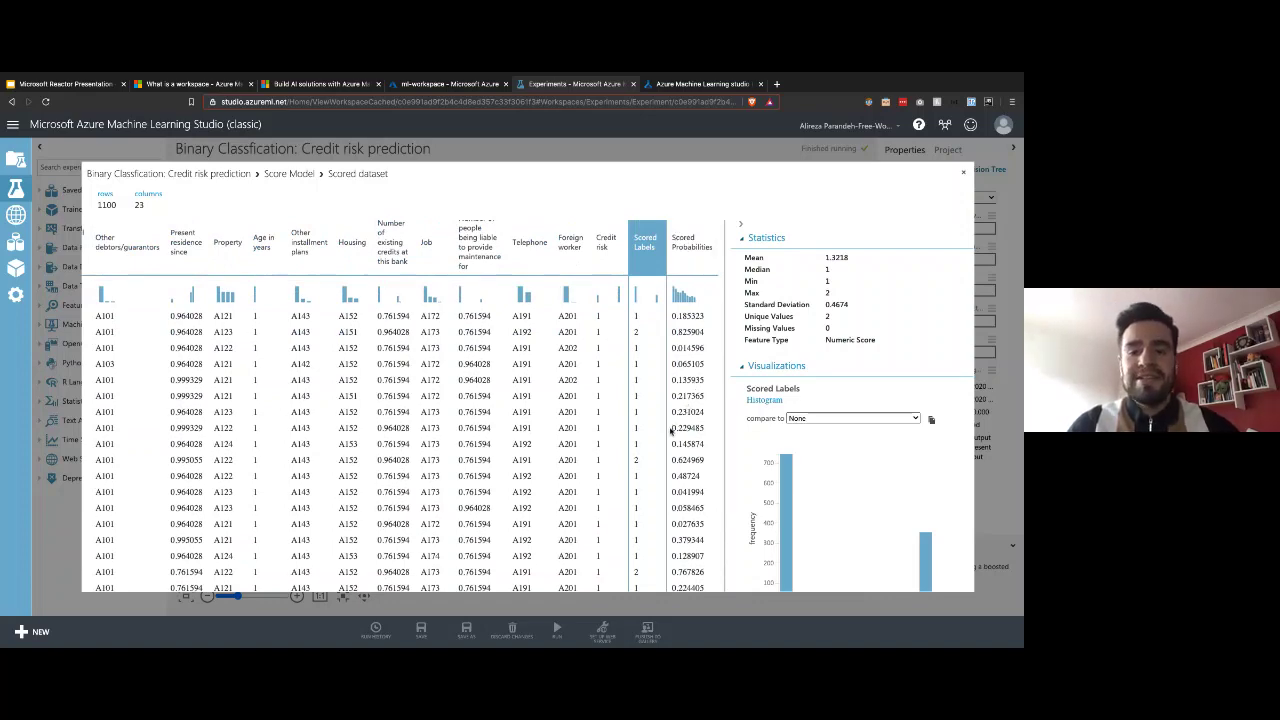
pyautogui.scroll(-2, 692, 434)
pyautogui.scroll(3, 692, 434)
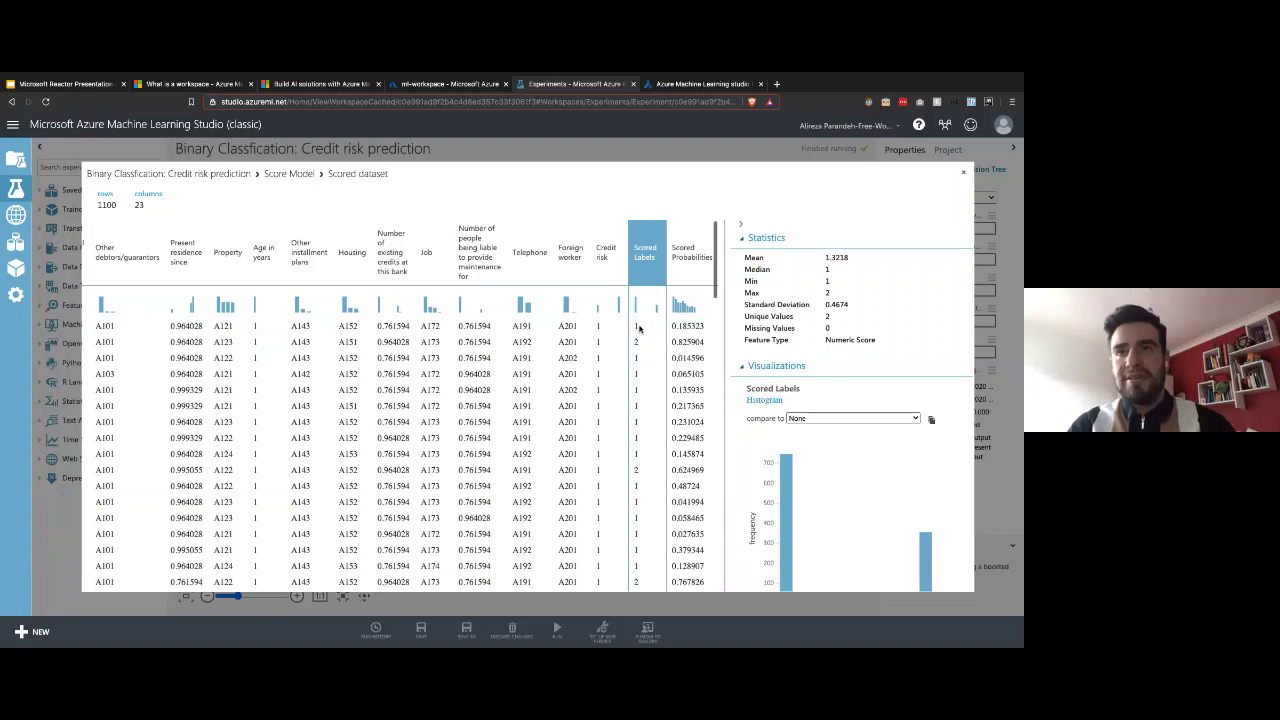
pyautogui.scroll(-3, 635, 362)
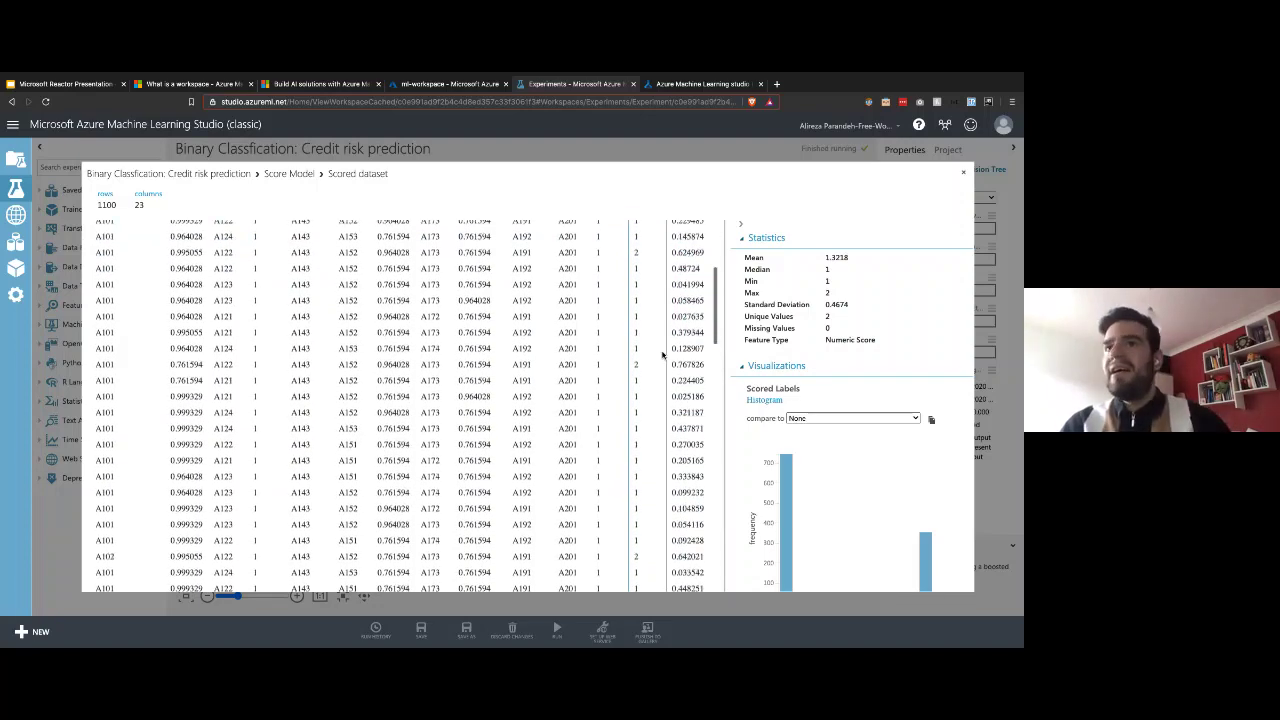
pyautogui.scroll(2, 662, 354)
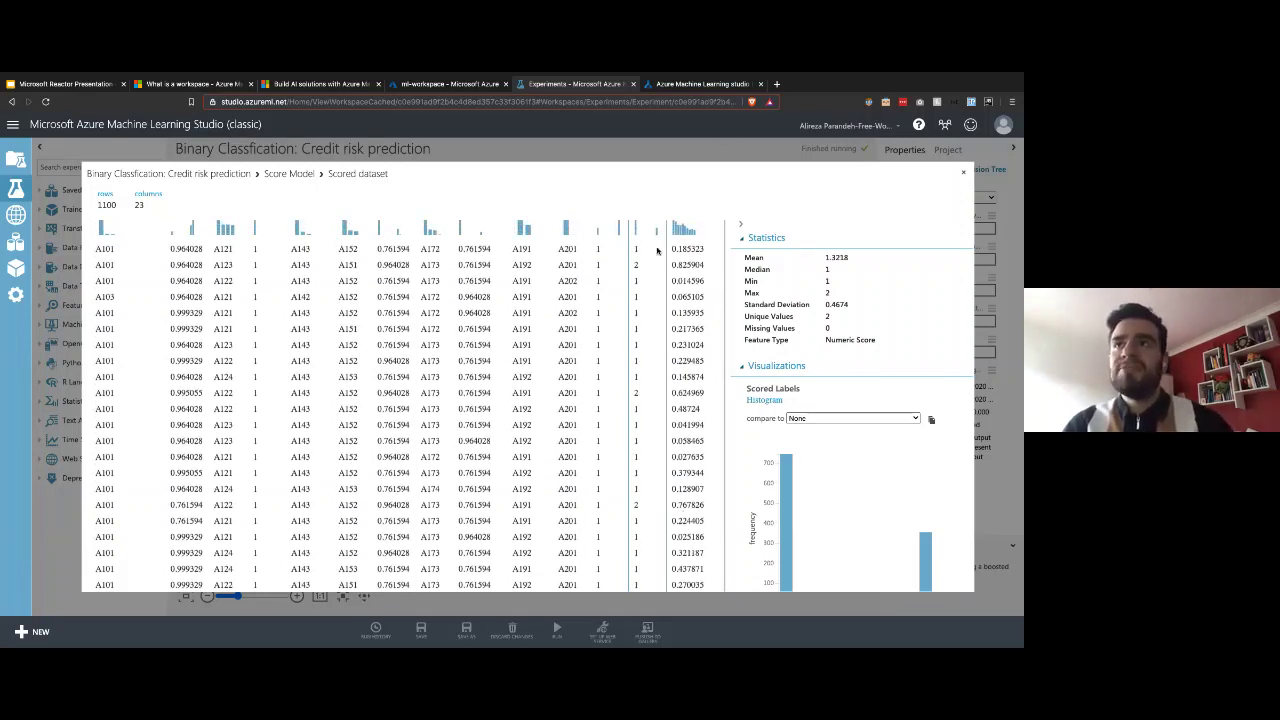
pyautogui.click(963, 171)
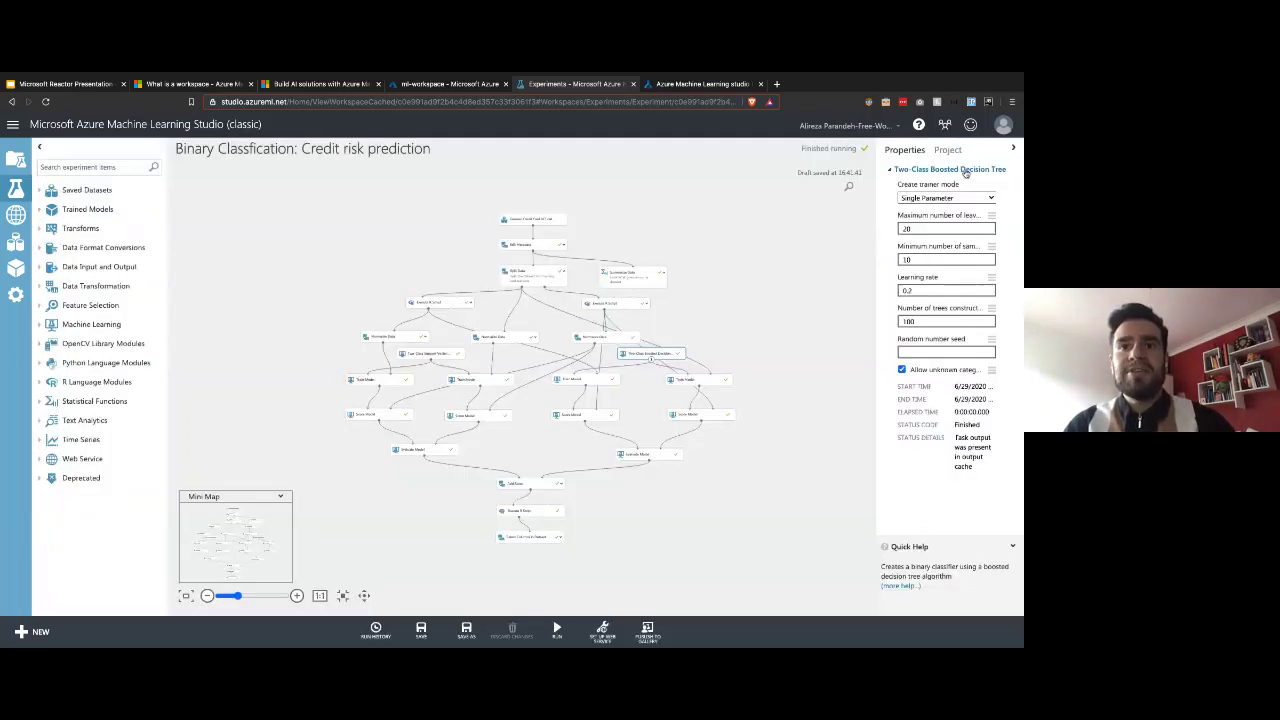
# - Visualize the evaluation results of the left Evaluate Model module and examine the ROC curve, metrics and score bin table
pyautogui.click(424, 457)
pyautogui.click(462, 531)
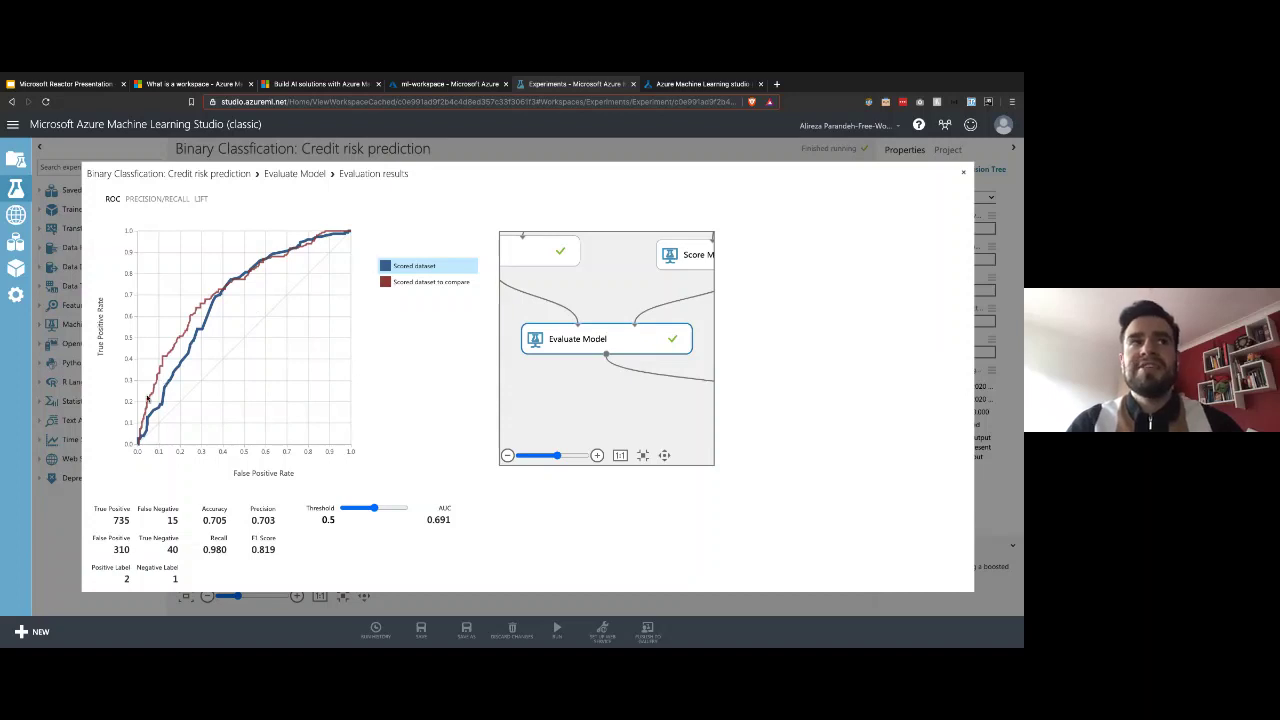
pyautogui.scroll(-3, 385, 315)
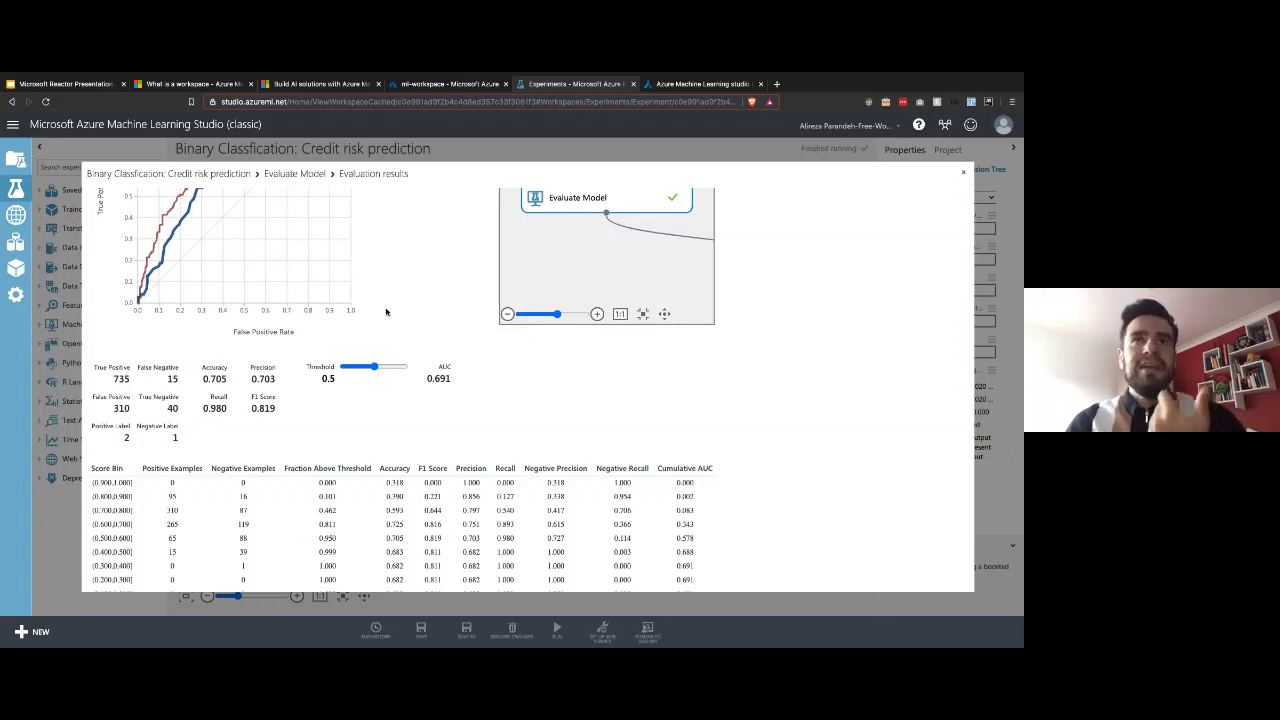
pyautogui.scroll(2, 386, 312)
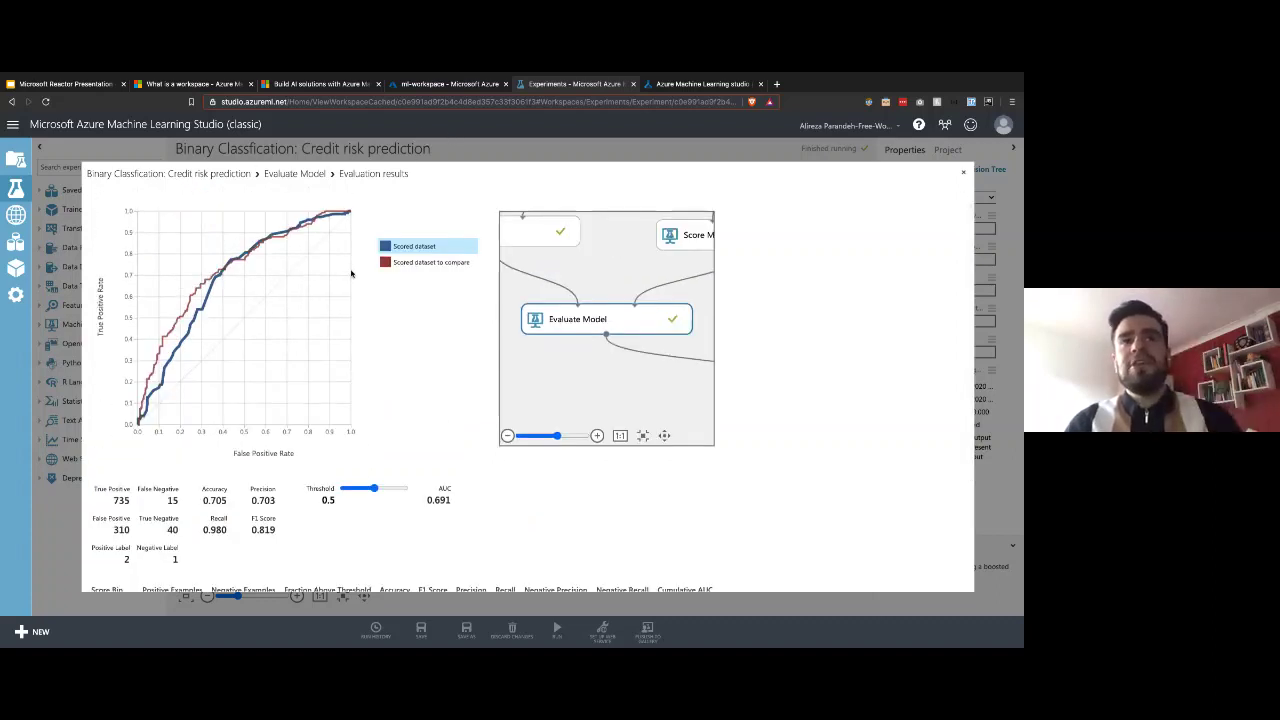
pyautogui.scroll(-3, 351, 273)
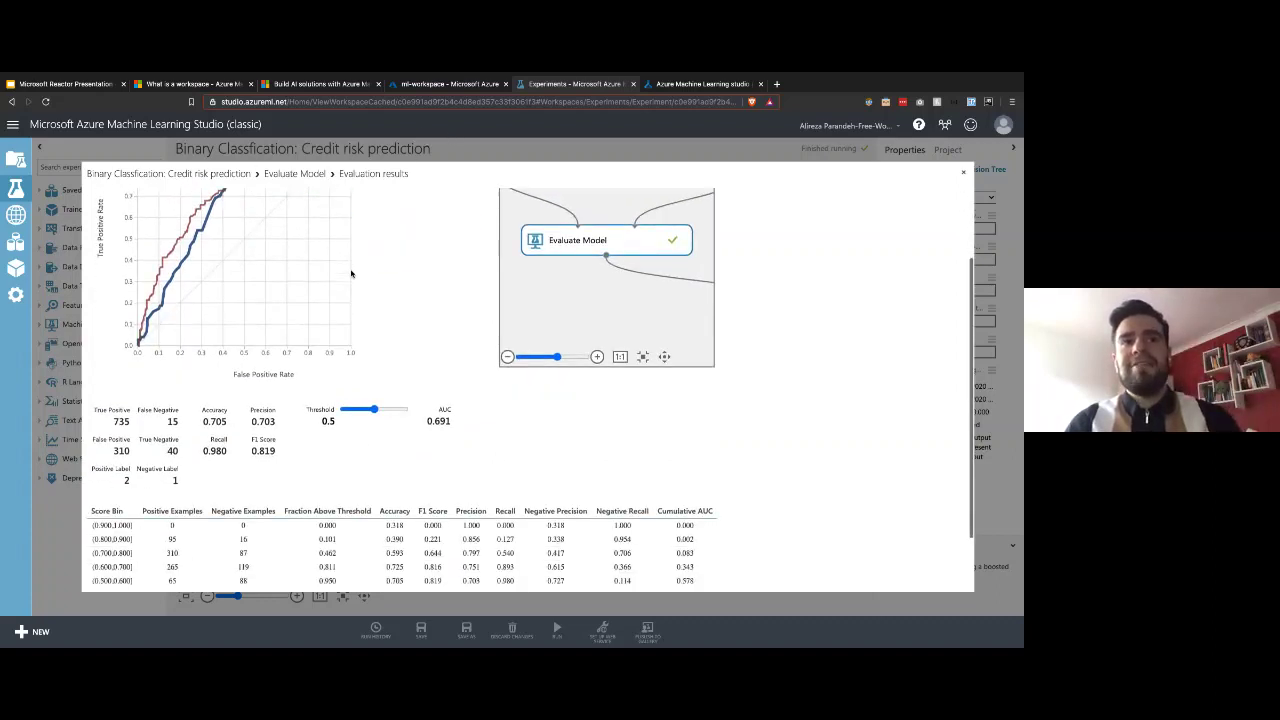
# - Switch to the Google Slides presentation, look through its slide thumbnails, and check the other open Azure pages
pyautogui.click(97, 83)
pyautogui.scroll(-5, 60, 337)
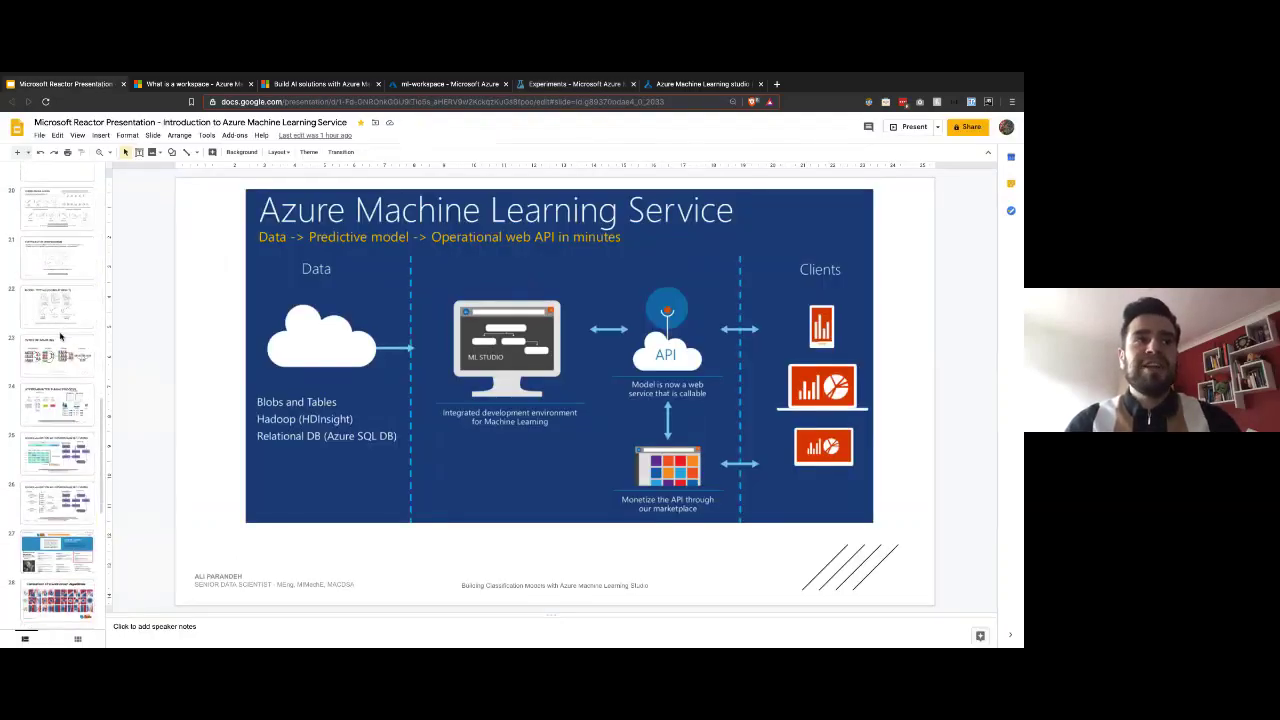
pyautogui.scroll(-5, 60, 337)
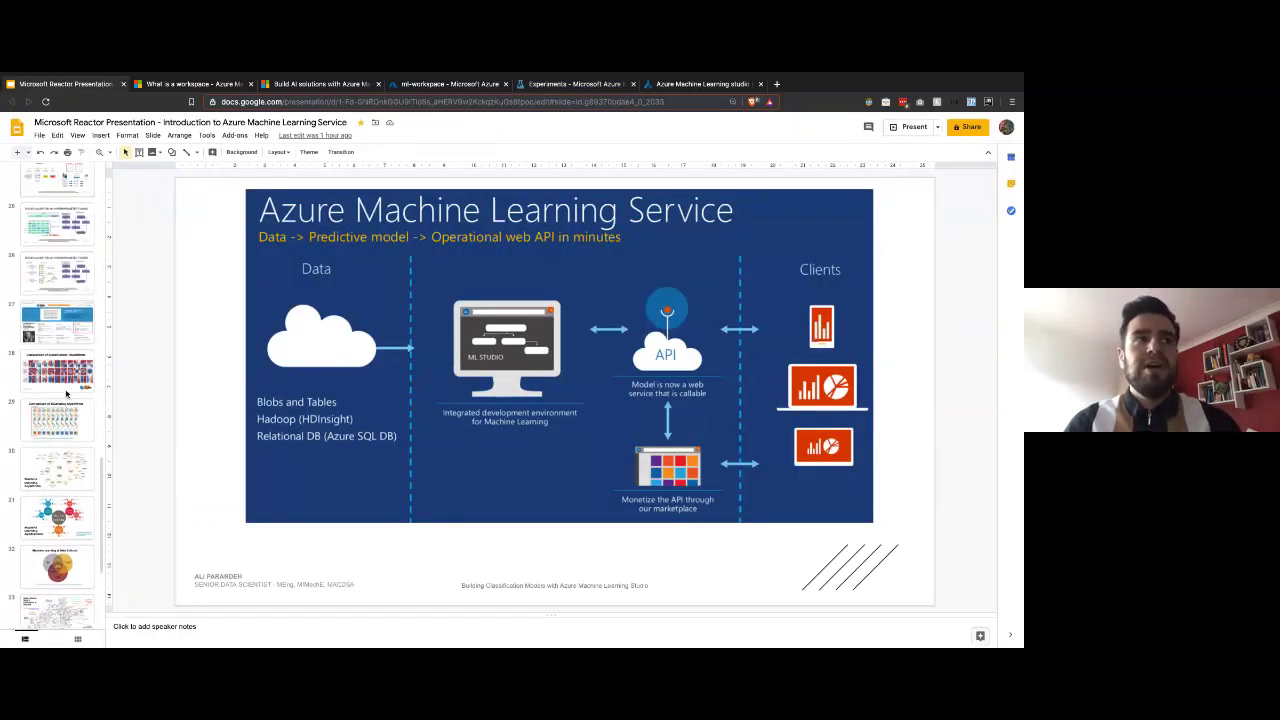
pyautogui.scroll(2, 67, 393)
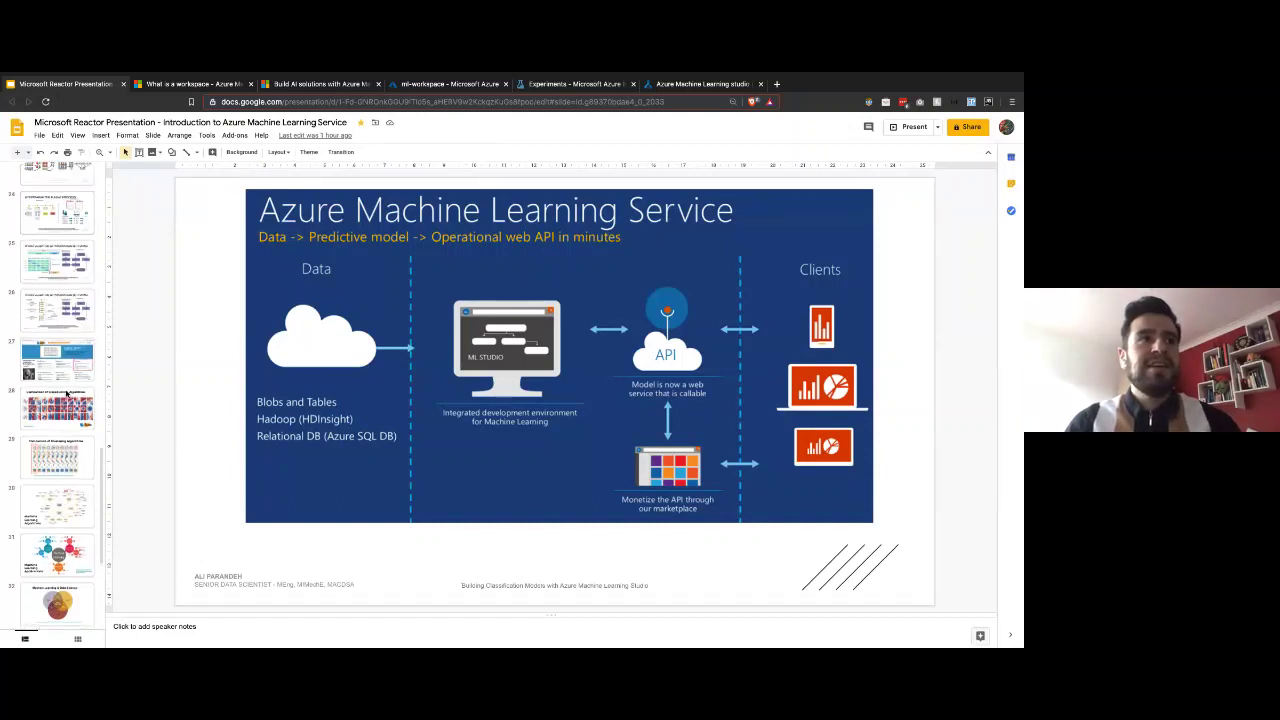
pyautogui.scroll(-3, 67, 393)
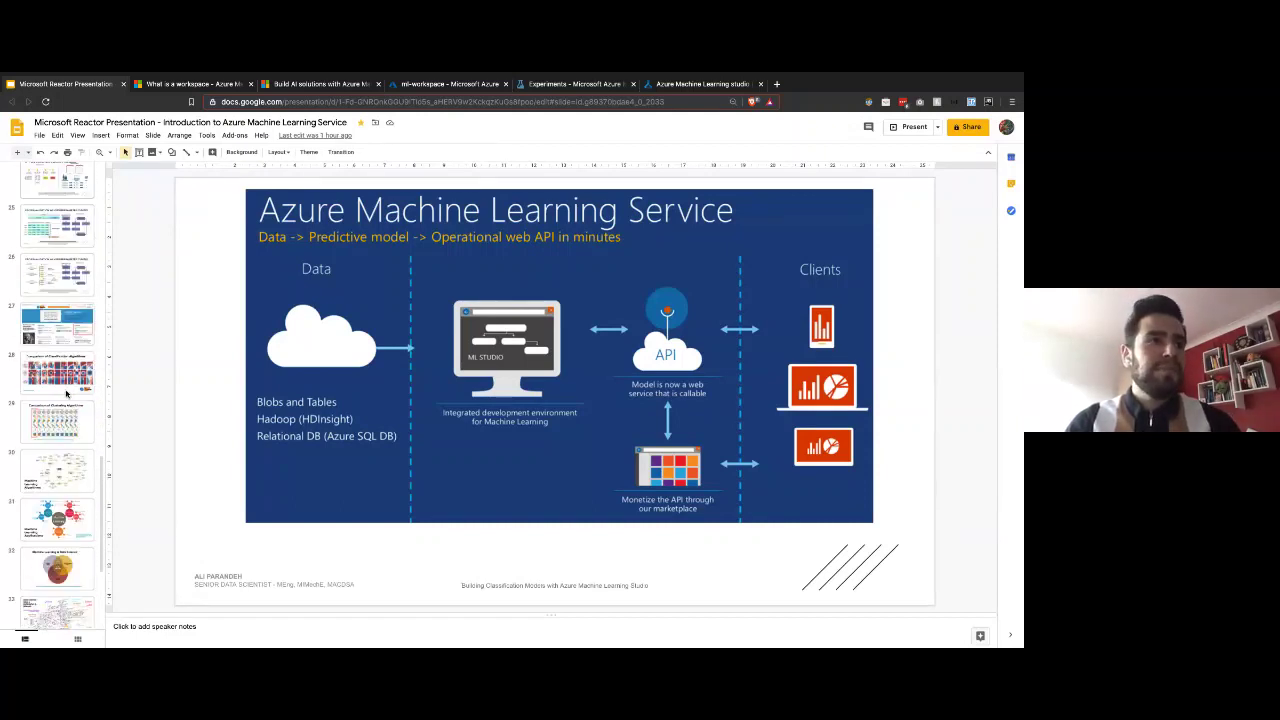
pyautogui.scroll(-4, 67, 393)
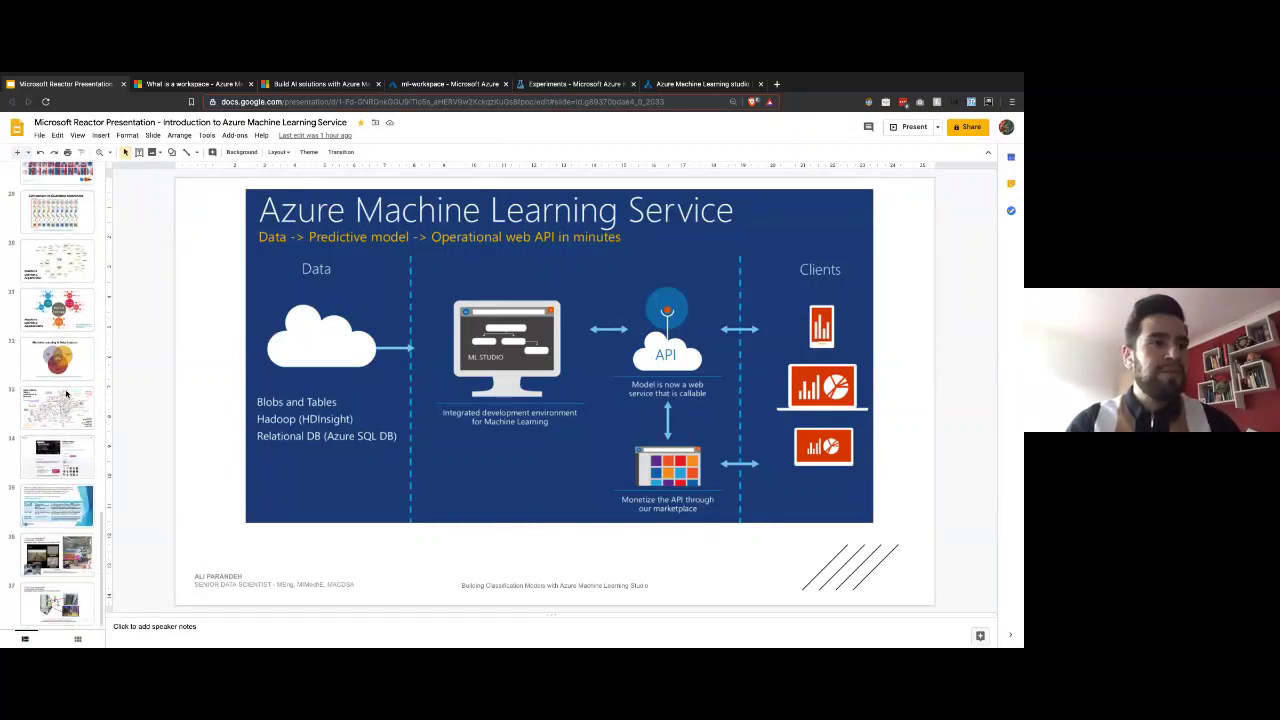
pyautogui.scroll(10, 67, 393)
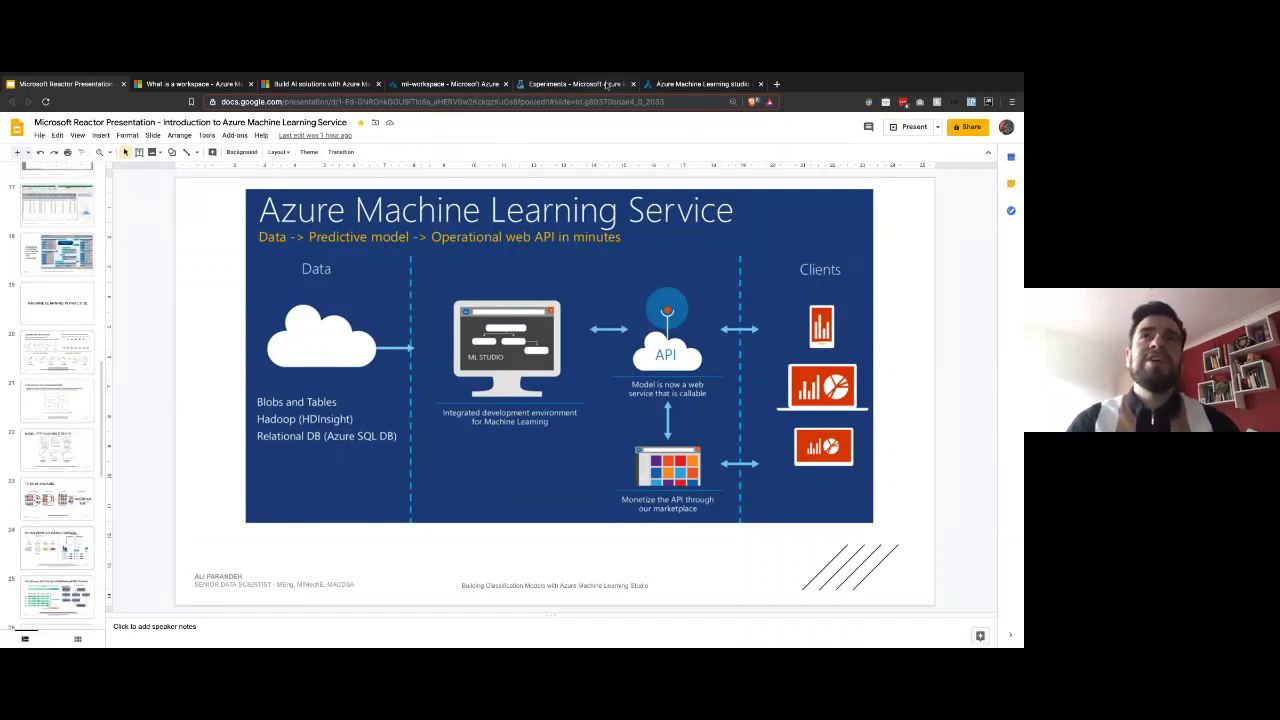
pyautogui.click(430, 88)
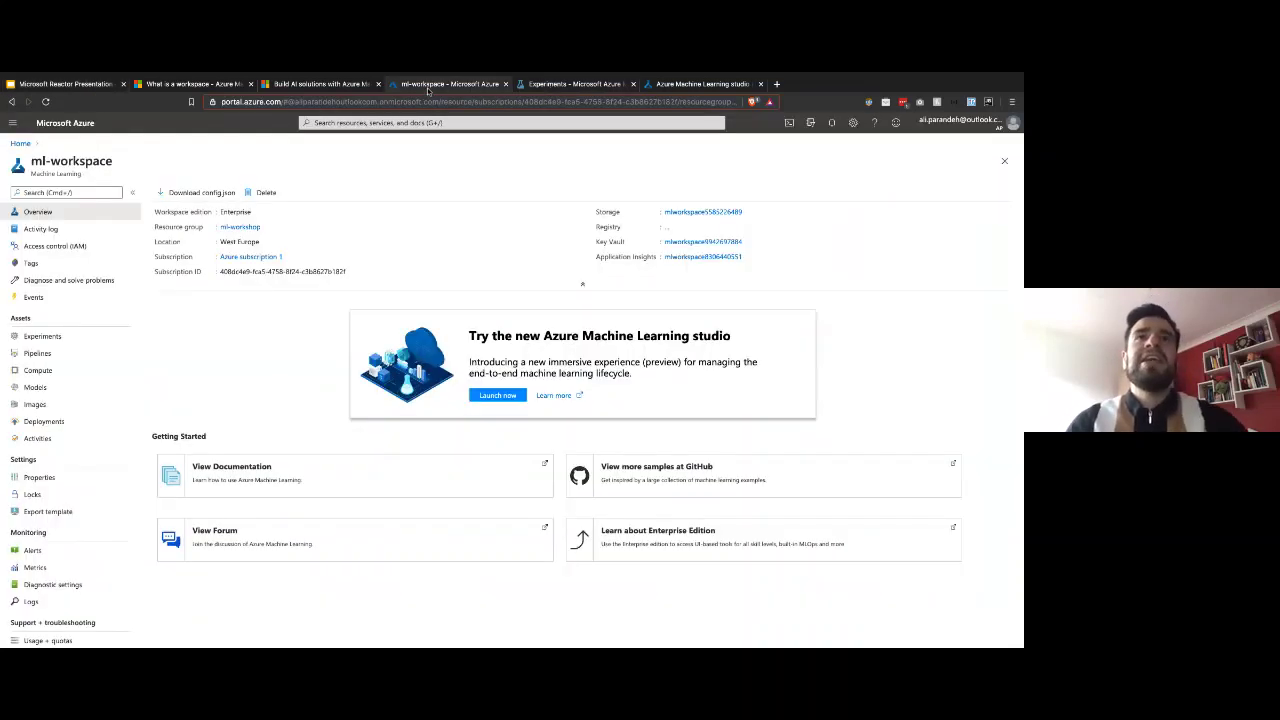
pyautogui.click(331, 83)
# - Return to the classic experiment's evaluation results, review the ROC curve and metrics again, and close them
pyautogui.click(609, 85)
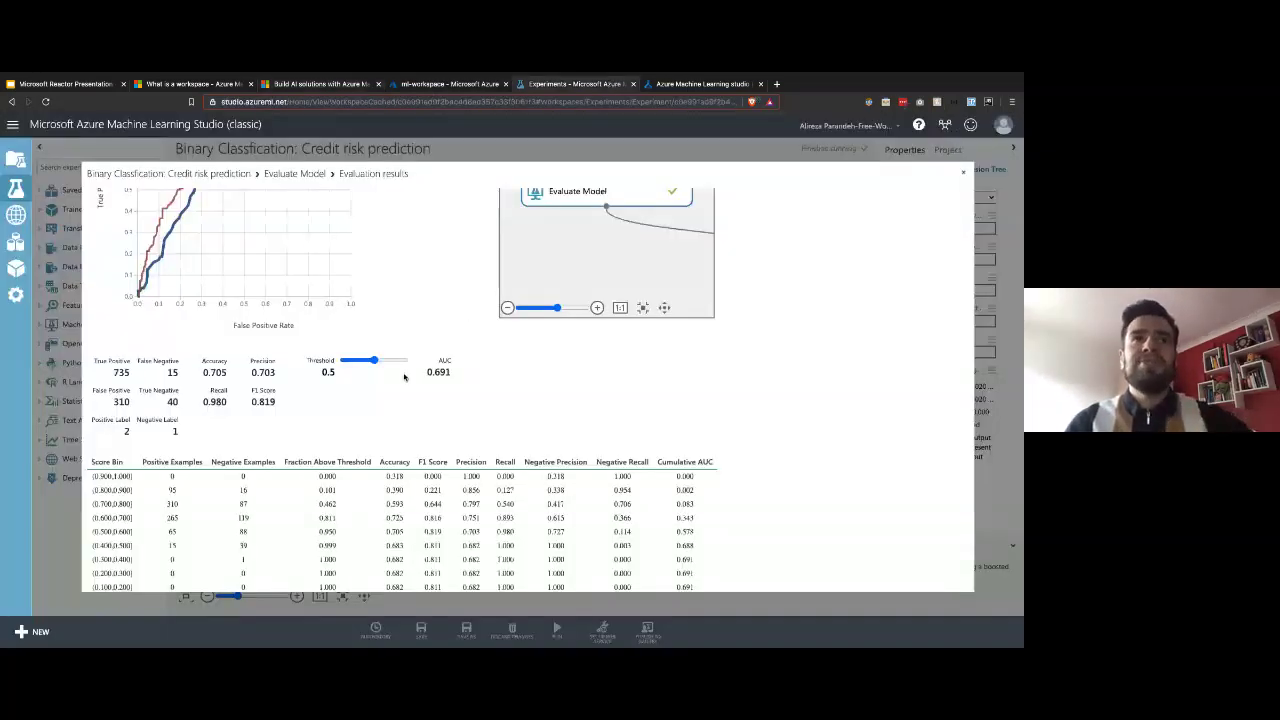
pyautogui.scroll(3, 405, 376)
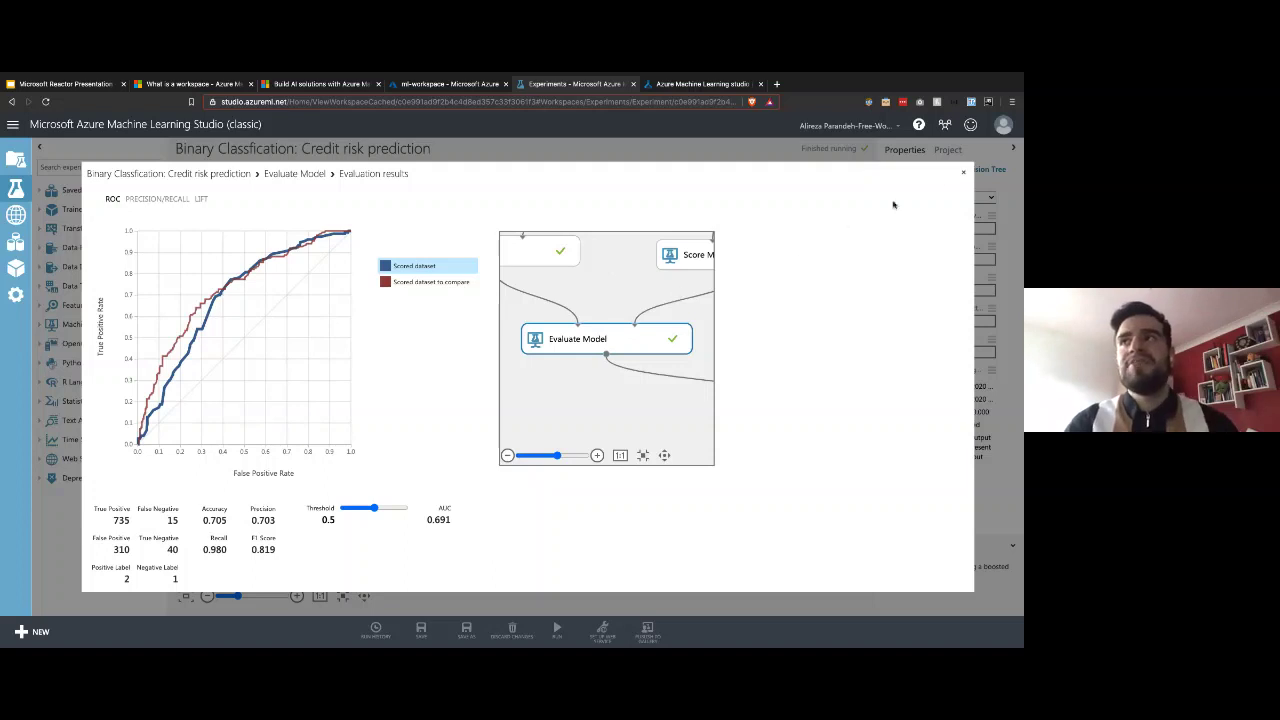
pyautogui.click(962, 177)
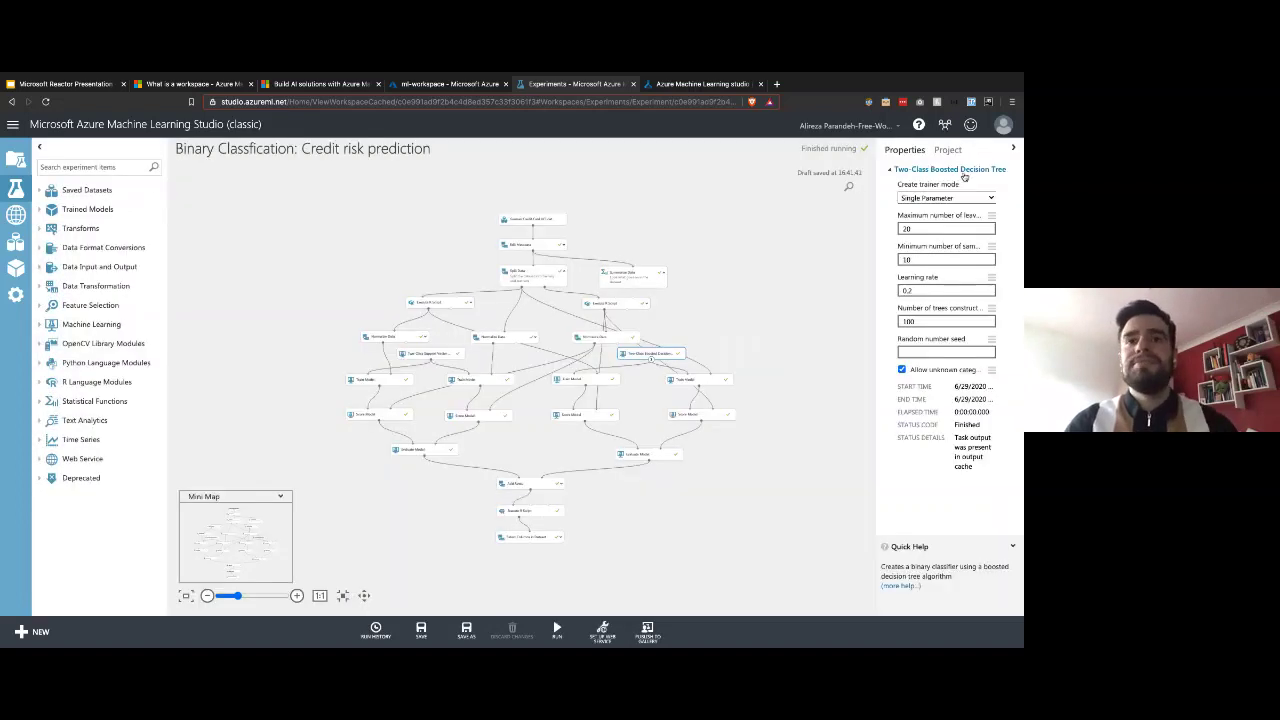
# - Visualize the results dataset of the final Select Columns in Dataset module, compare algorithm accuracies and the Training column, and close it
pyautogui.rightClick(530, 545)
pyautogui.click(550, 591)
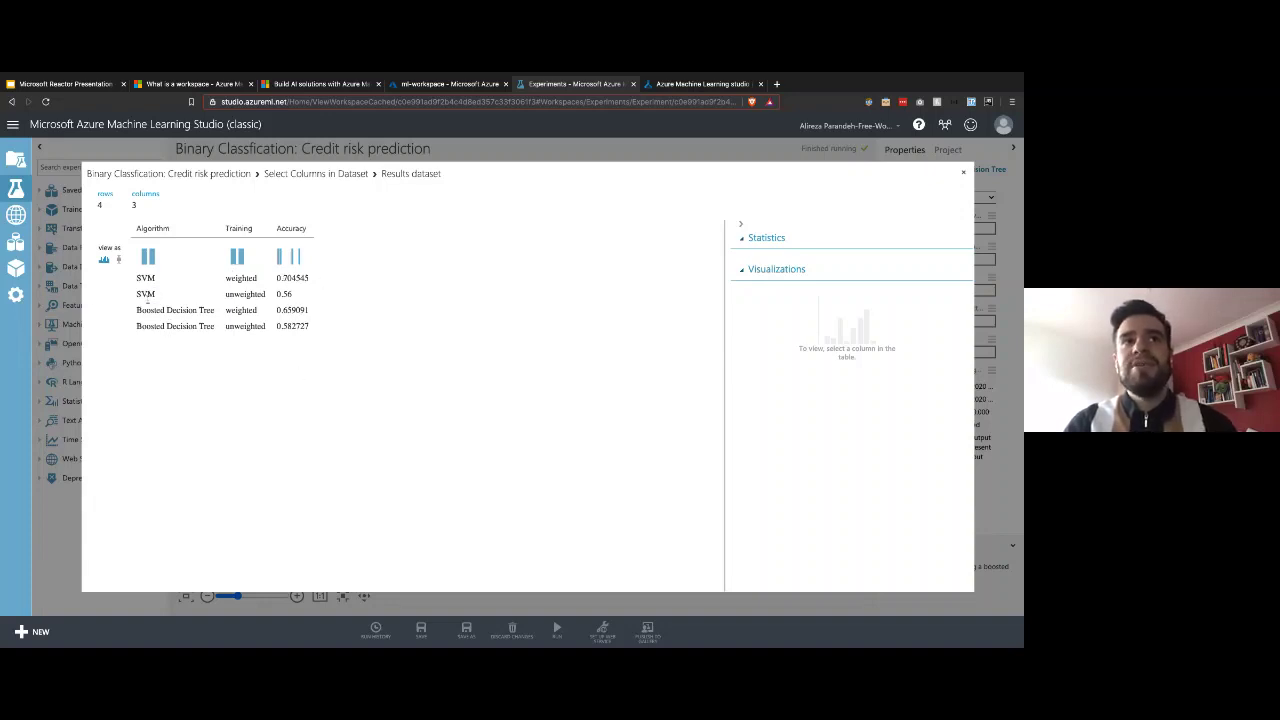
pyautogui.click(238, 294)
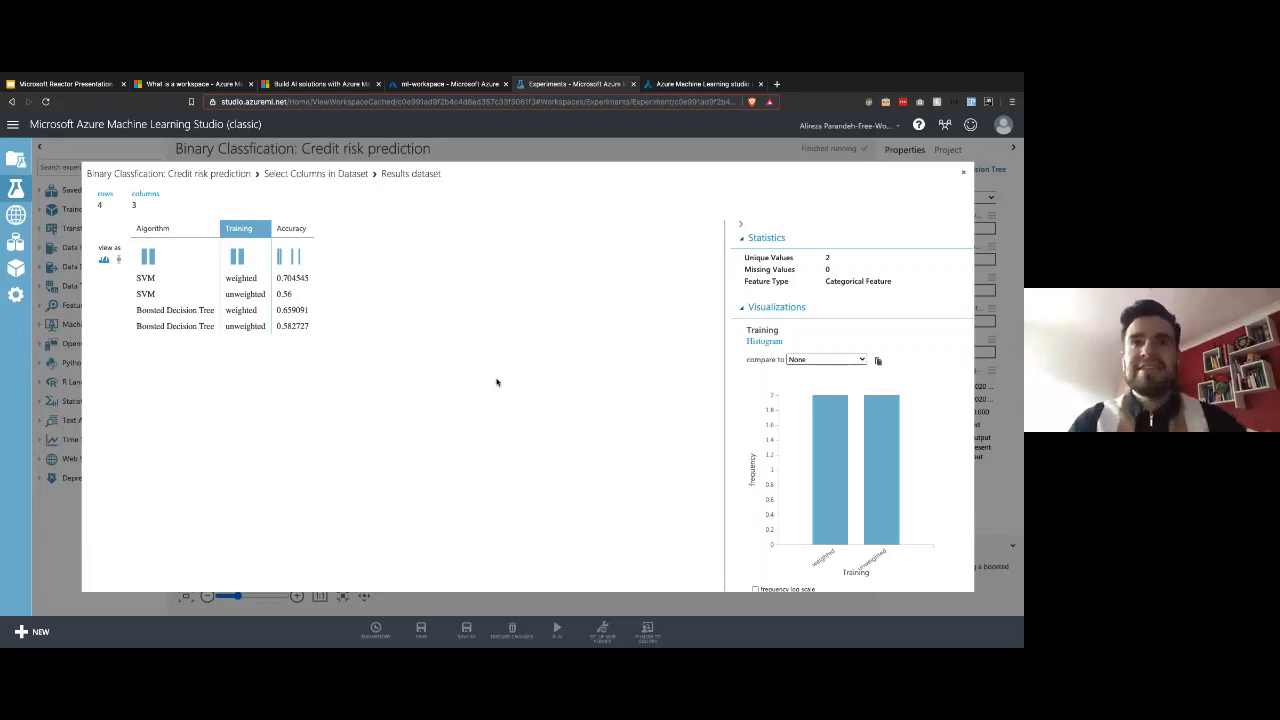
pyautogui.click(964, 173)
# - Switch to the Azure Machine Learning designer, check the pipeline's progress, and view the code of the left Execute Python Script module
pyautogui.click(680, 87)
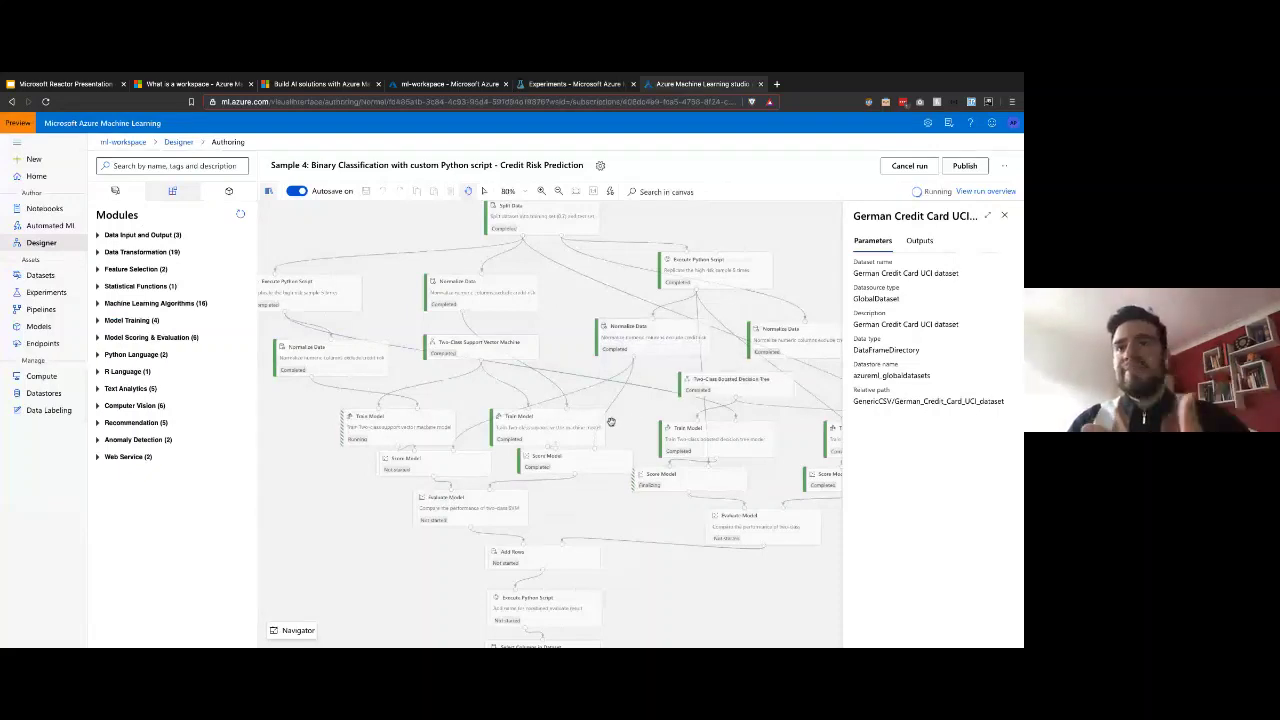
pyautogui.scroll(-3, 611, 422)
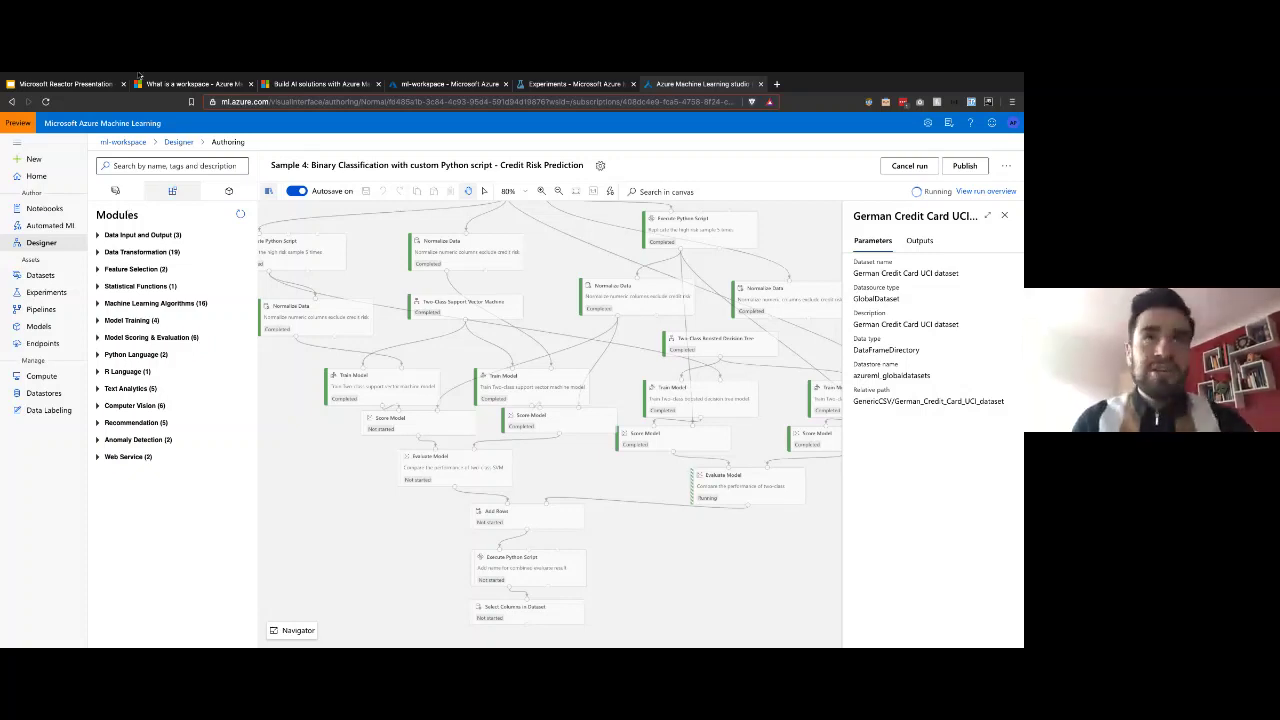
pyautogui.click(331, 266)
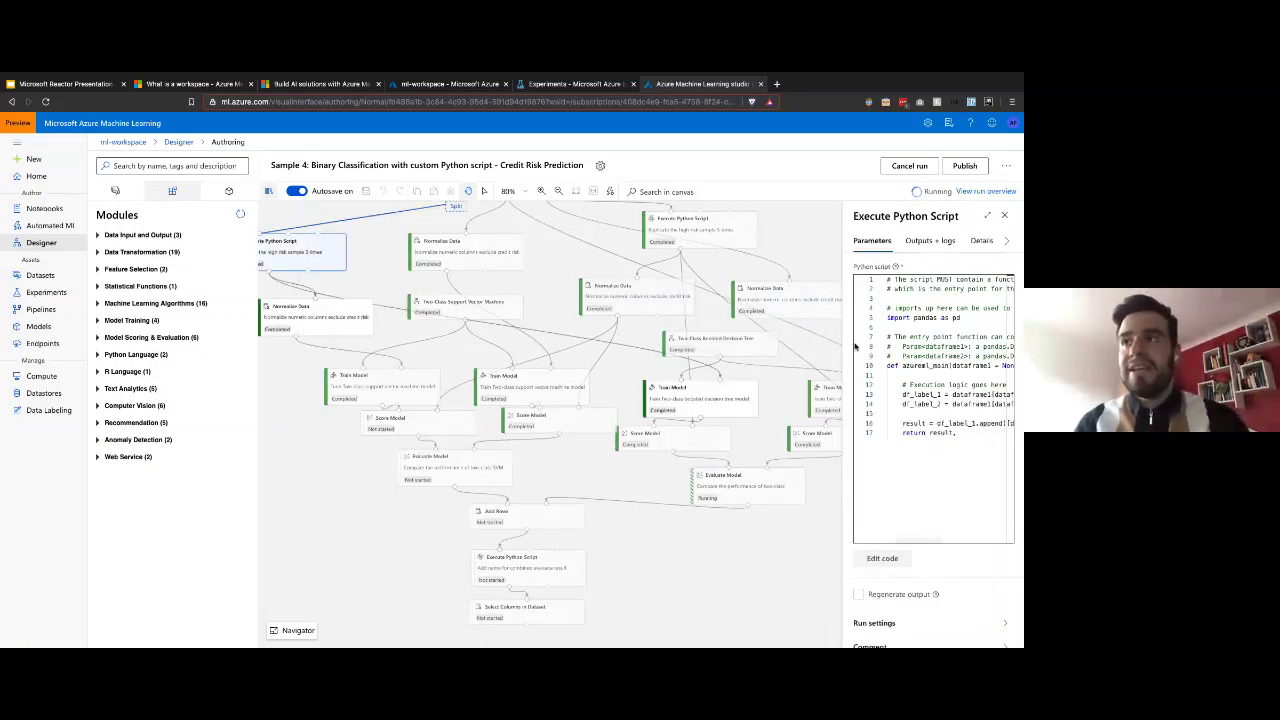
pyautogui.moveTo(914, 346); pyautogui.dragTo(995, 441)
pyautogui.click(995, 441)
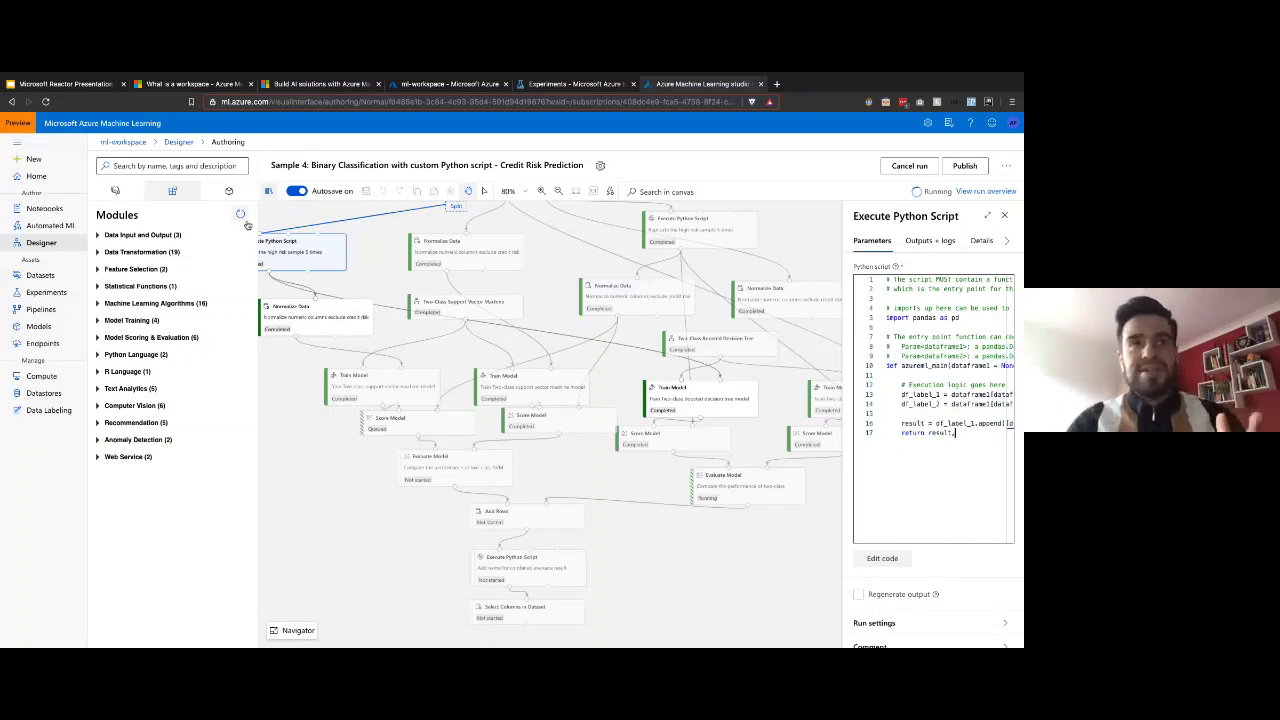
# - Expand the Data Input and Output and Statistical Functions categories to view the modules they offer
pyautogui.click(125, 235)
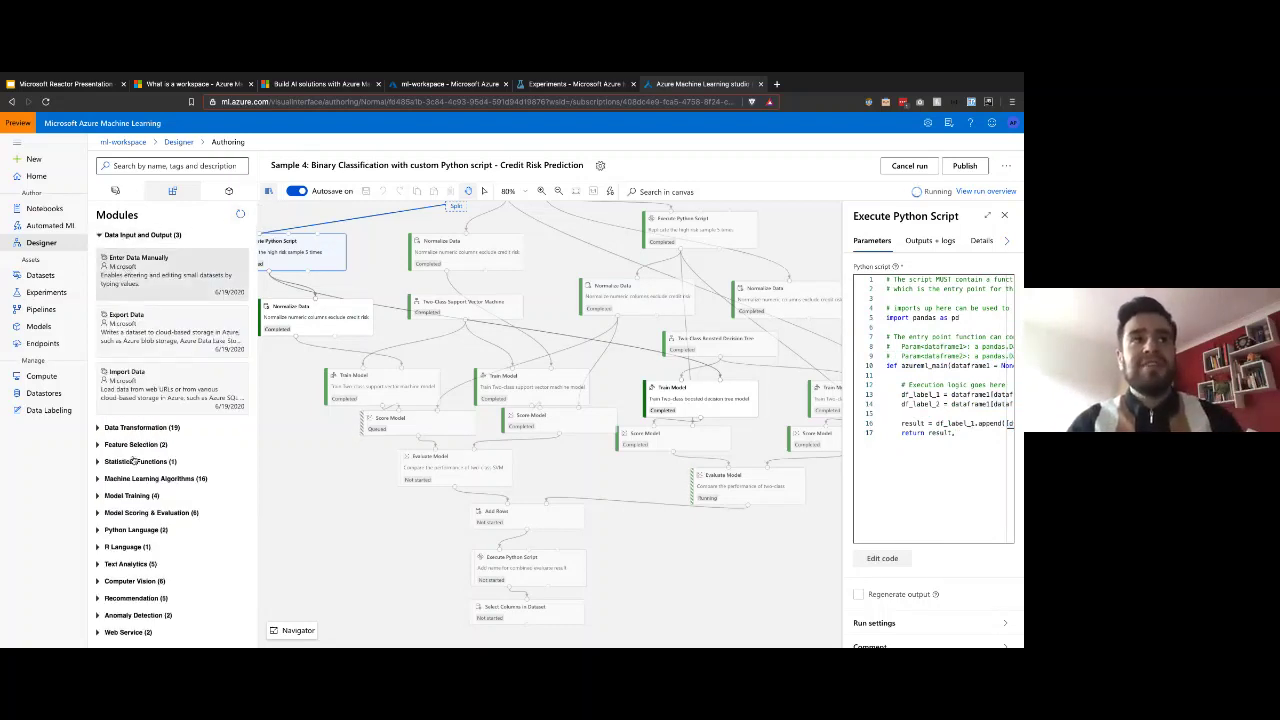
pyautogui.click(140, 461)
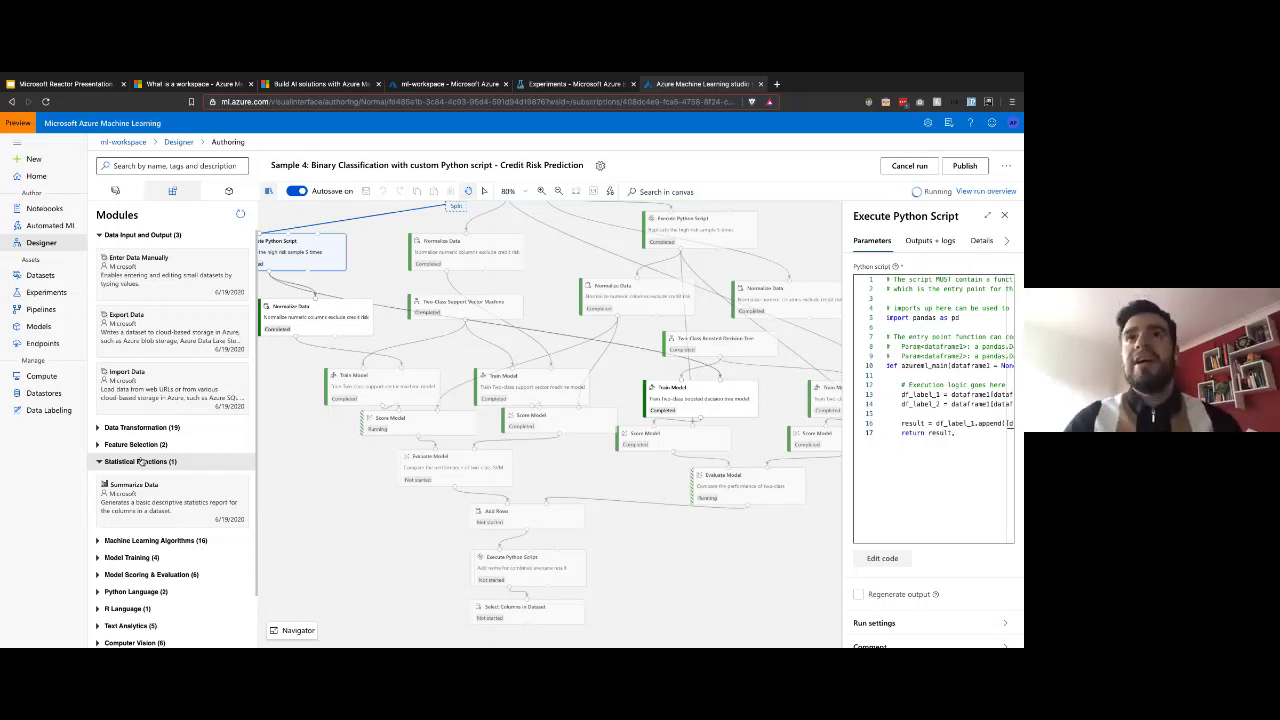
# - Look through the Build AI solutions with Azure Machine Learning service learning path and its modules, and return to the designer
pyautogui.click(320, 84)
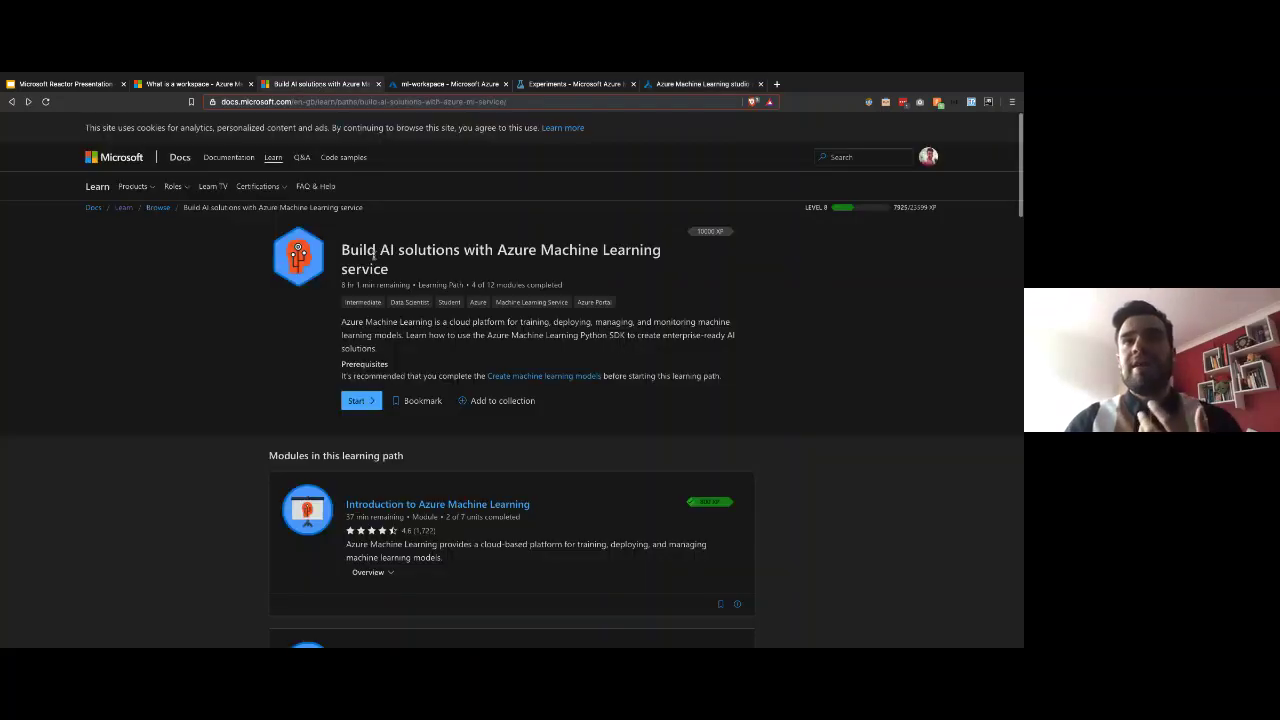
pyautogui.scroll(-1, 368, 255)
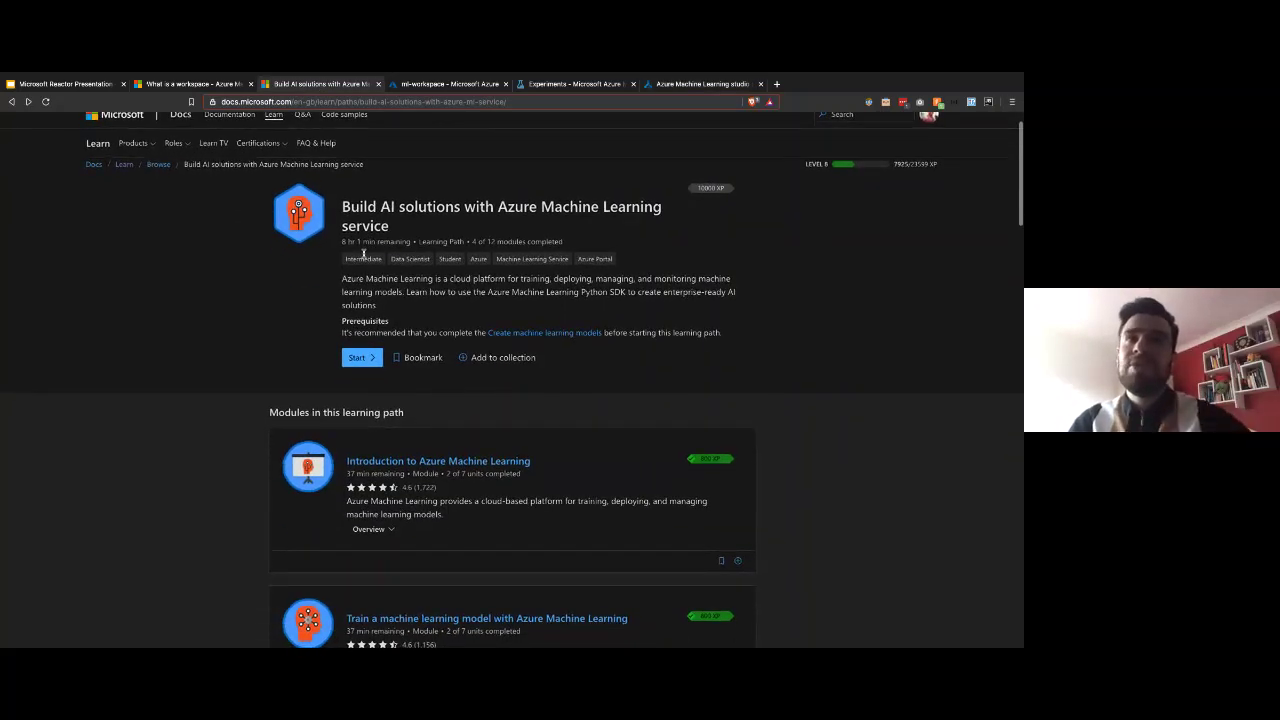
pyautogui.moveTo(343, 242); pyautogui.dragTo(360, 242)
pyautogui.scroll(-3, 356, 315)
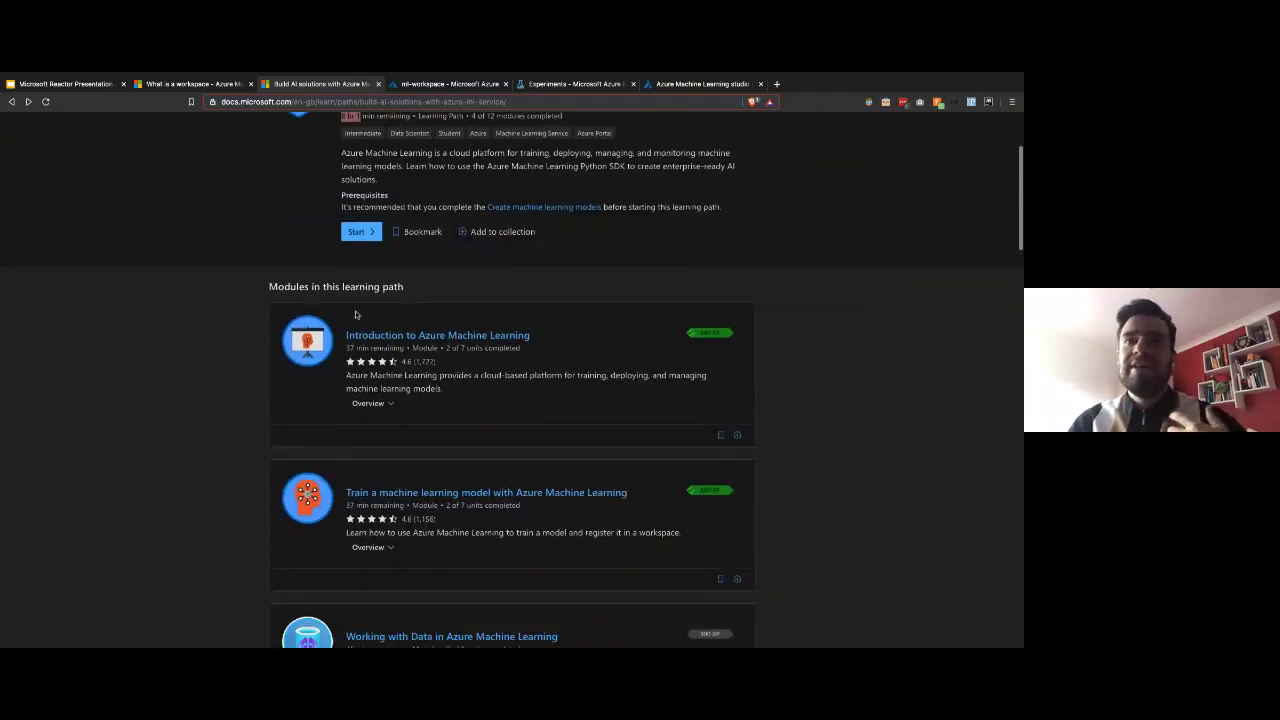
pyautogui.scroll(3, 300, 169)
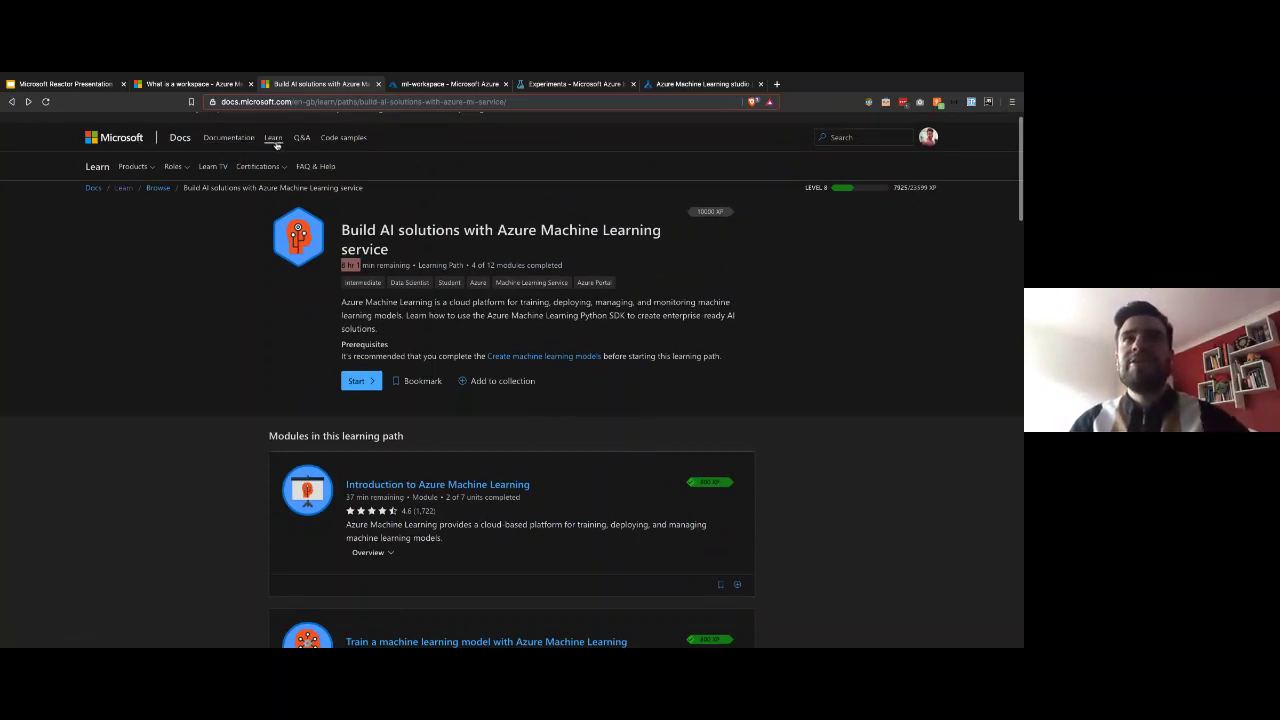
pyautogui.moveTo(342, 228); pyautogui.dragTo(462, 256)
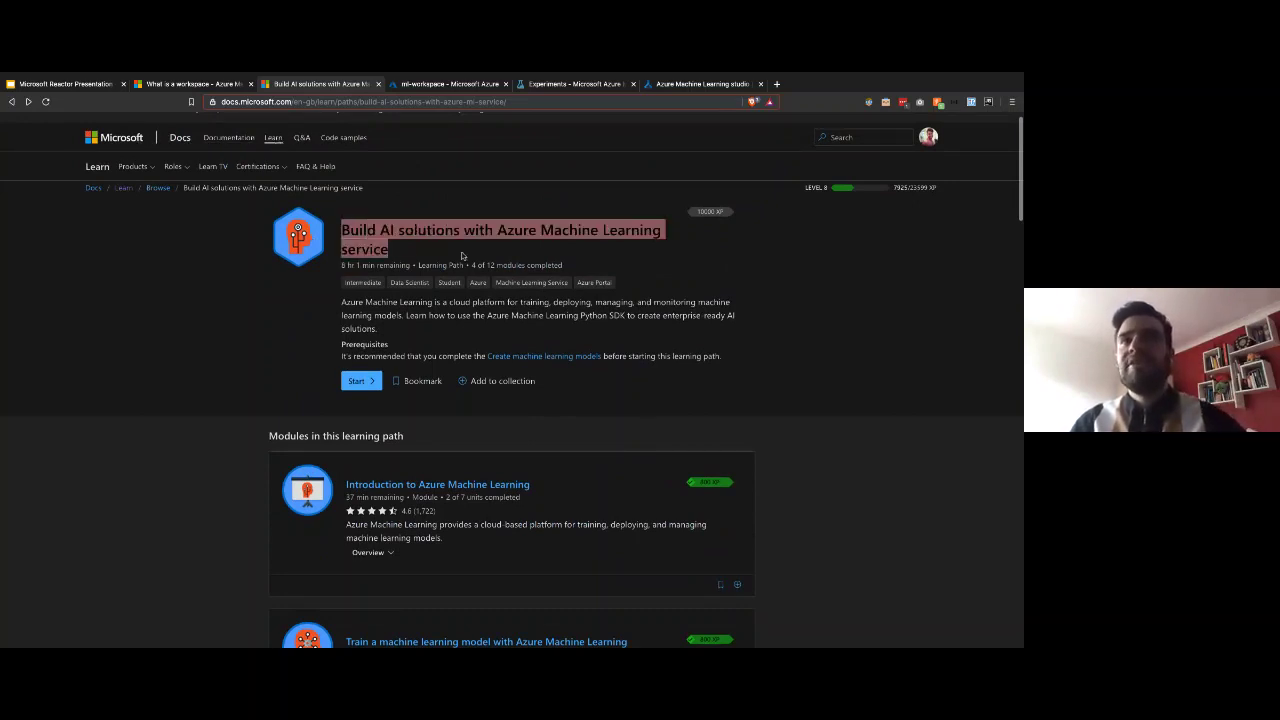
pyautogui.scroll(-4, 470, 258)
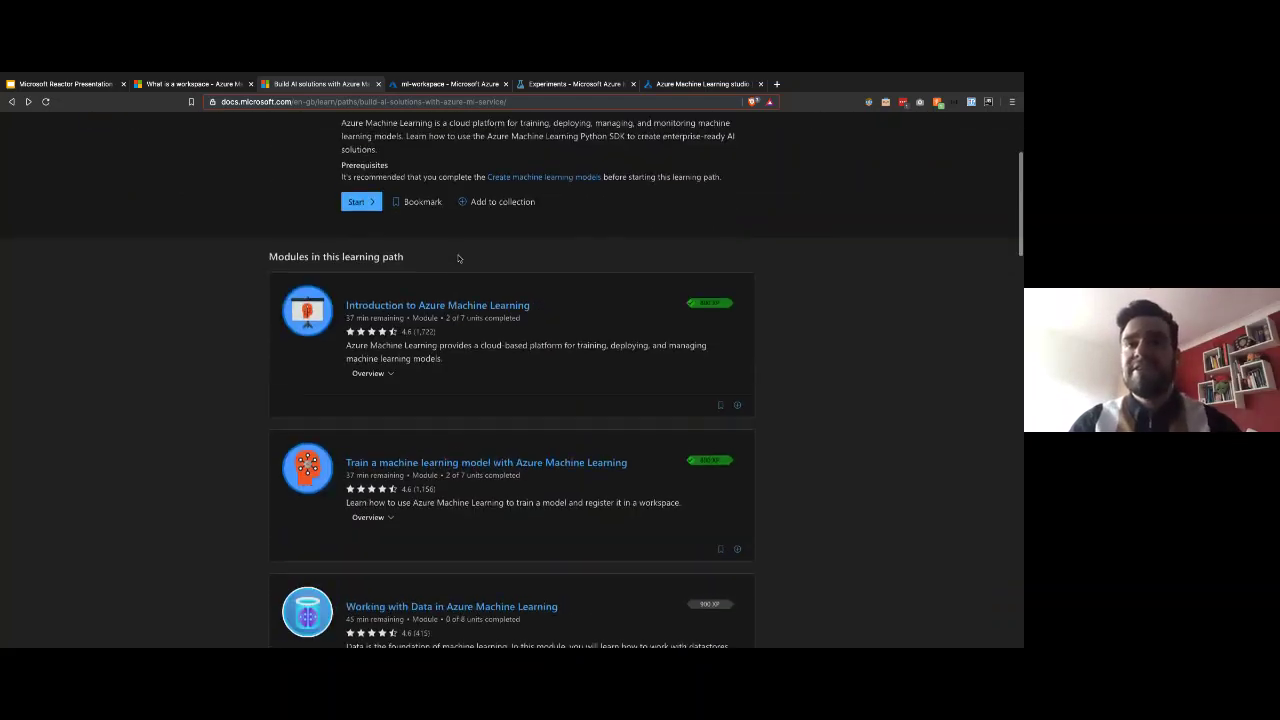
pyautogui.scroll(-6, 458, 258)
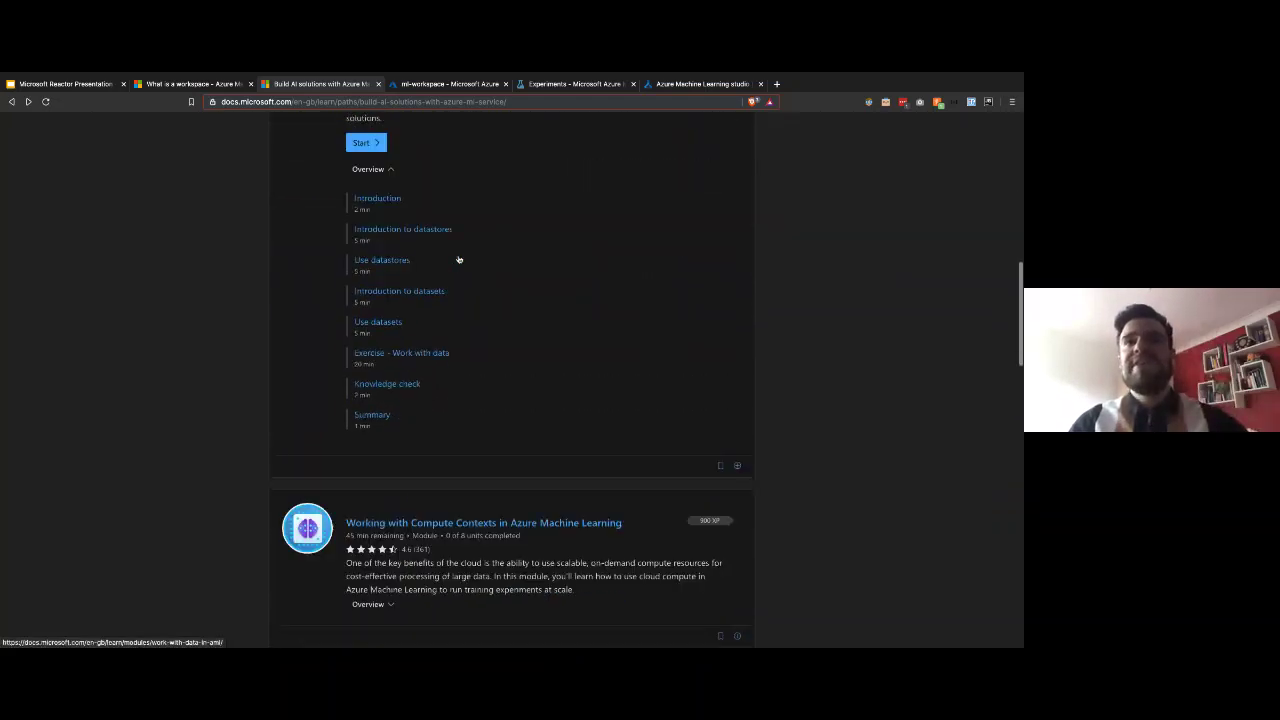
pyautogui.scroll(-3, 459, 260)
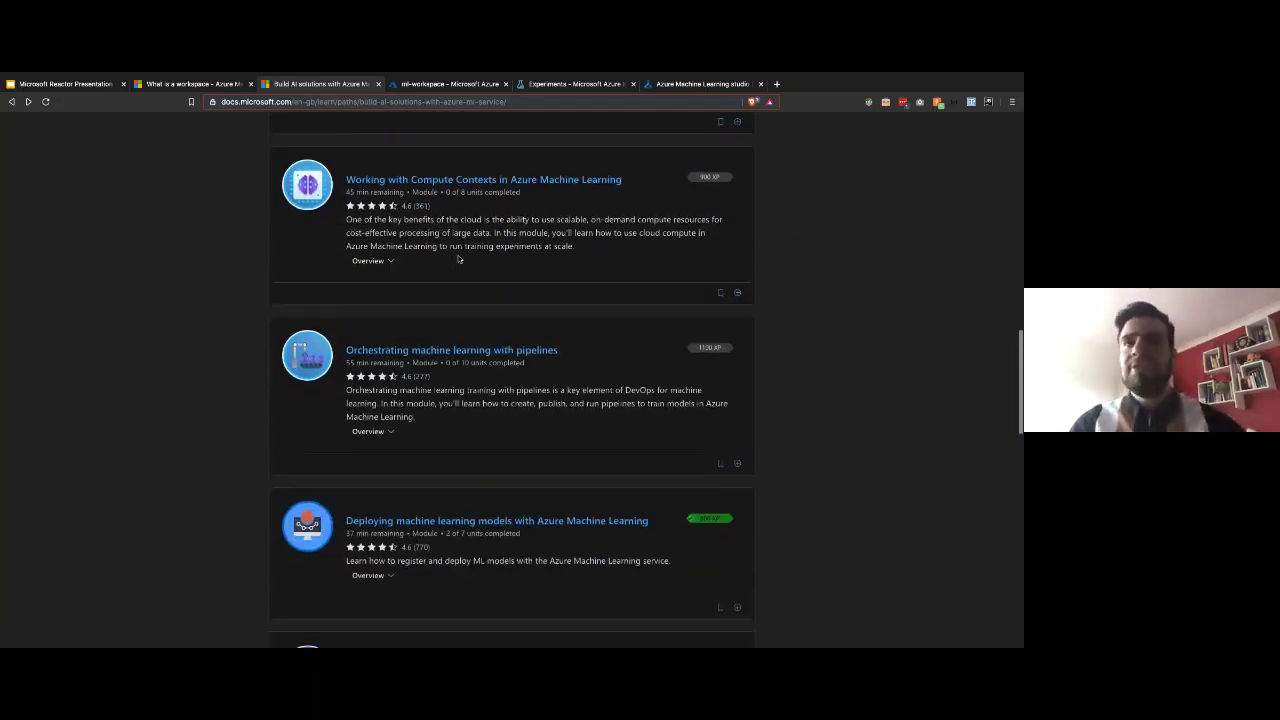
pyautogui.scroll(-2, 459, 258)
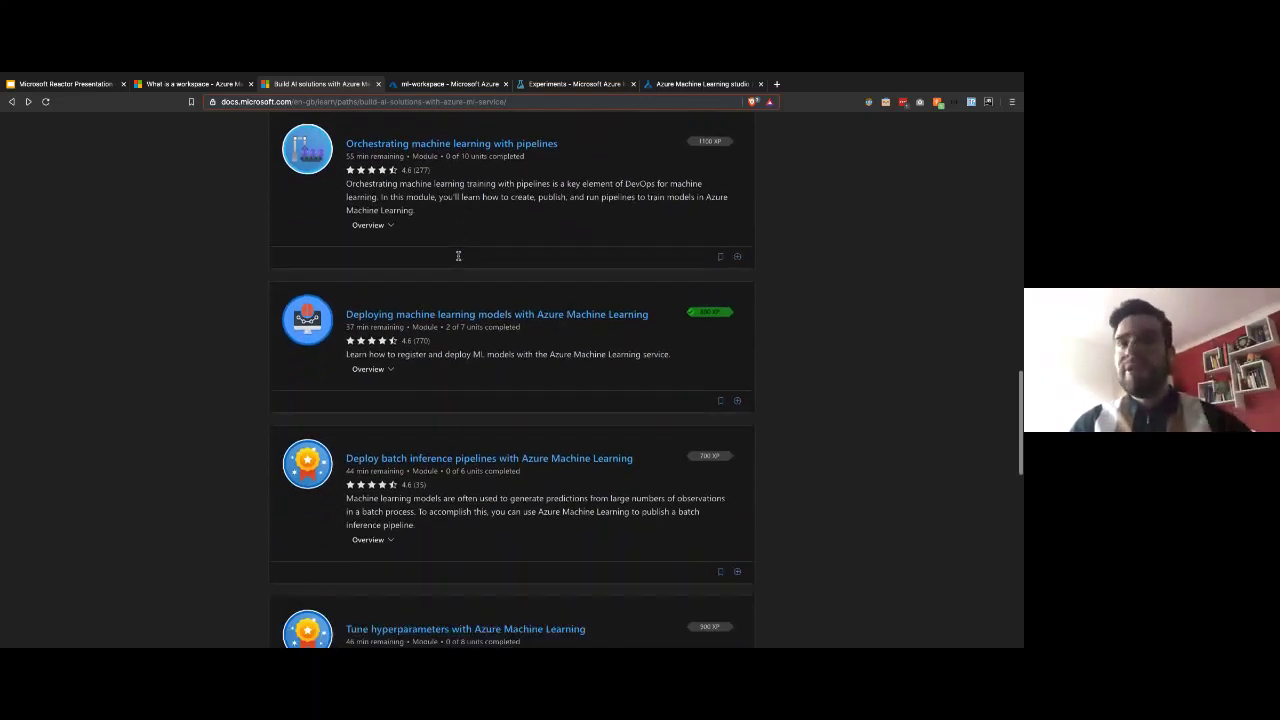
pyautogui.scroll(-2, 459, 258)
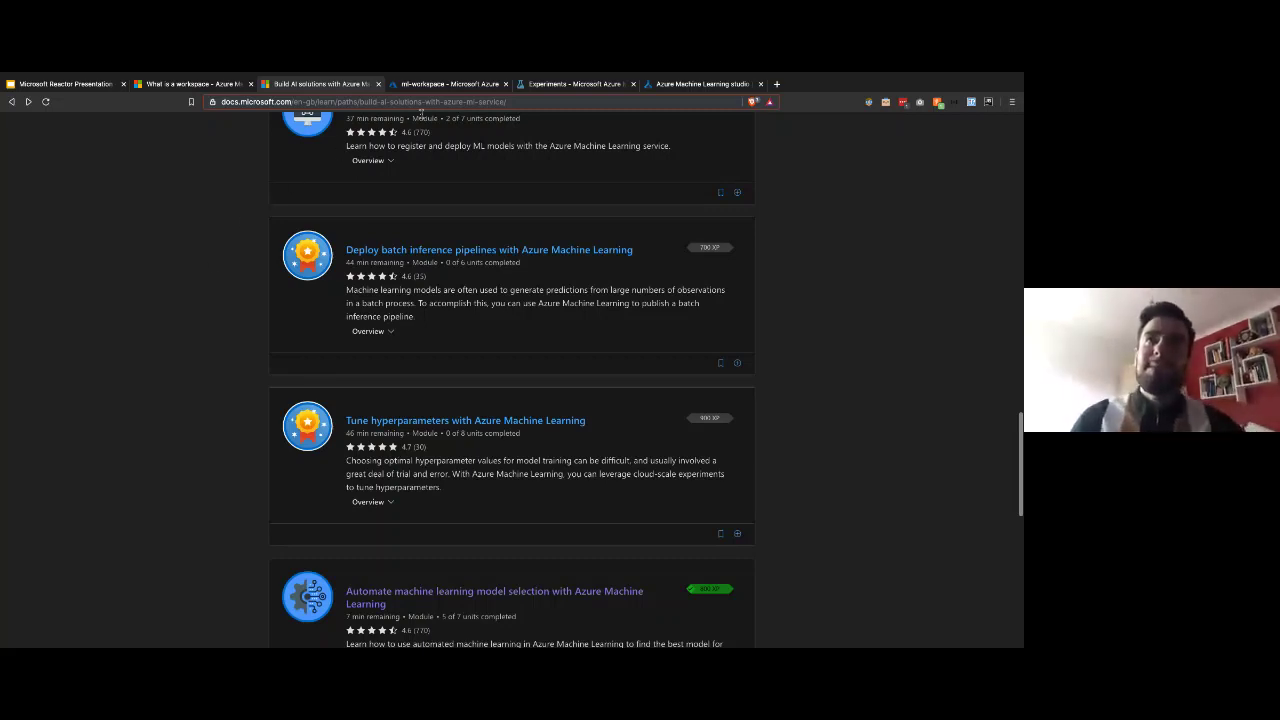
pyautogui.click(680, 86)
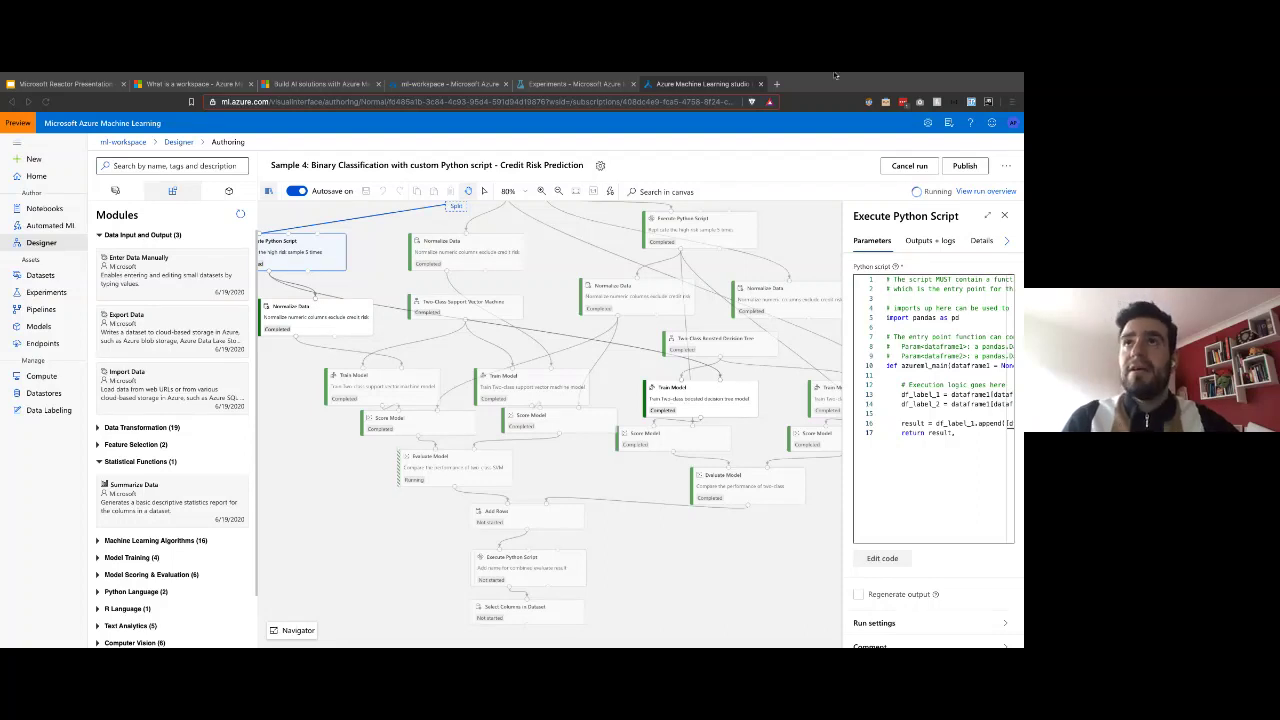
# - Search the web in a new browser tab for "azzure studio vs machine learsning service"
pyautogui.click(776, 84)
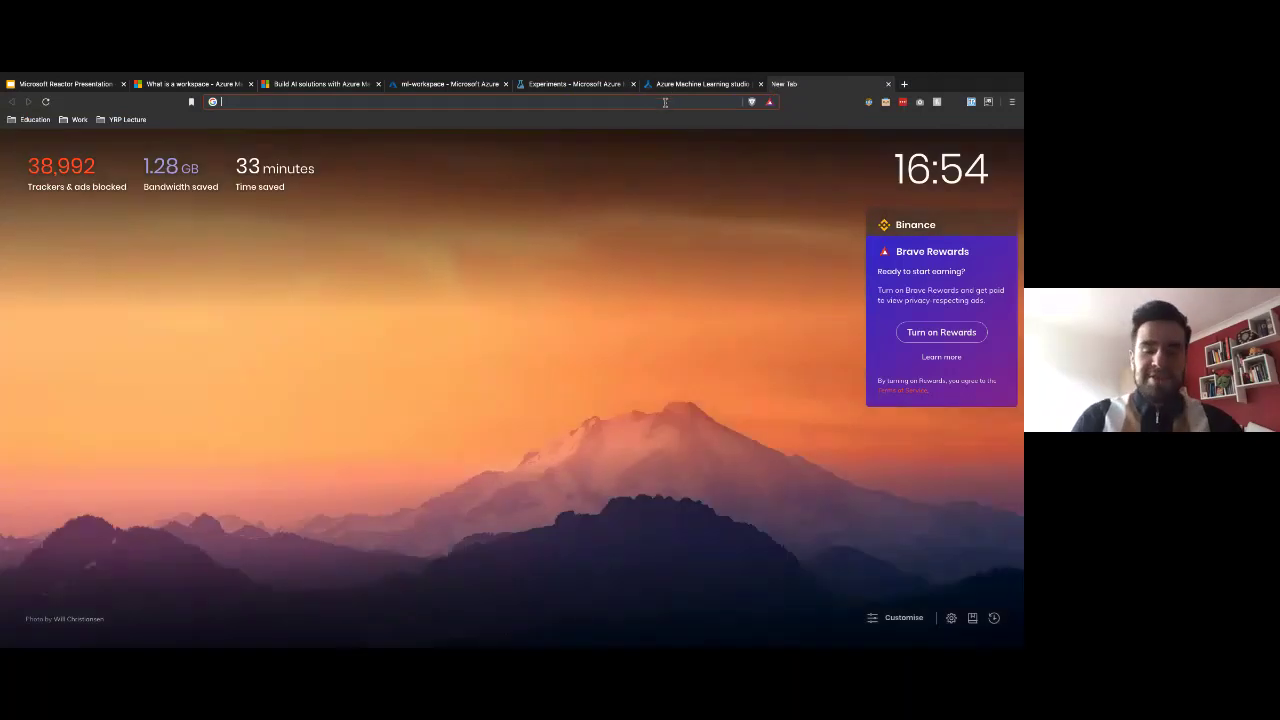
pyautogui.write('stude')
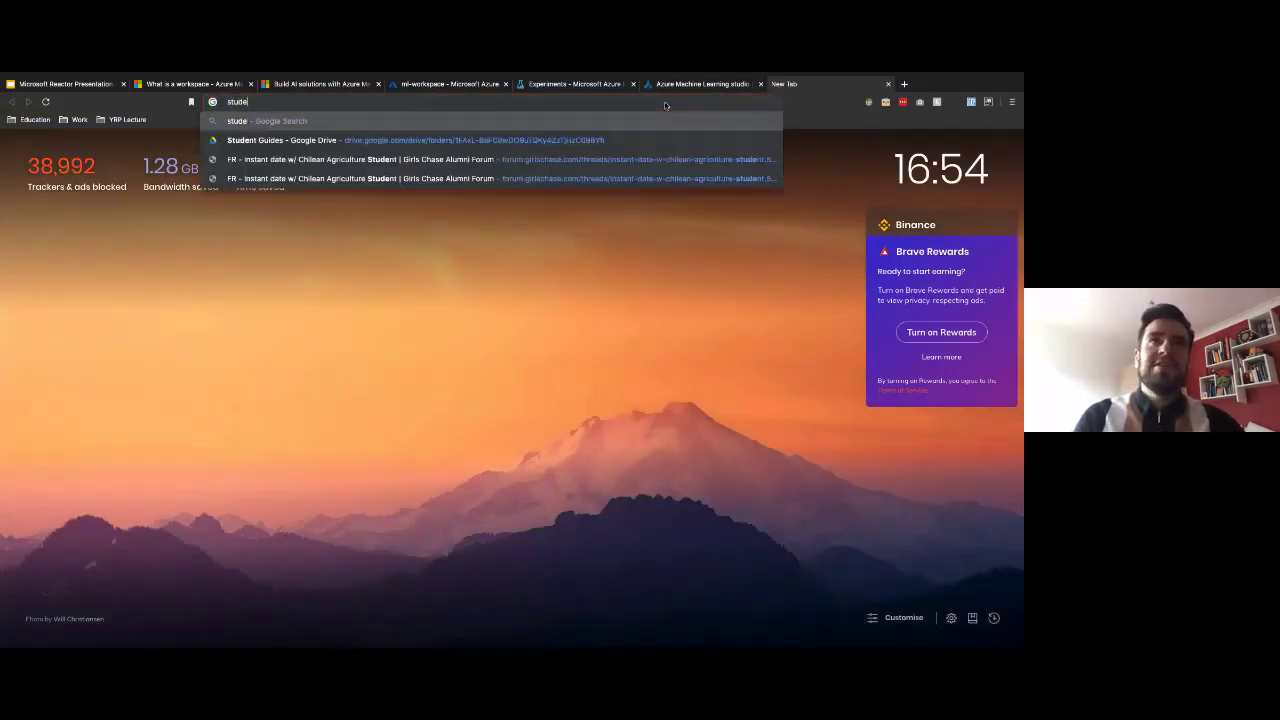
pyautogui.press('BackSpace')
pyautogui.press('BackSpace')
pyautogui.press('BackSpace')
pyautogui.press('BackSpace')
pyautogui.write('azzu')
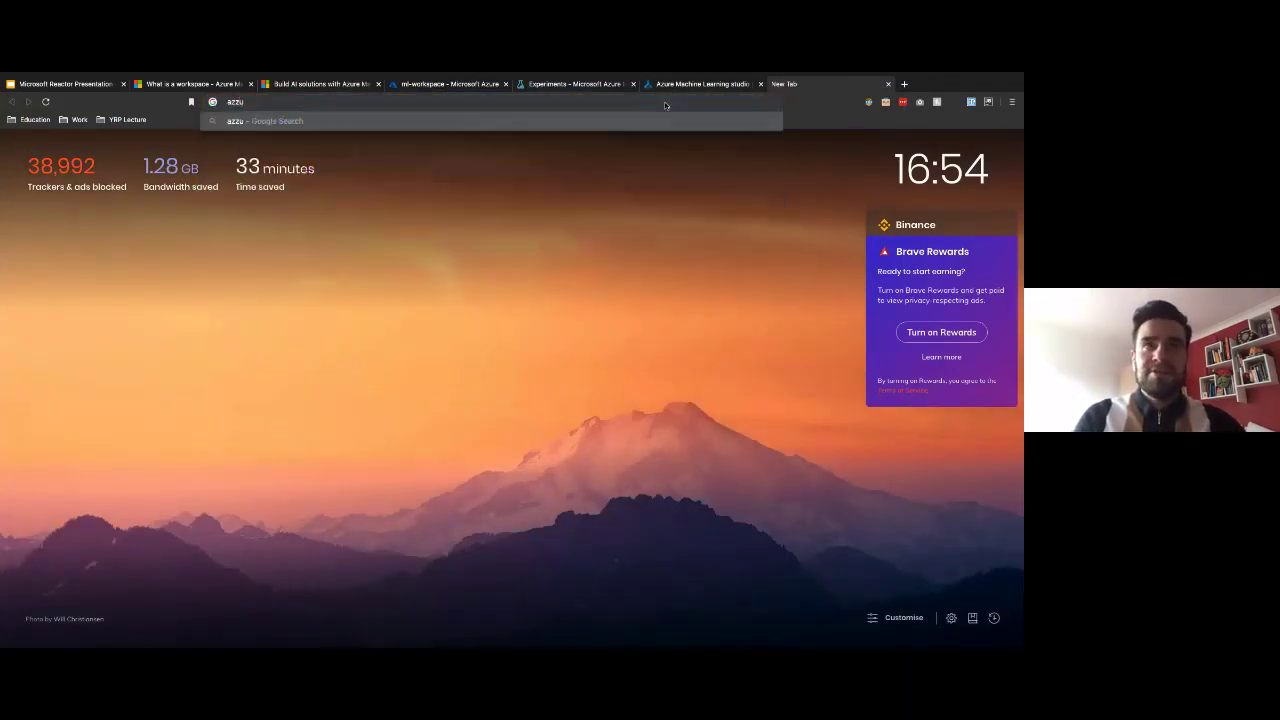
pyautogui.write('re studi')
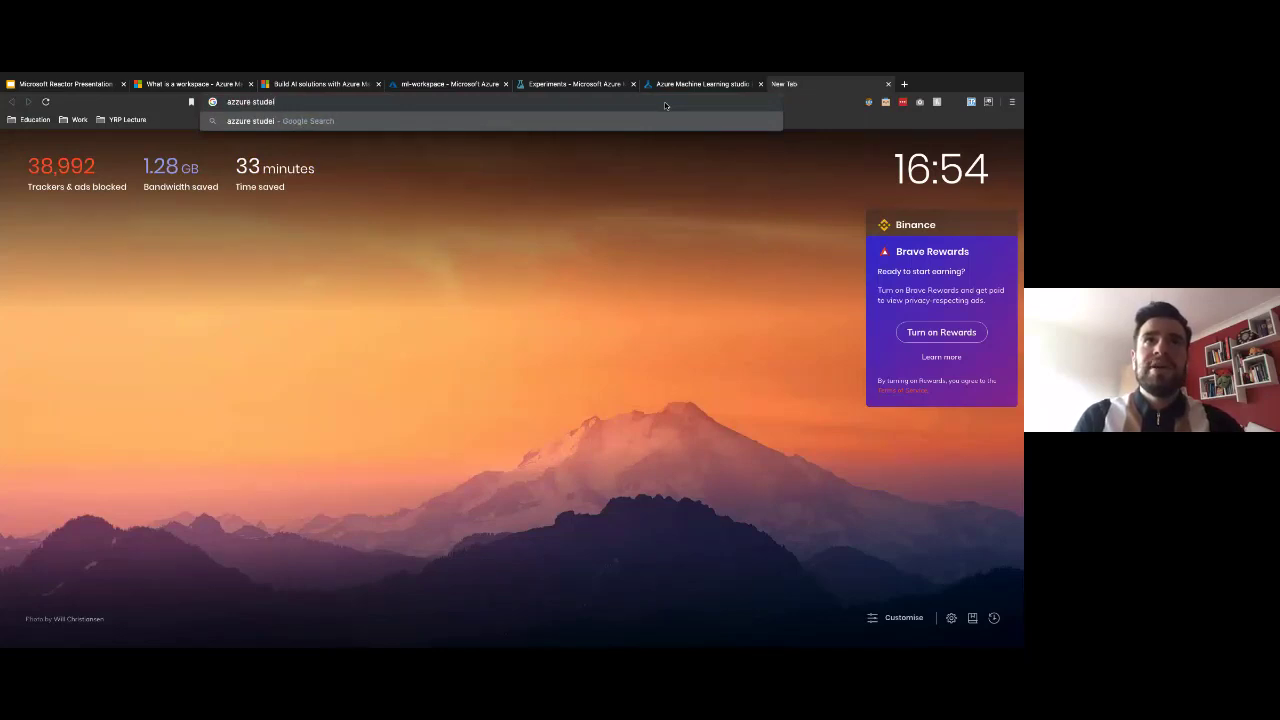
pyautogui.write('o vs mach')
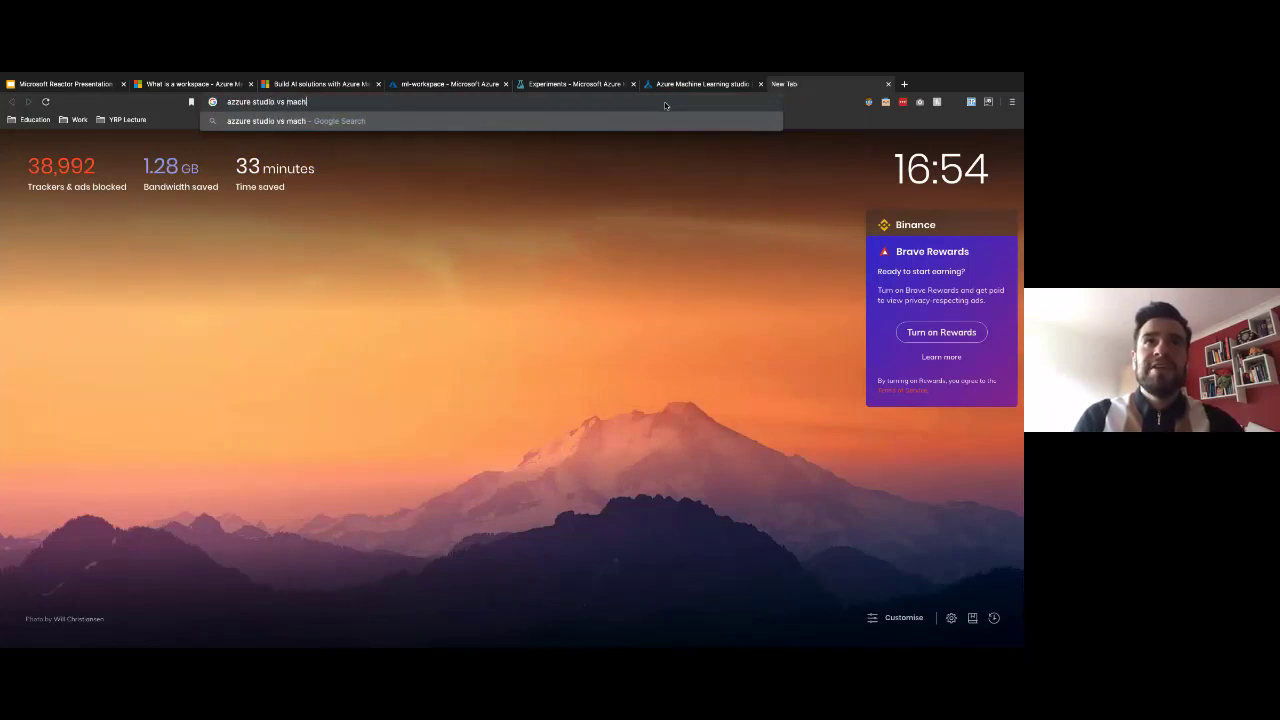
pyautogui.write('ine learsning ')
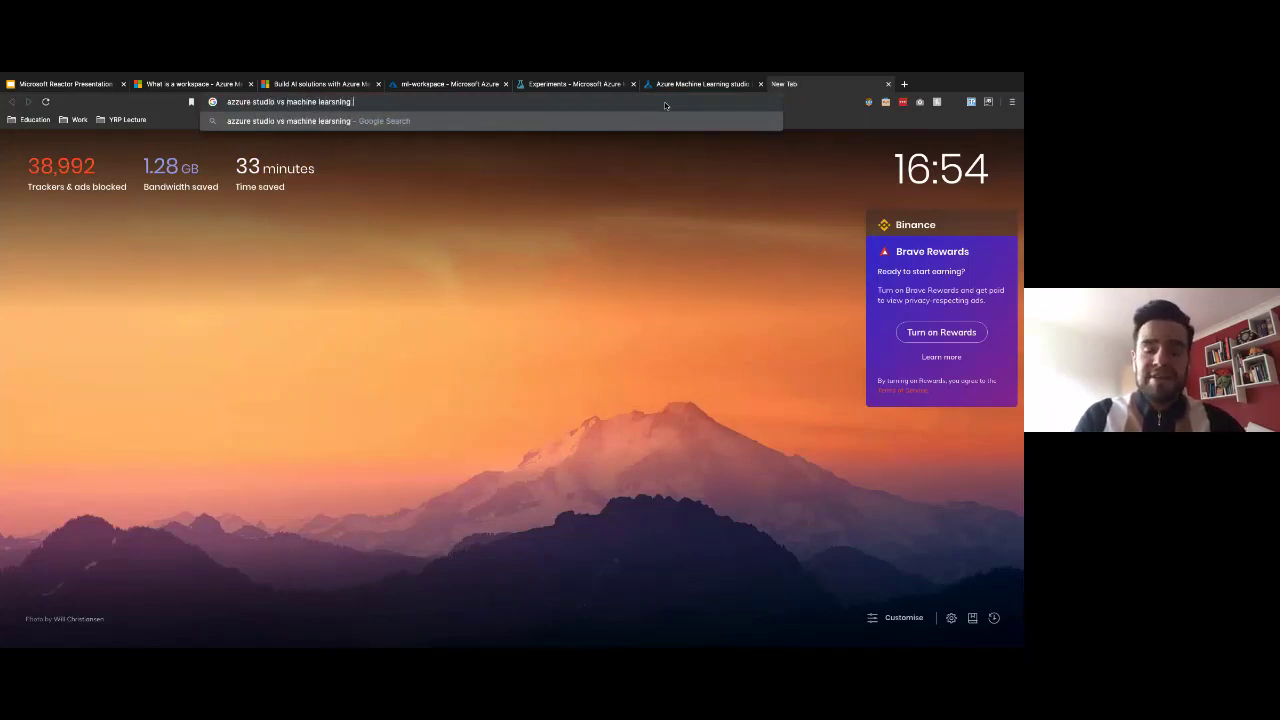
pyautogui.write('service')
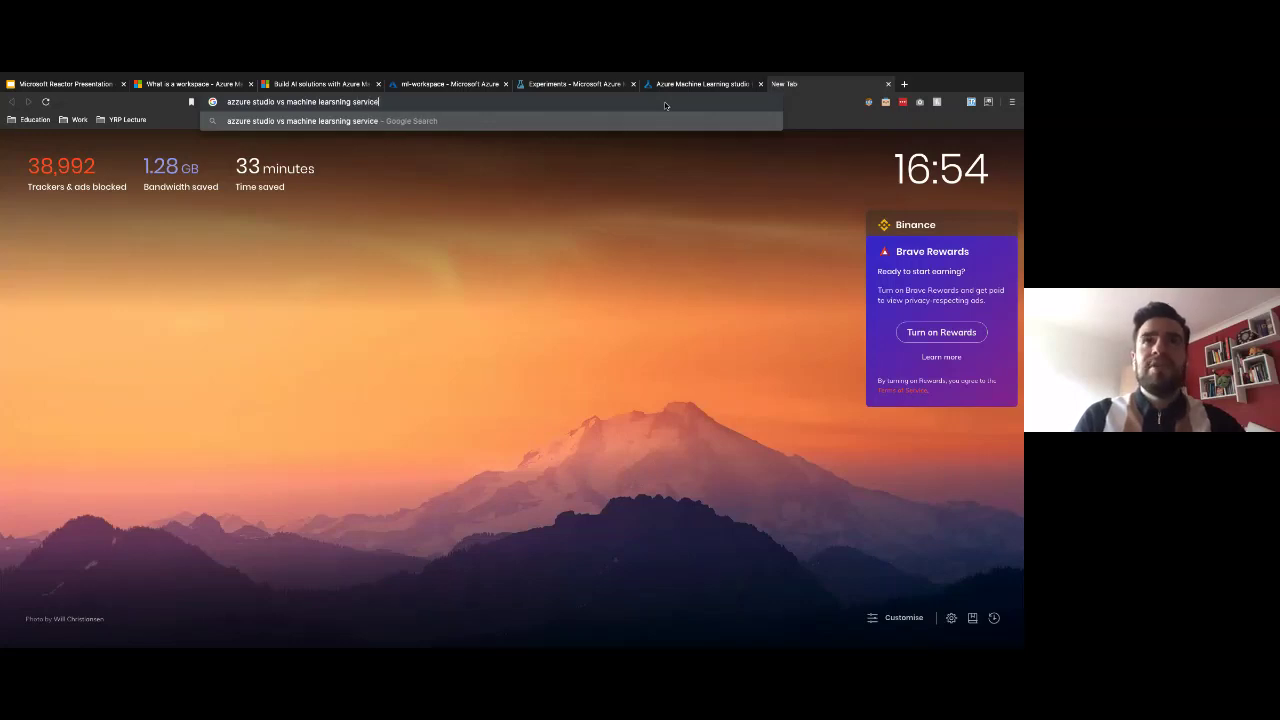
pyautogui.press('Return')
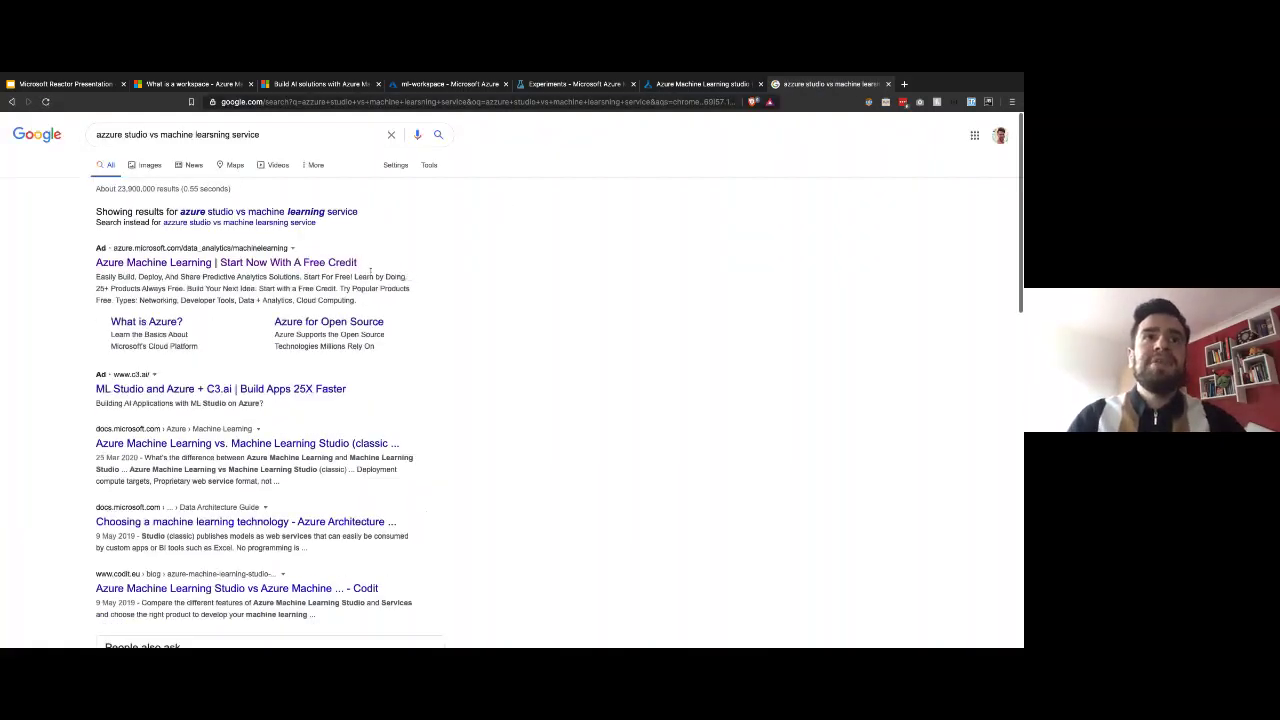
# - Read through the Microsoft Docs article comparing Azure Machine Learning with Machine Learning Studio (classic), and select its web address
pyautogui.scroll(-1, 229, 392)
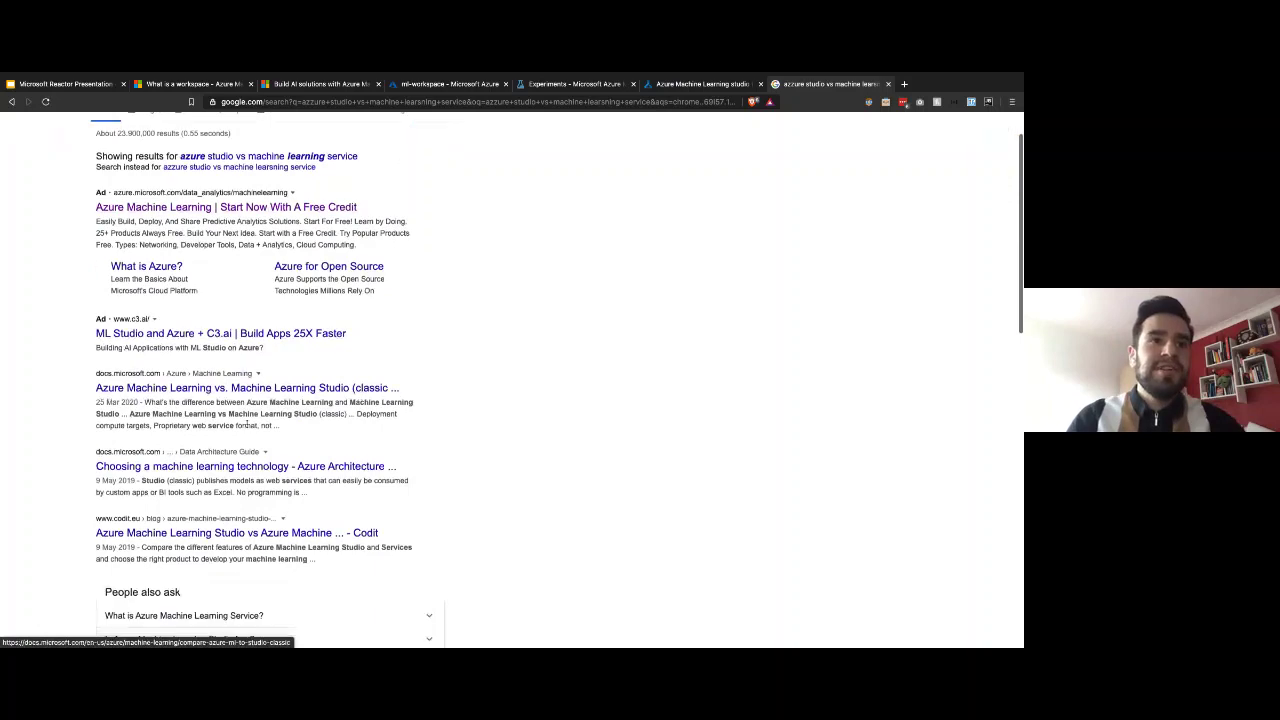
pyautogui.click(229, 392)
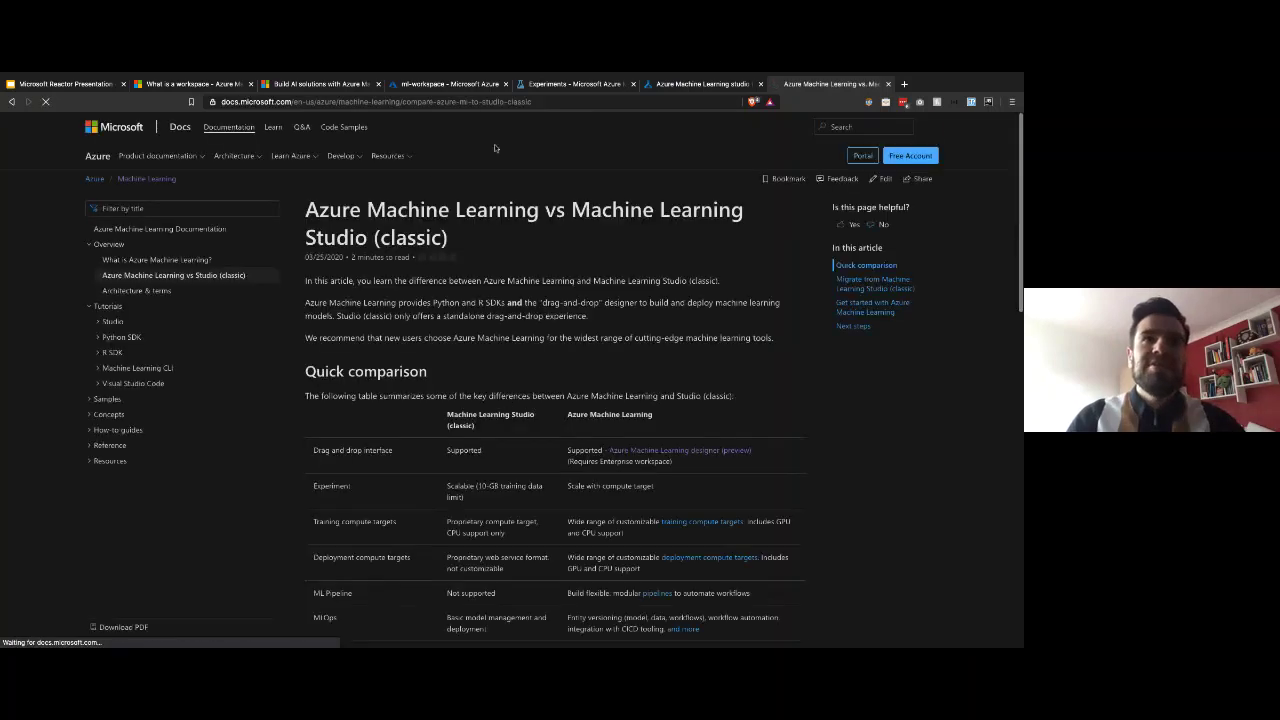
pyautogui.scroll(-4, 486, 200)
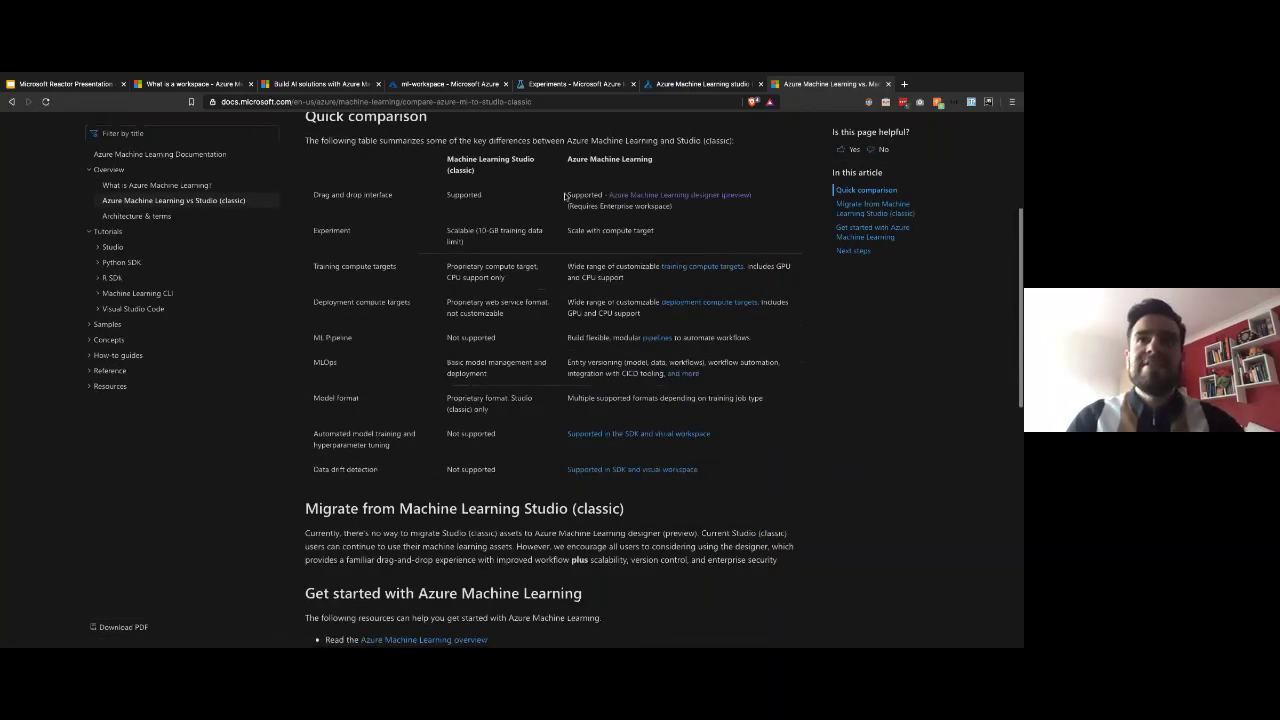
pyautogui.scroll(4, 676, 313)
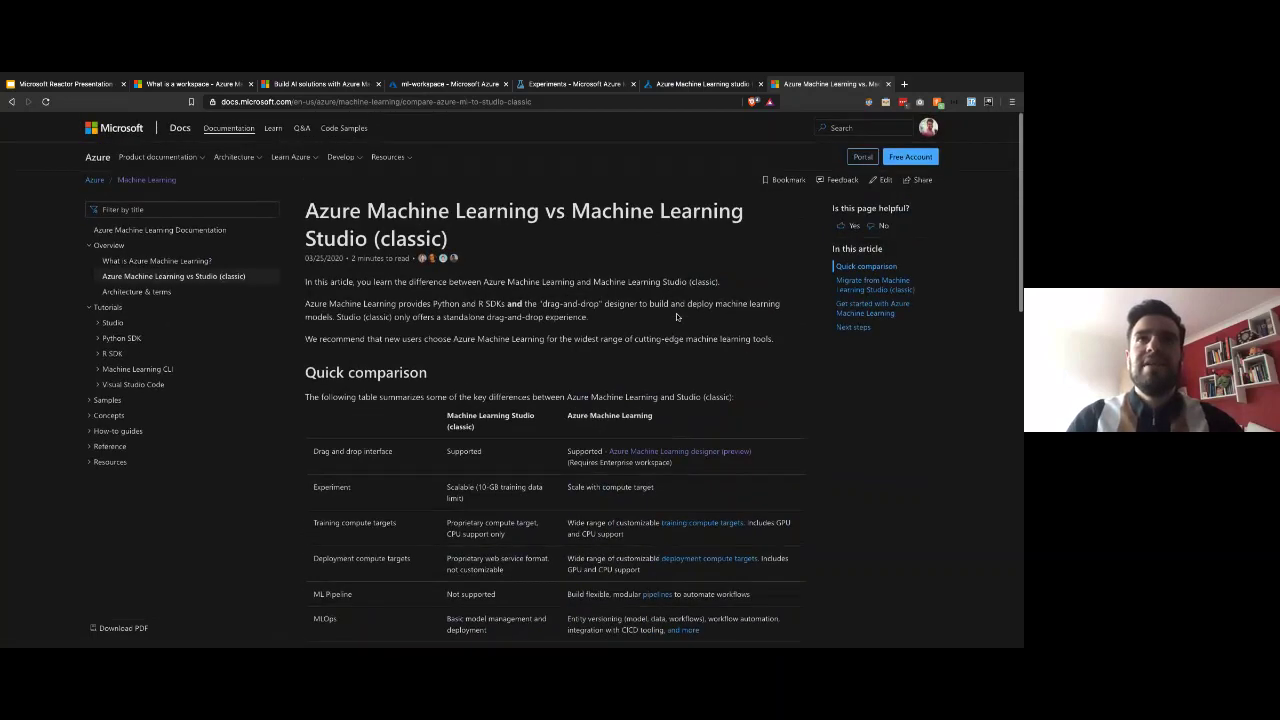
pyautogui.click(480, 101)
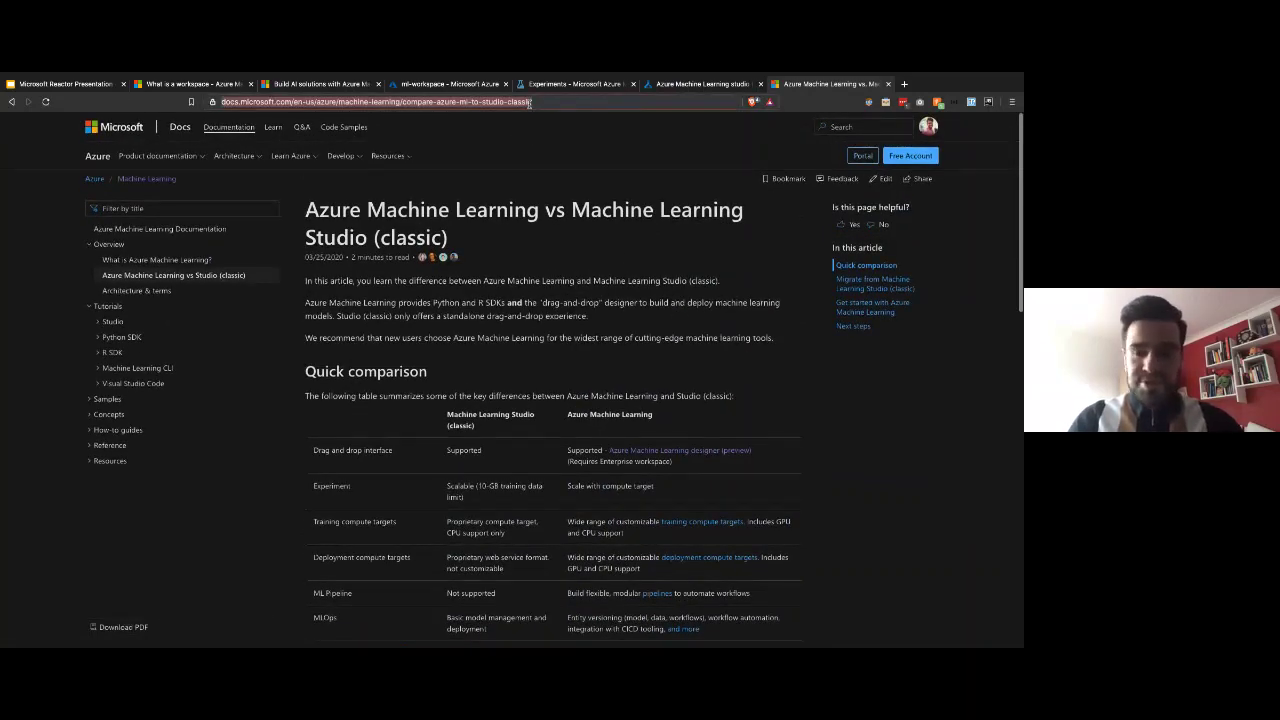
pyautogui.hotkey('alt', 'Tab')
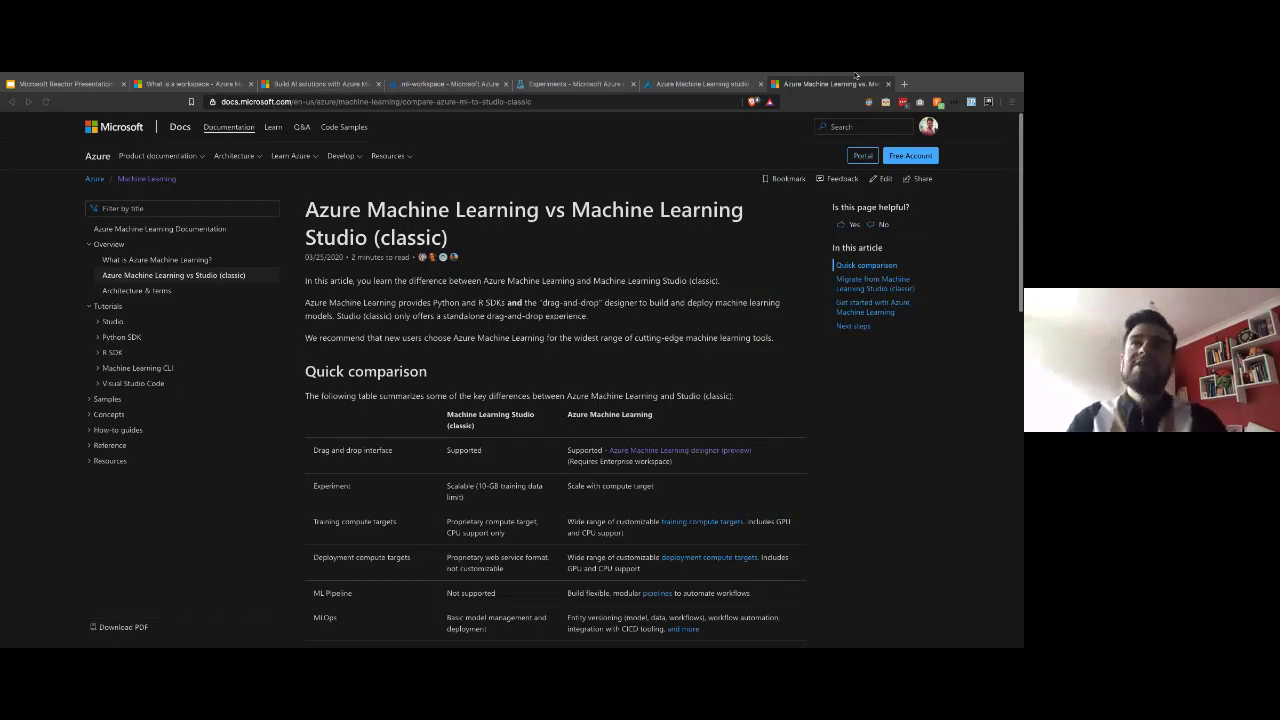
# - Revisit the classic credit risk experiment, and return to the designer pipeline to check its run progress
pyautogui.click(577, 99)
pyautogui.click(567, 89)
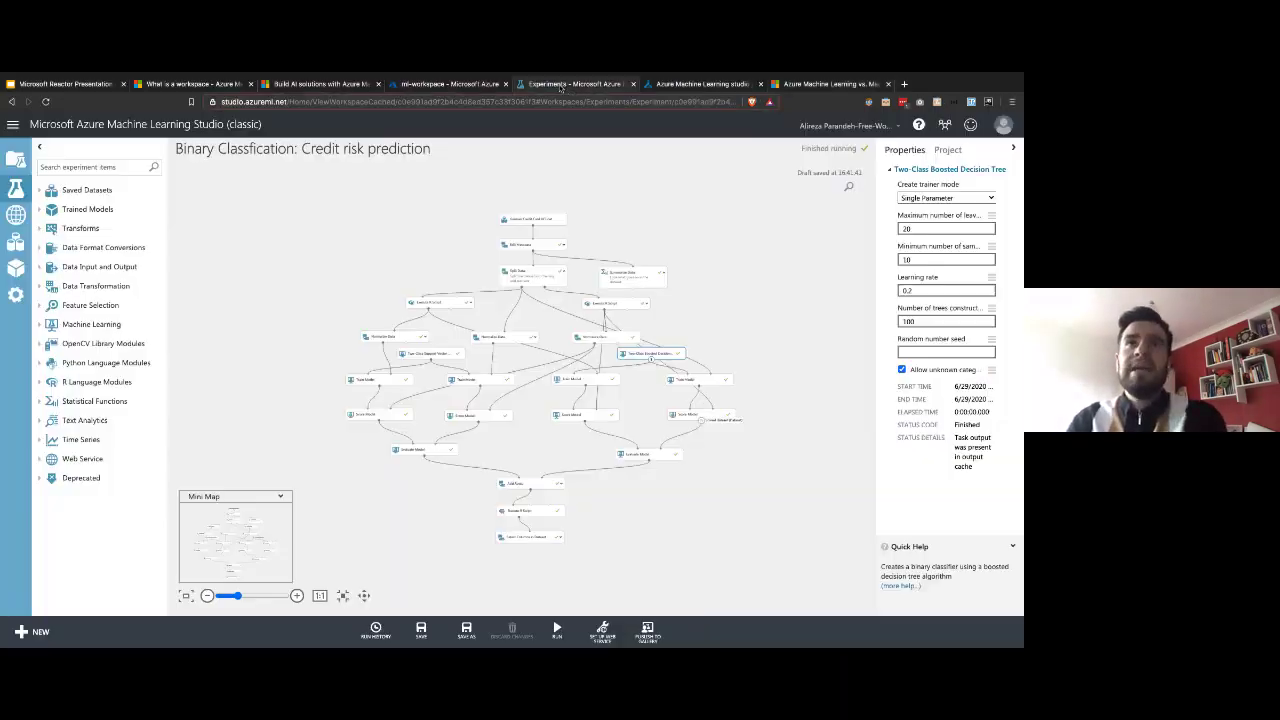
pyautogui.click(664, 83)
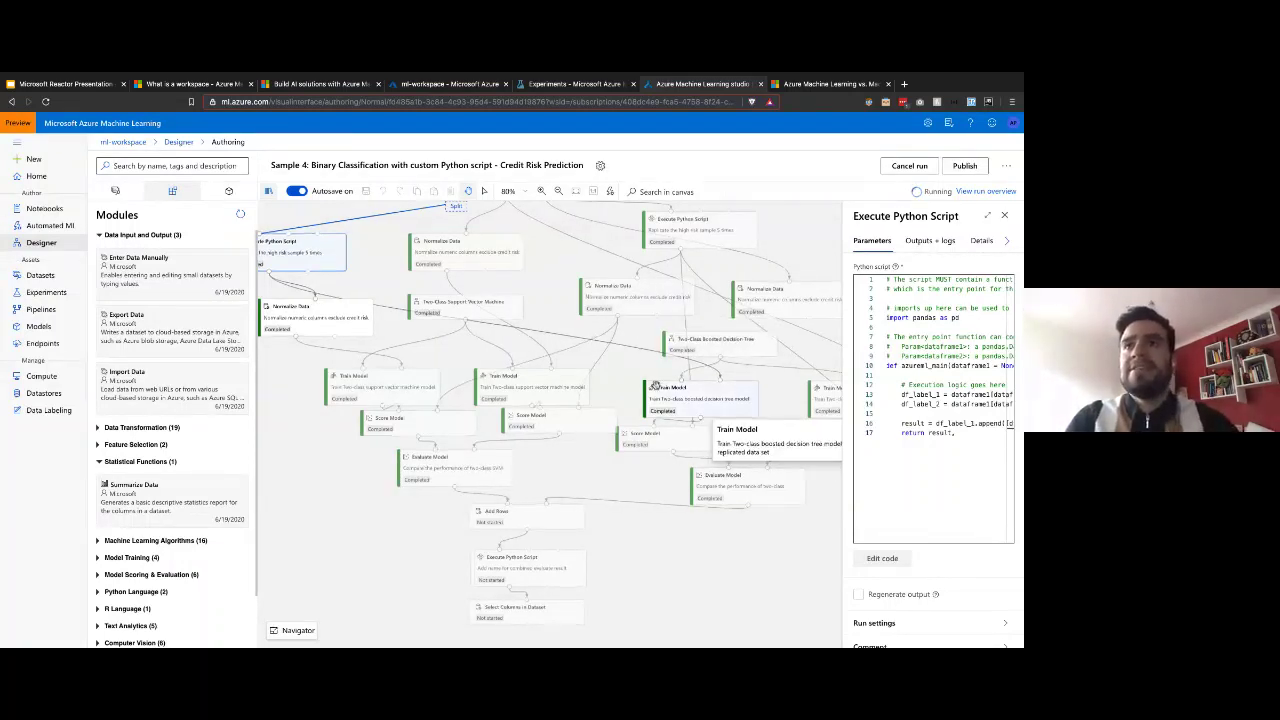
pyautogui.scroll(1, 714, 420)
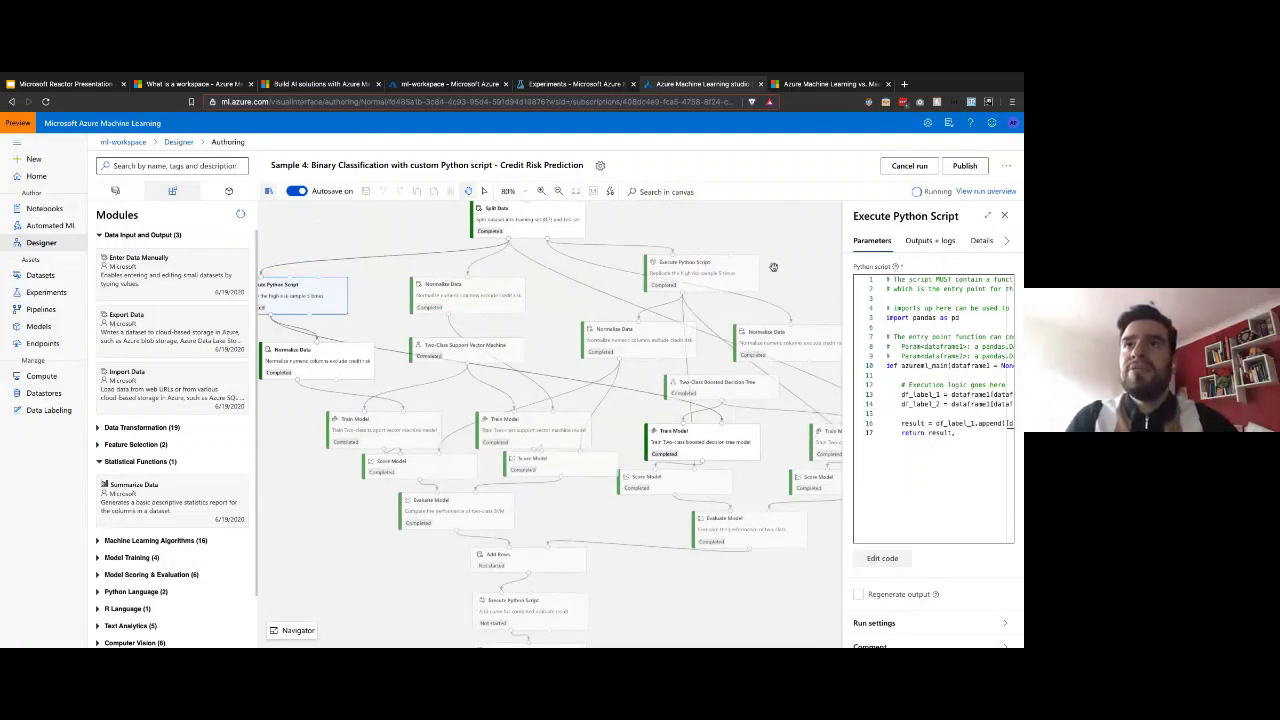